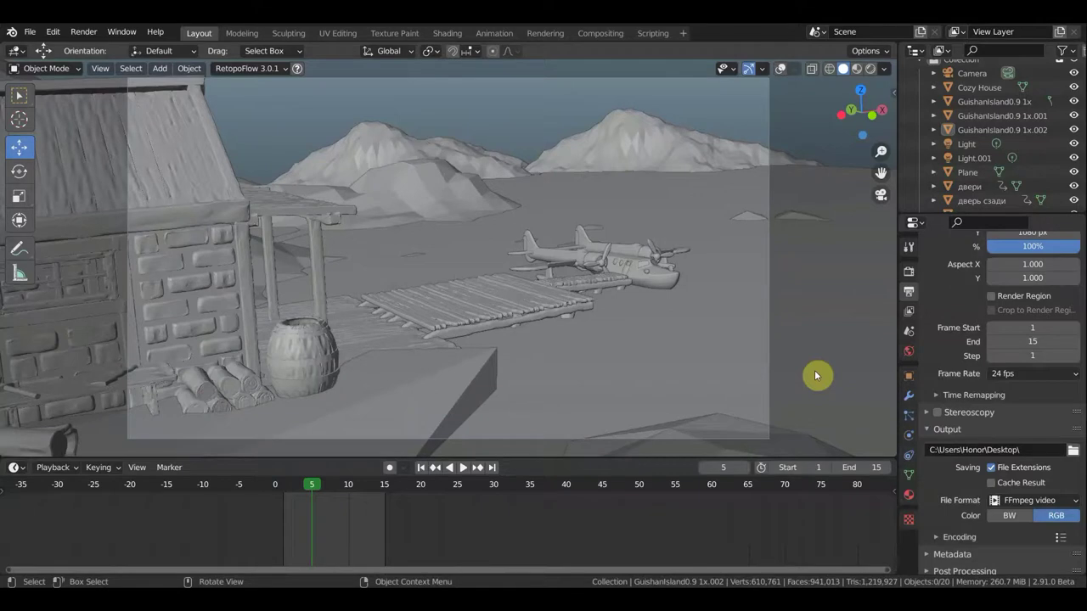
# Step: Orbit and zoom around the scene to inspect the house, dock and seaplane
pyautogui.moveTo(814, 370); pyautogui.dragTo(614, 289, button='middle')
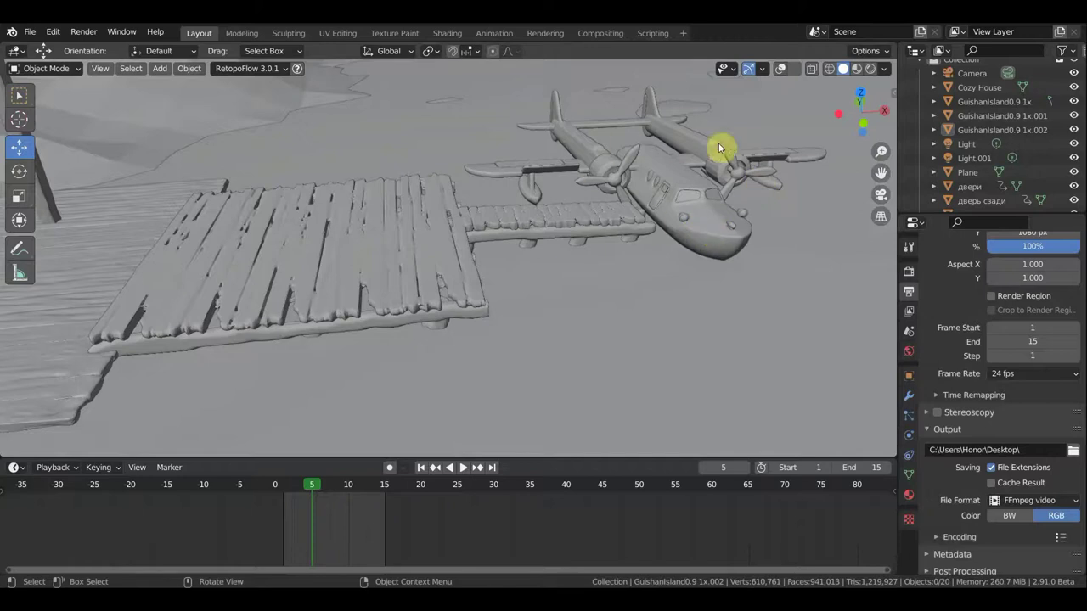
pyautogui.moveTo(654, 214)
pyautogui.mouseDown(button='middle')
pyautogui.moveTo(619, 292)
pyautogui.moveTo(757, 315)
pyautogui.moveTo(688, 315)
pyautogui.moveTo(686, 336)
pyautogui.moveTo(585, 332)
pyautogui.moveTo(625, 321)
pyautogui.moveTo(650, 334)
pyautogui.mouseUp(button='middle')
pyautogui.scroll(-3, 686, 335)
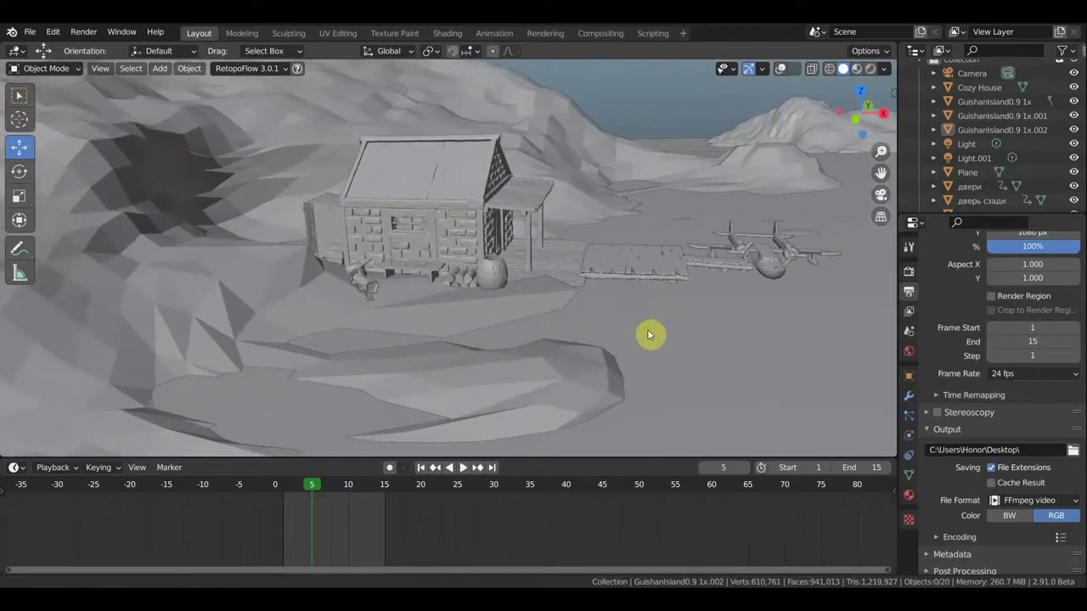
pyautogui.scroll(5, 651, 334)
pyautogui.scroll(2, 637, 335)
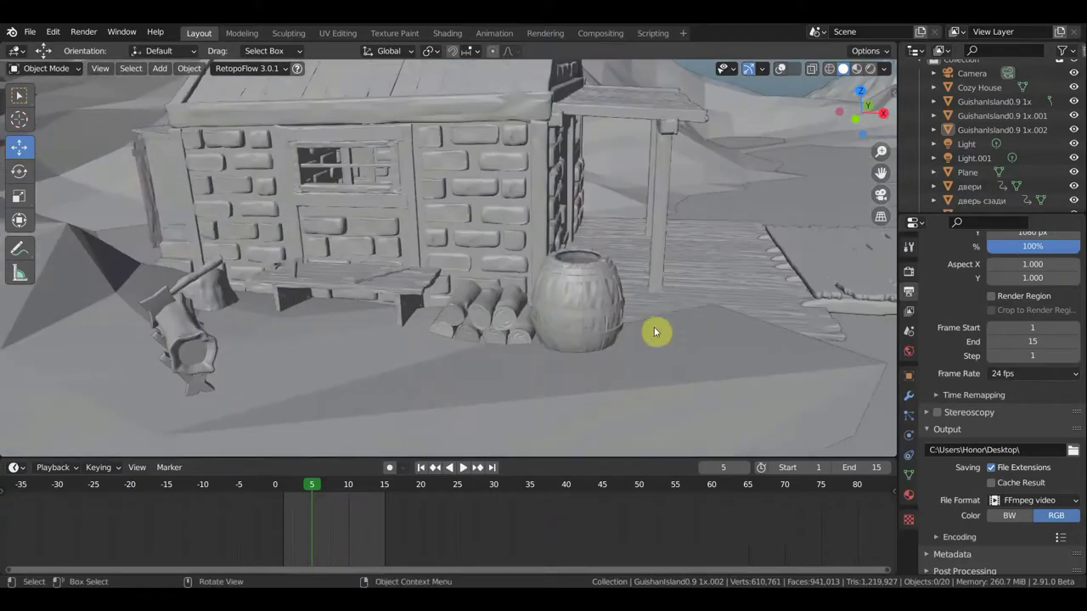
pyautogui.scroll(-6, 838, 366)
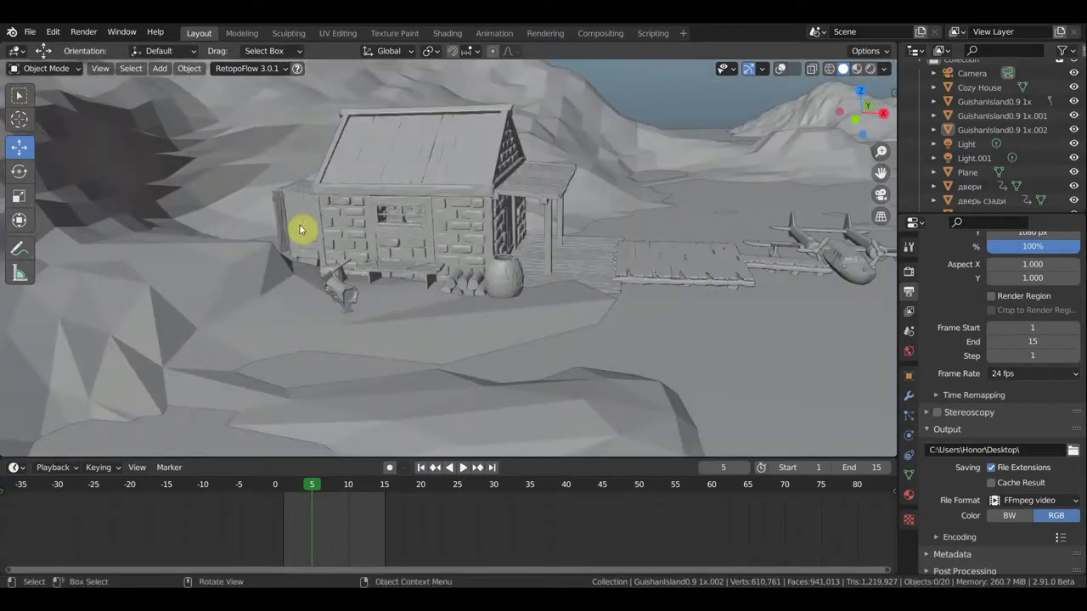
pyautogui.moveTo(791, 355); pyautogui.dragTo(563, 354, button='middle')
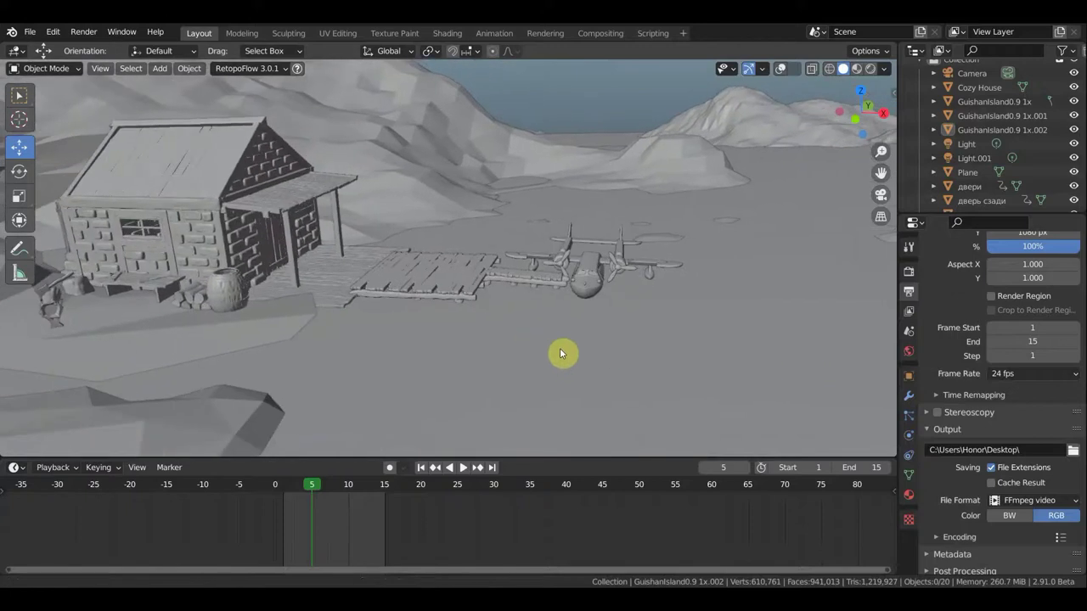
pyautogui.moveTo(652, 338); pyautogui.dragTo(651, 338, button='middle')
pyautogui.scroll(-3, 651, 338)
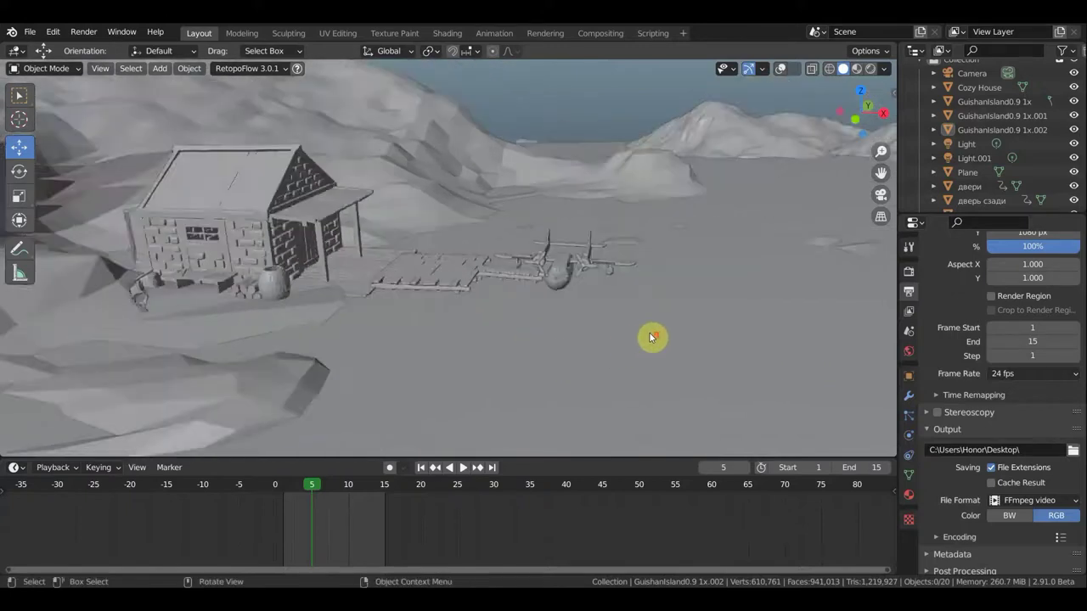
pyautogui.scroll(-3, 652, 338)
pyautogui.scroll(-2, 651, 338)
pyautogui.moveTo(500, 354); pyautogui.dragTo(636, 369, button='middle')
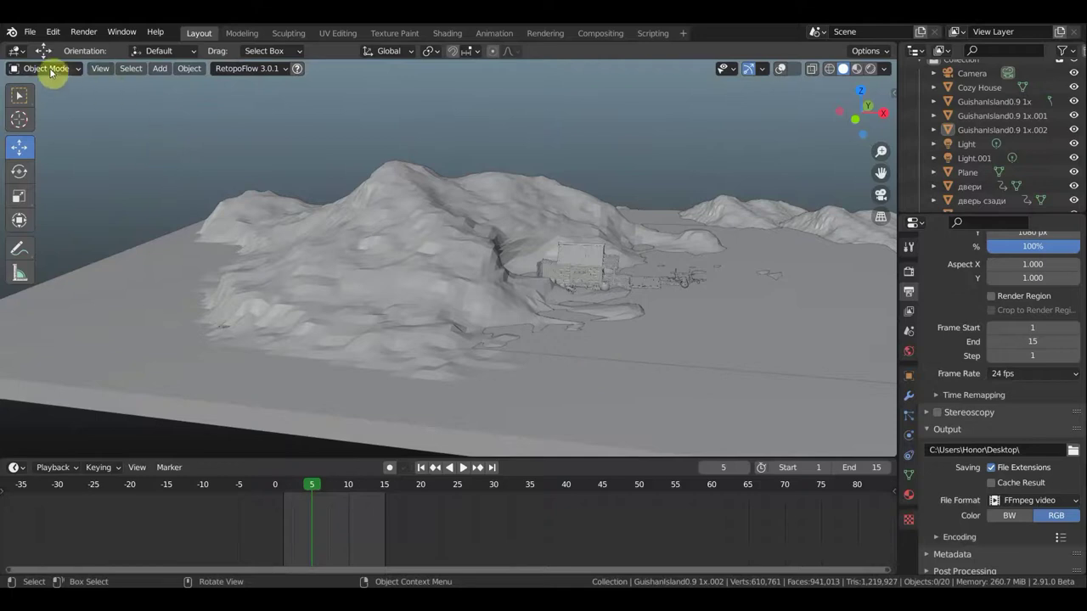
# Step: Browse the add-ons list in Blender Preferences, filtering by 'a', then close Preferences
pyautogui.click(53, 32)
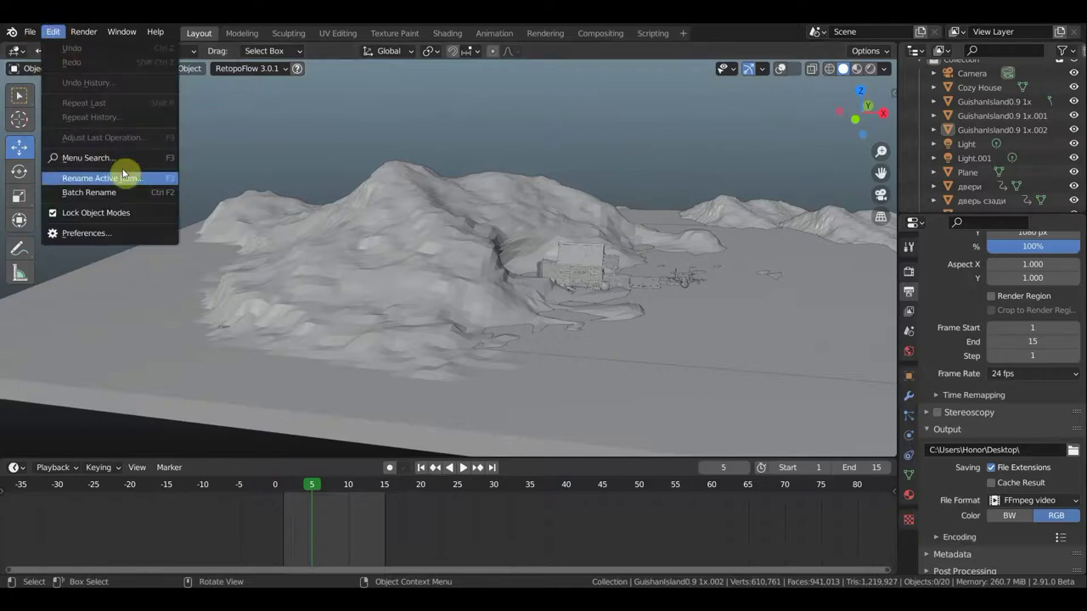
pyautogui.click(105, 234)
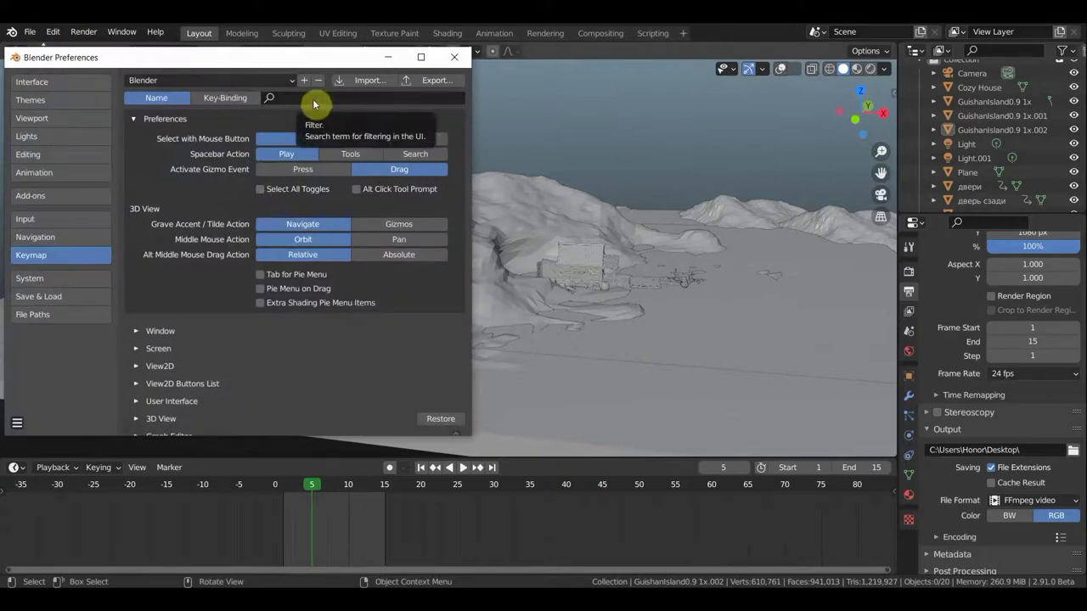
pyautogui.click(67, 197)
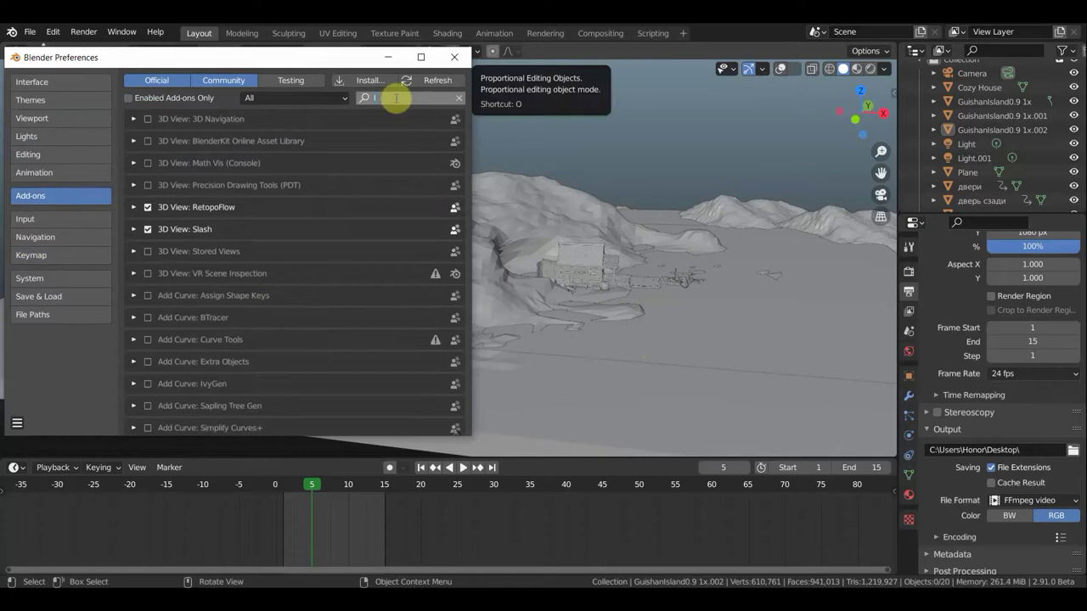
pyautogui.write('a')
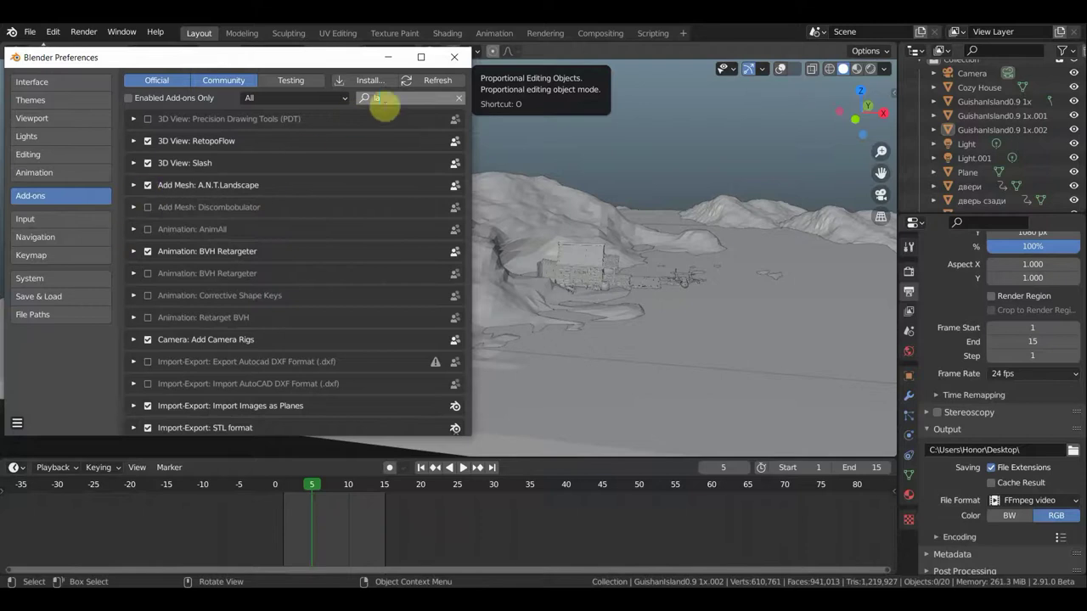
pyautogui.click(461, 58)
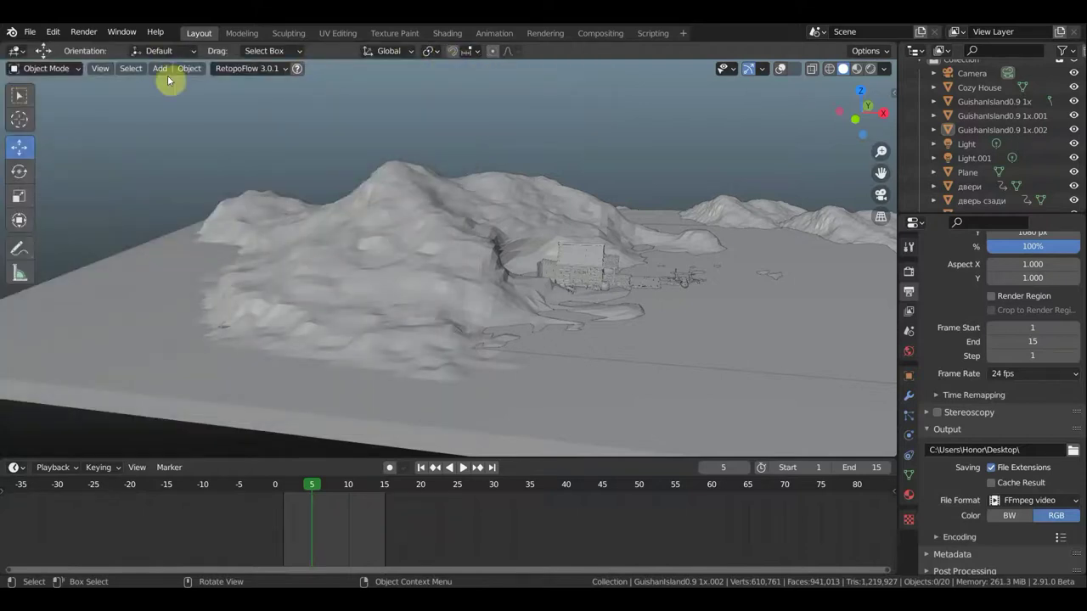
# Step: Add a Landscape mesh, scale it up and widen its X scale, then delete it
pyautogui.click(163, 69)
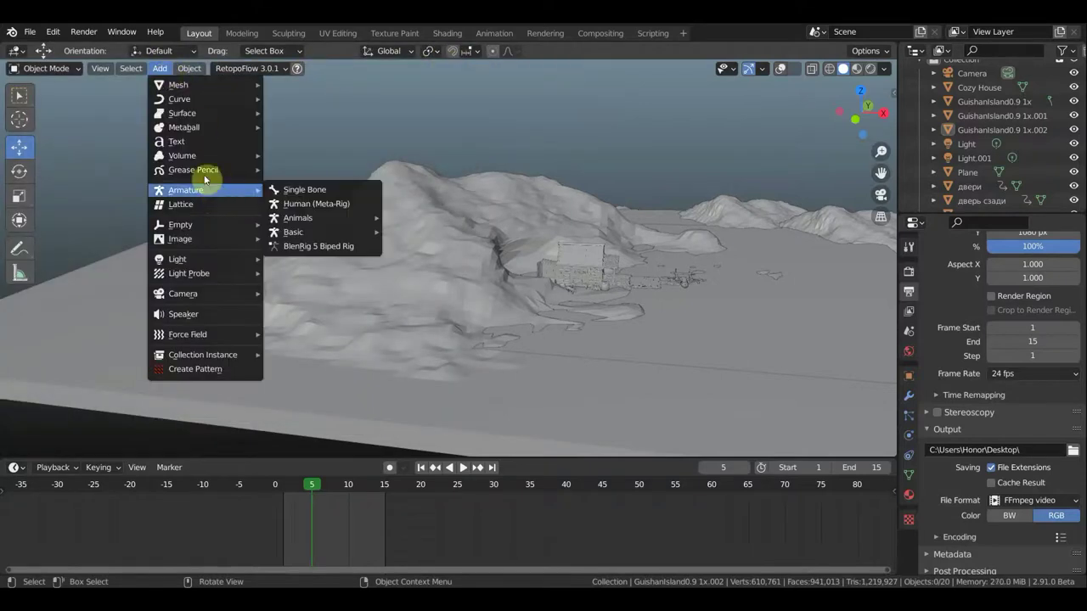
pyautogui.moveTo(178, 85)
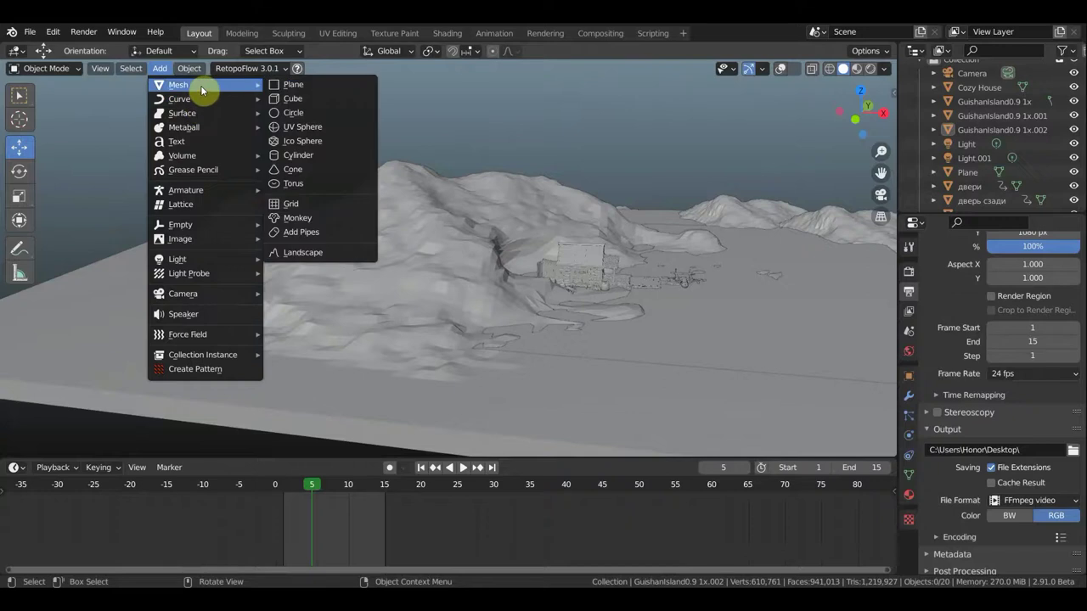
pyautogui.click(316, 255)
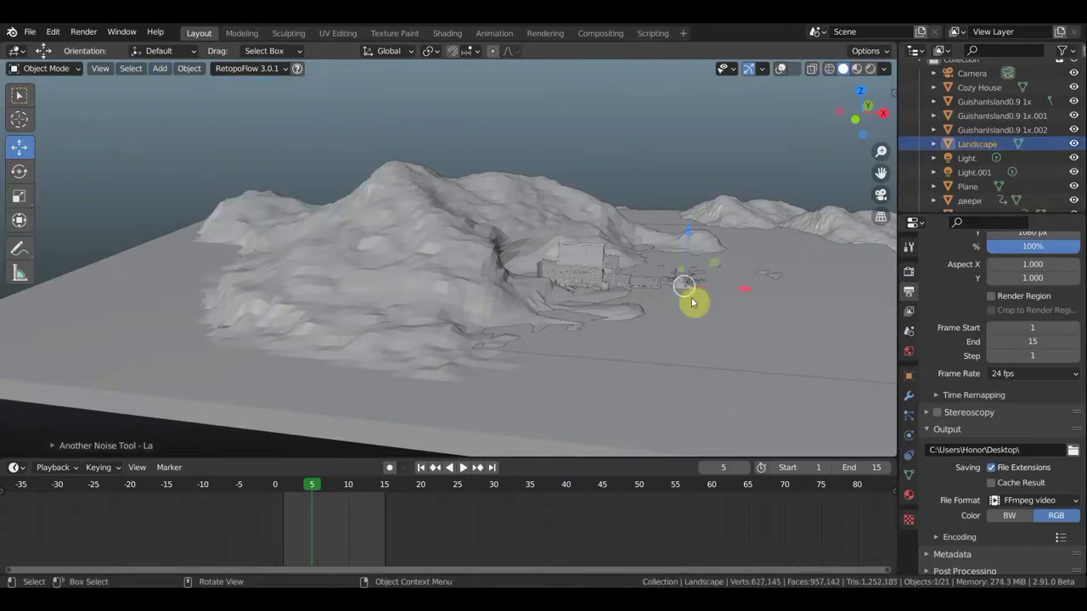
pyautogui.moveTo(720, 331); pyautogui.dragTo(511, 327, button='middle')
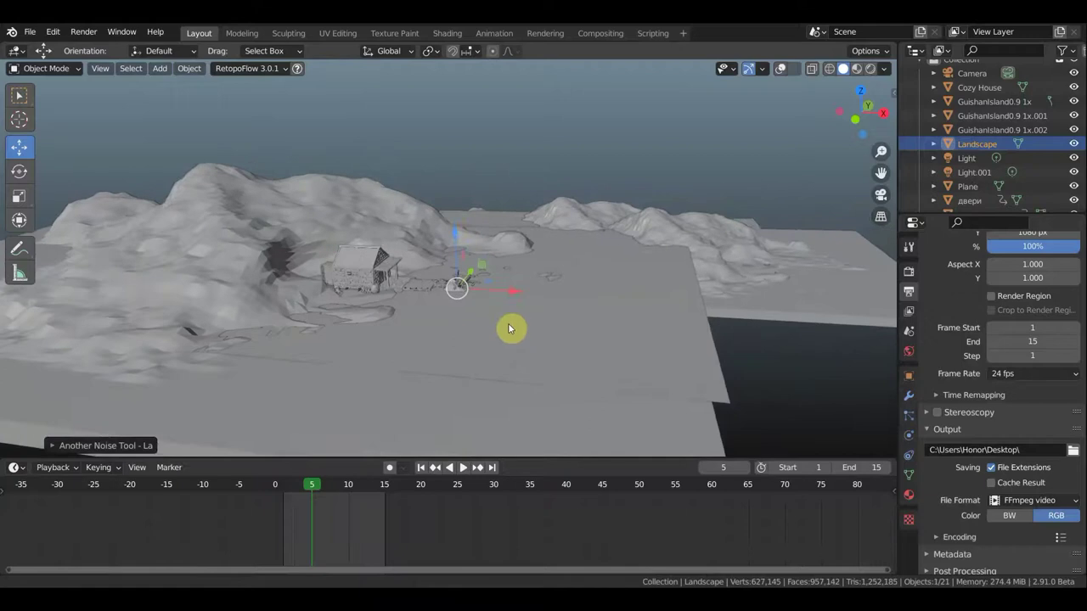
pyautogui.scroll(2, 510, 320)
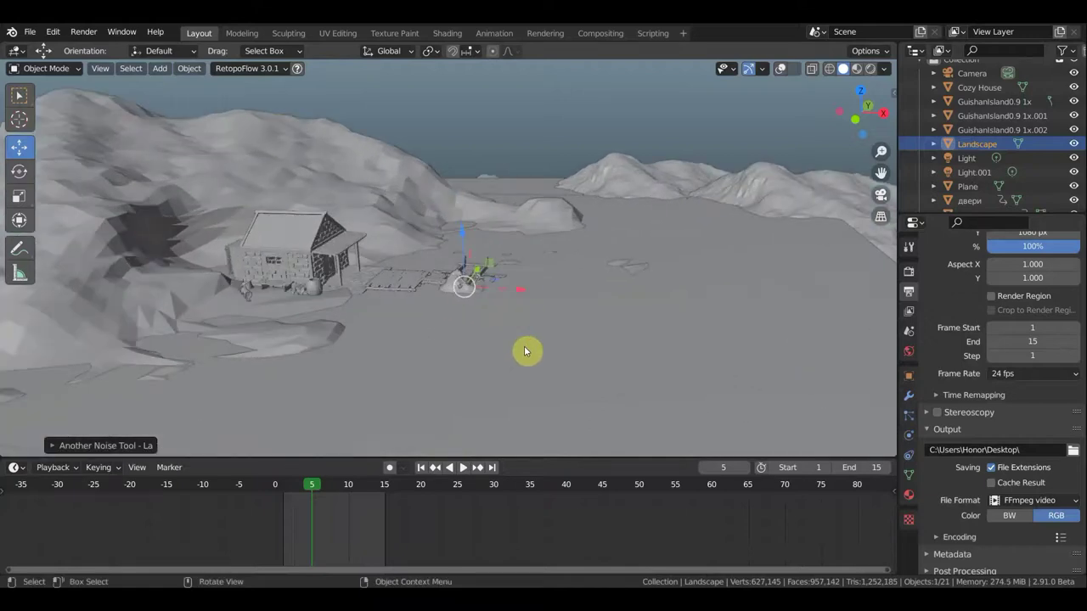
pyautogui.press('s')
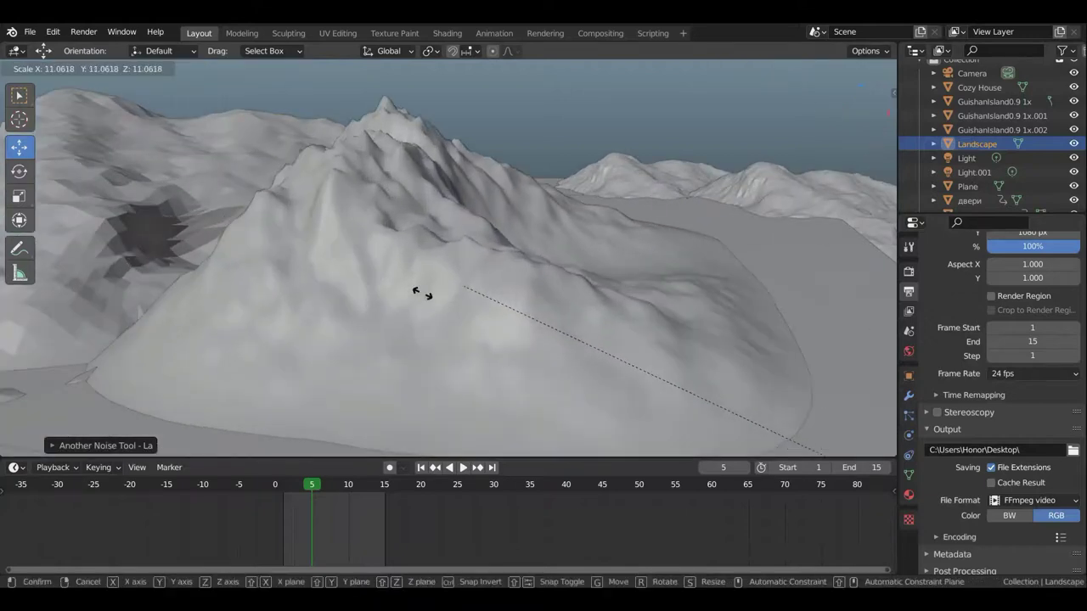
pyautogui.click(403, 301)
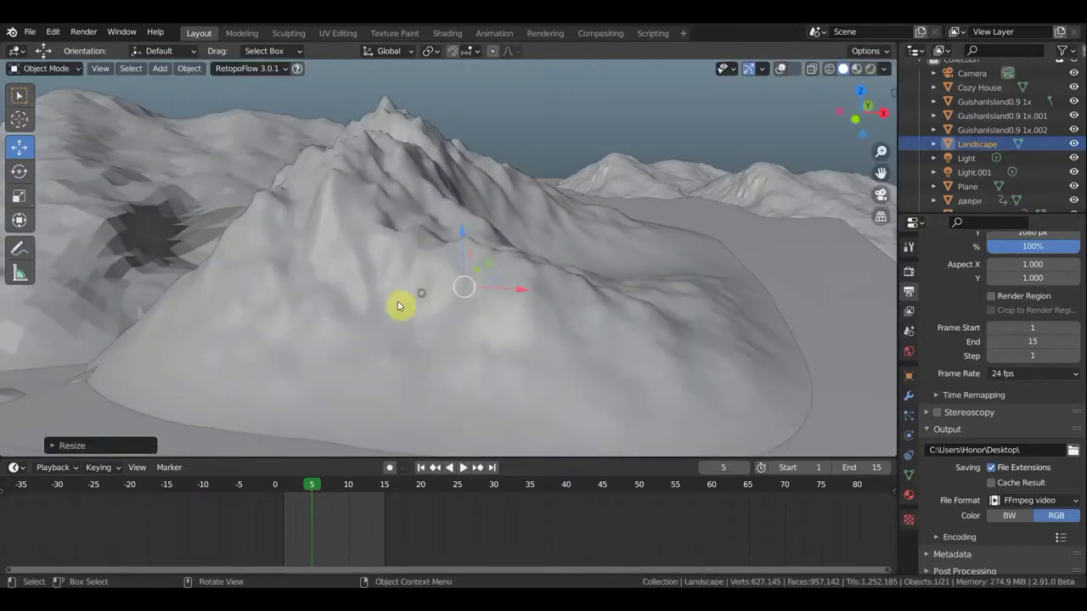
pyautogui.click(54, 445)
pyautogui.moveTo(164, 382)
pyautogui.mouseDown()
pyautogui.moveTo(178, 382)
pyautogui.moveTo(169, 391)
pyautogui.mouseUp()
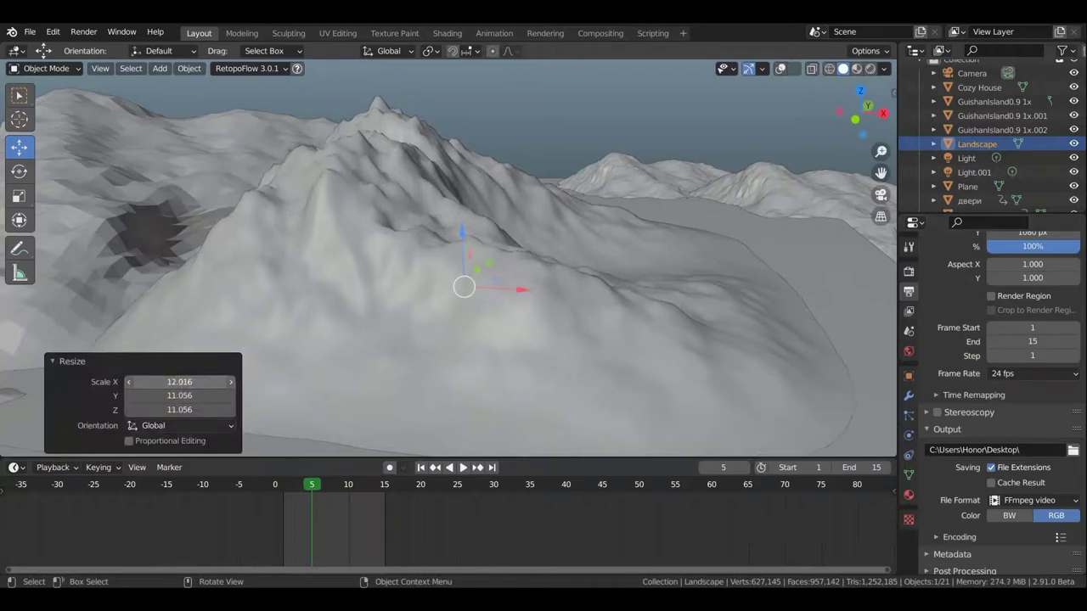
pyautogui.click(26, 219)
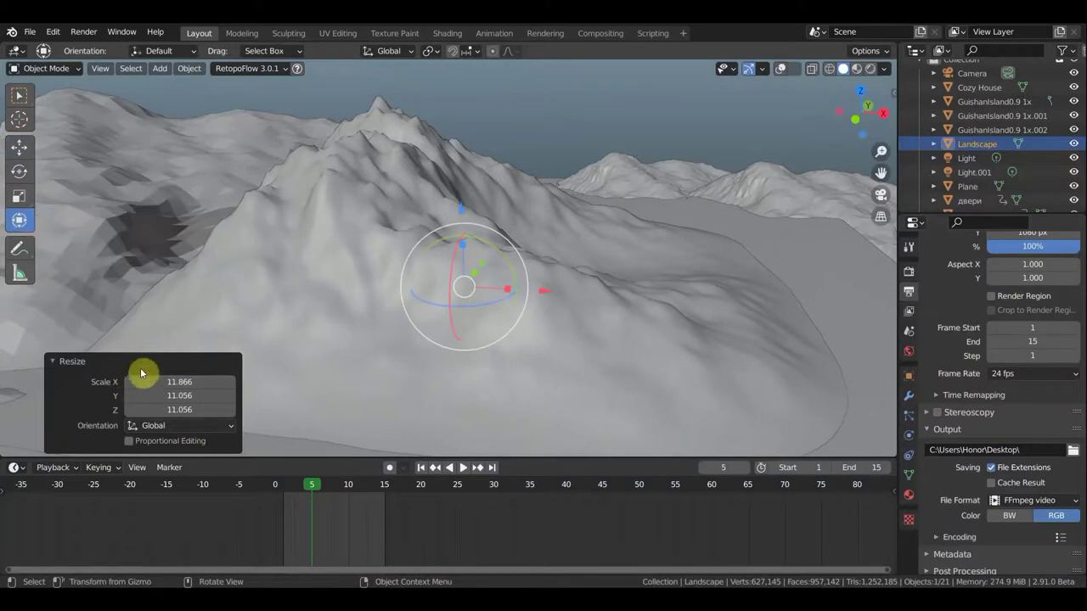
pyautogui.scroll(-3, 425, 286)
pyautogui.press('Delete')
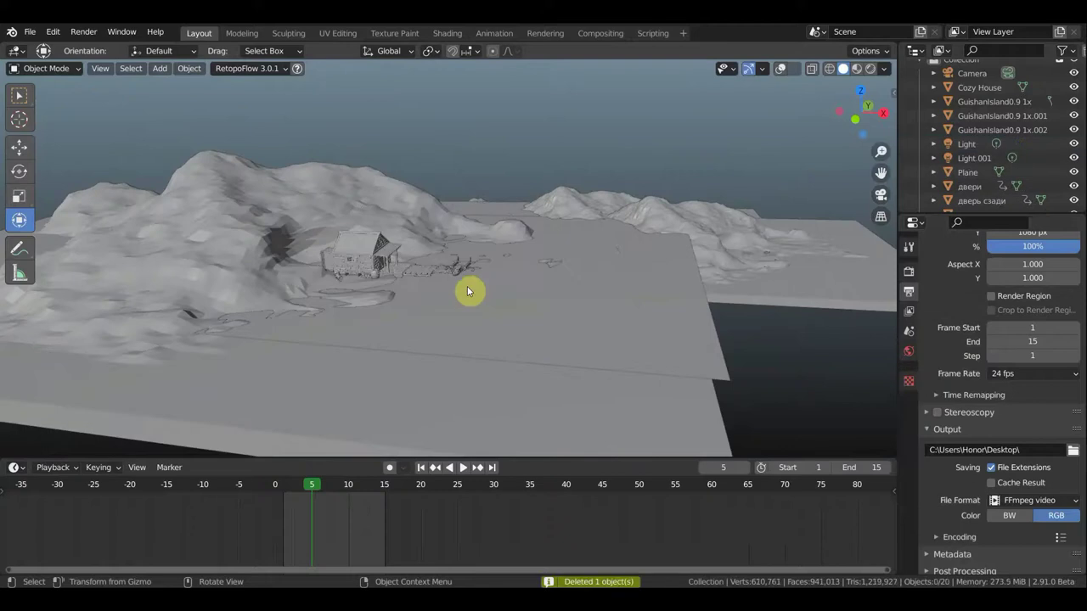
# Step: Zoom in on the house and airplane and select the ground Plane, then the island
pyautogui.scroll(2, 472, 289)
pyautogui.scroll(3, 477, 288)
pyautogui.moveTo(514, 311)
pyautogui.keyDown('shift'); pyautogui.mouseDown(button='middle')
pyautogui.moveTo(614, 323)
pyautogui.moveTo(637, 301)
pyautogui.moveTo(444, 226)
pyautogui.mouseUp(button='middle'); pyautogui.keyUp('shift')
pyautogui.scroll(1, 619, 327)
pyautogui.scroll(2, 619, 339)
pyautogui.scroll(2, 620, 339)
pyautogui.scroll(-2, 551, 259)
pyautogui.scroll(-3, 558, 275)
pyautogui.scroll(-3, 594, 296)
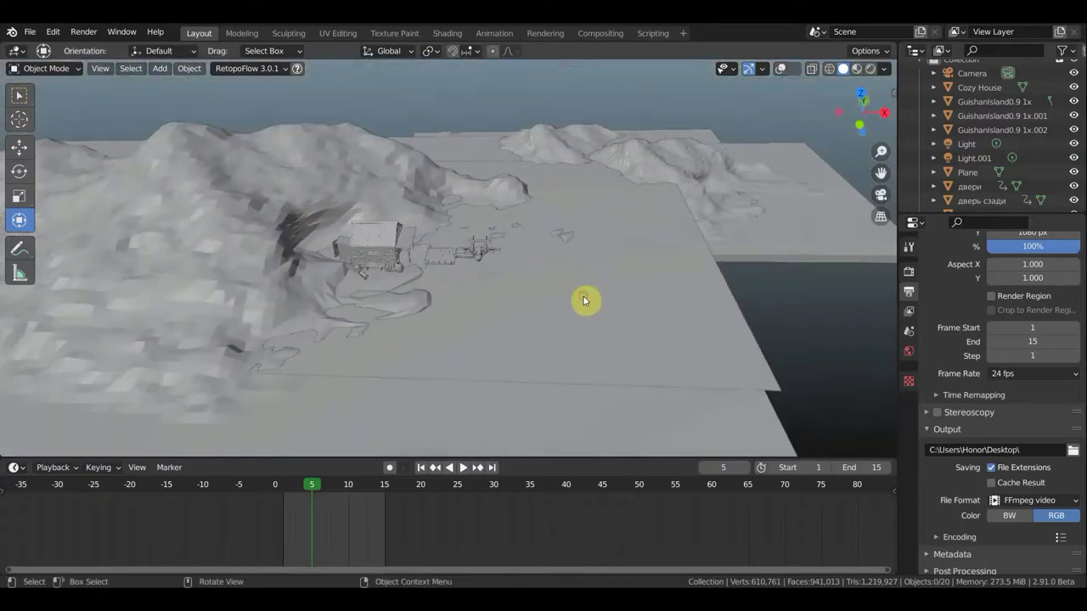
pyautogui.click(584, 296)
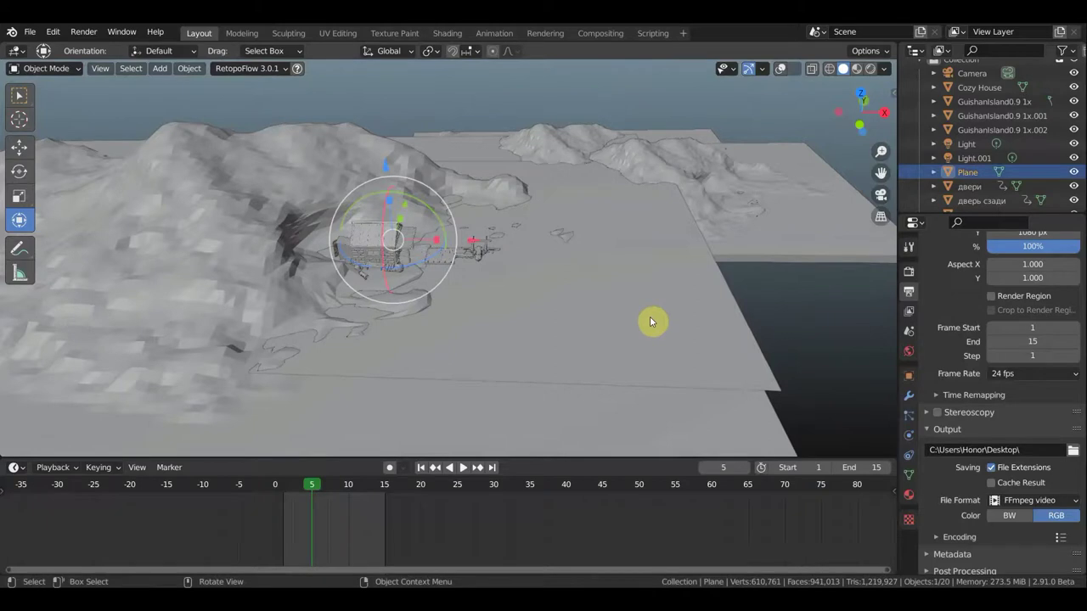
pyautogui.click(650, 320)
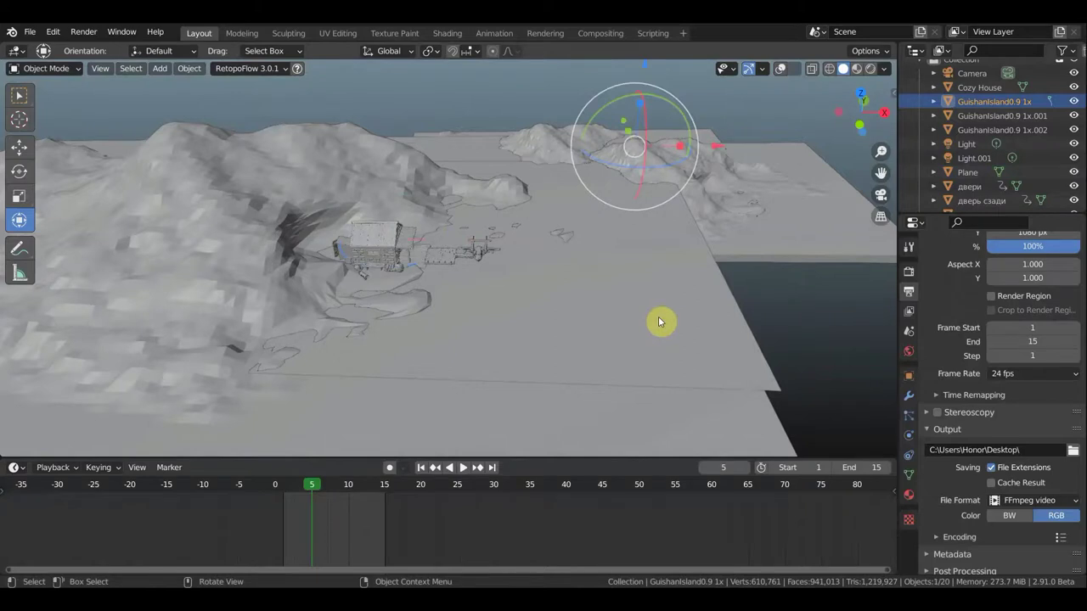
# Step: Turn on viewport overlays and delete the original ground Plane object
pyautogui.click(781, 68)
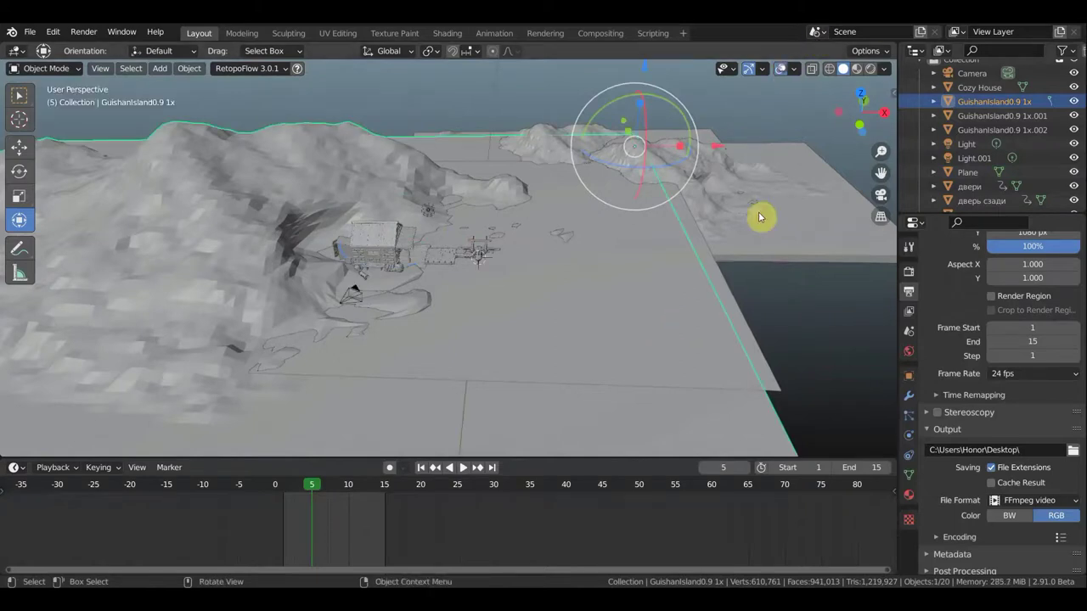
pyautogui.click(648, 302)
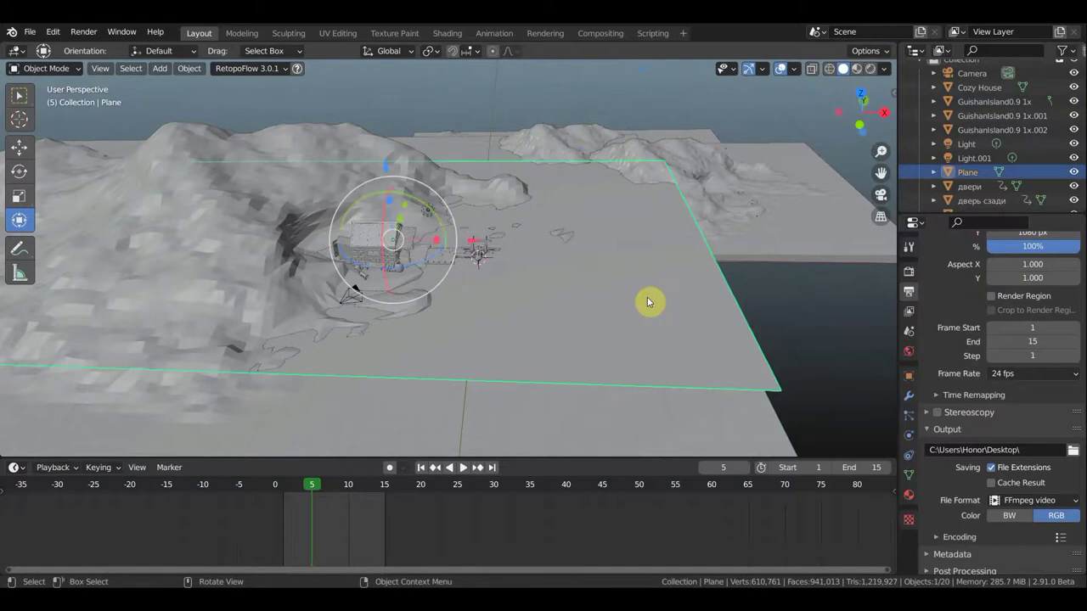
pyautogui.press('Delete')
pyautogui.moveTo(711, 296)
pyautogui.mouseDown(button='middle')
pyautogui.moveTo(637, 295)
pyautogui.moveTo(637, 286)
pyautogui.mouseUp(button='middle')
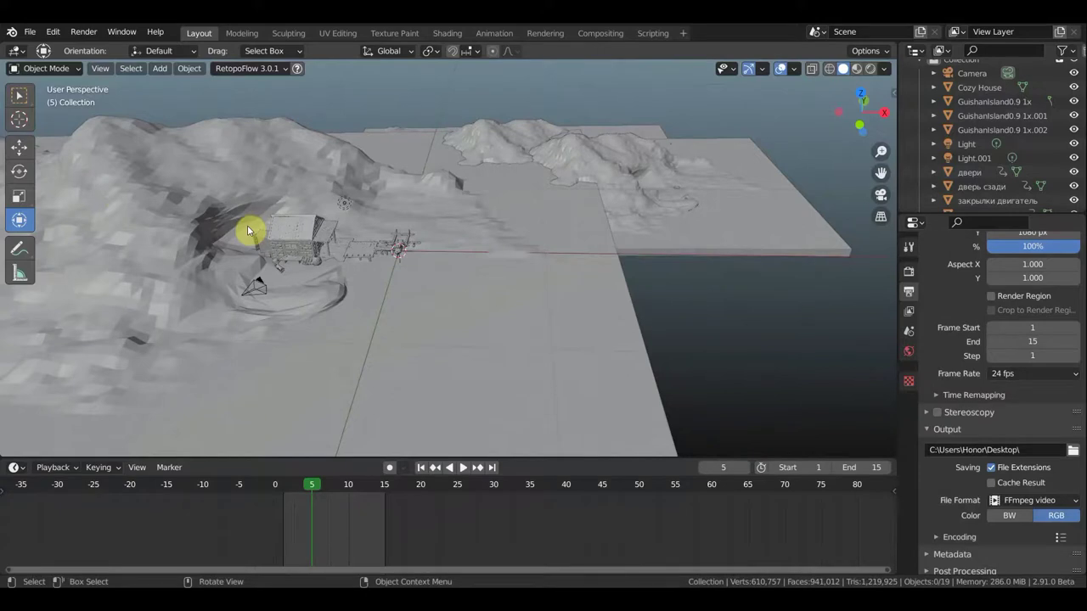
pyautogui.moveTo(467, 246); pyautogui.dragTo(568, 244, button='middle')
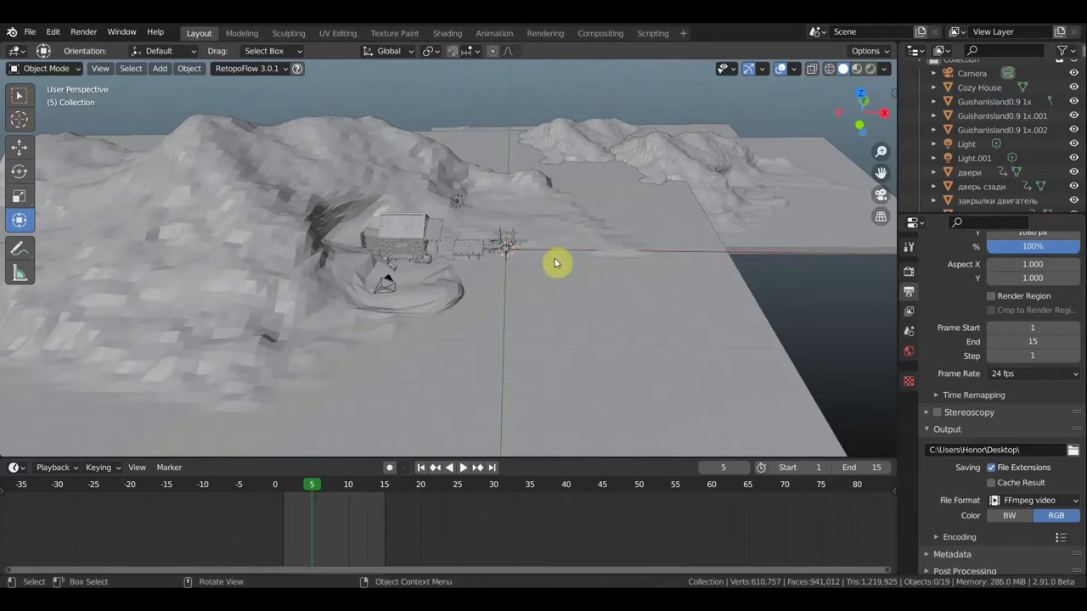
pyautogui.hotkey('shift', 'a')
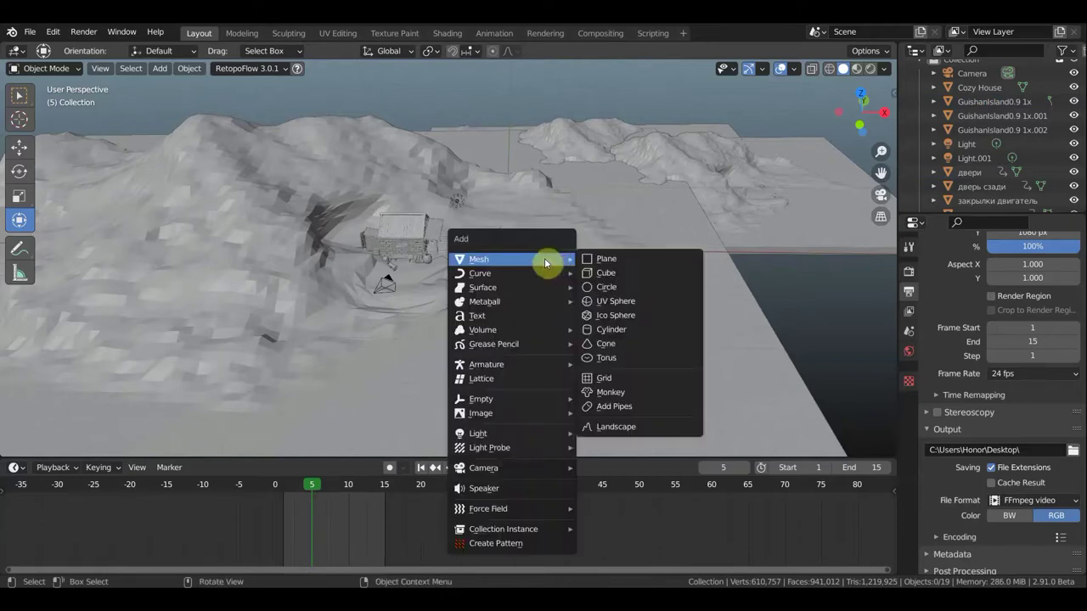
# Step: Add a new plane and scale it up by 14.657 to span the island
pyautogui.click(597, 260)
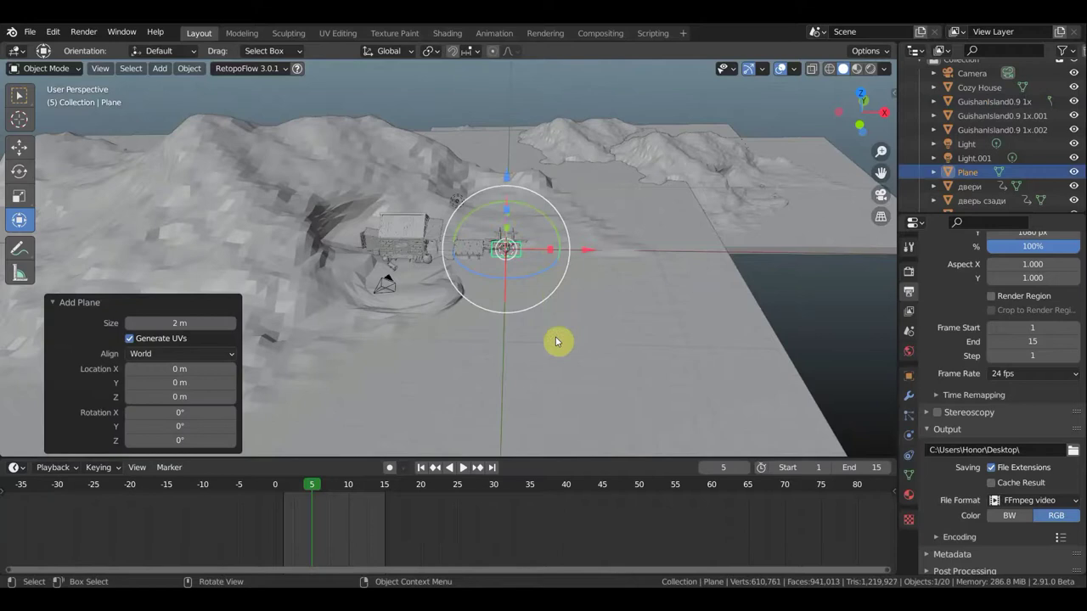
pyautogui.press('s')
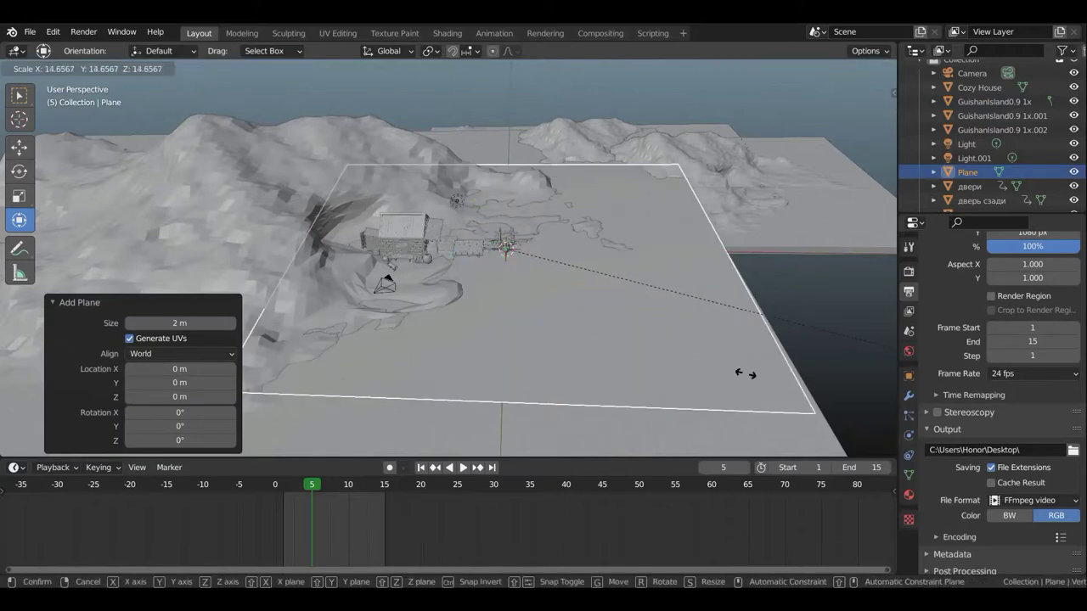
pyautogui.click(740, 376)
pyautogui.keyDown('shift'); pyautogui.moveTo(645, 308); pyautogui.dragTo(519, 308, button='middle'); pyautogui.keyUp('shift')
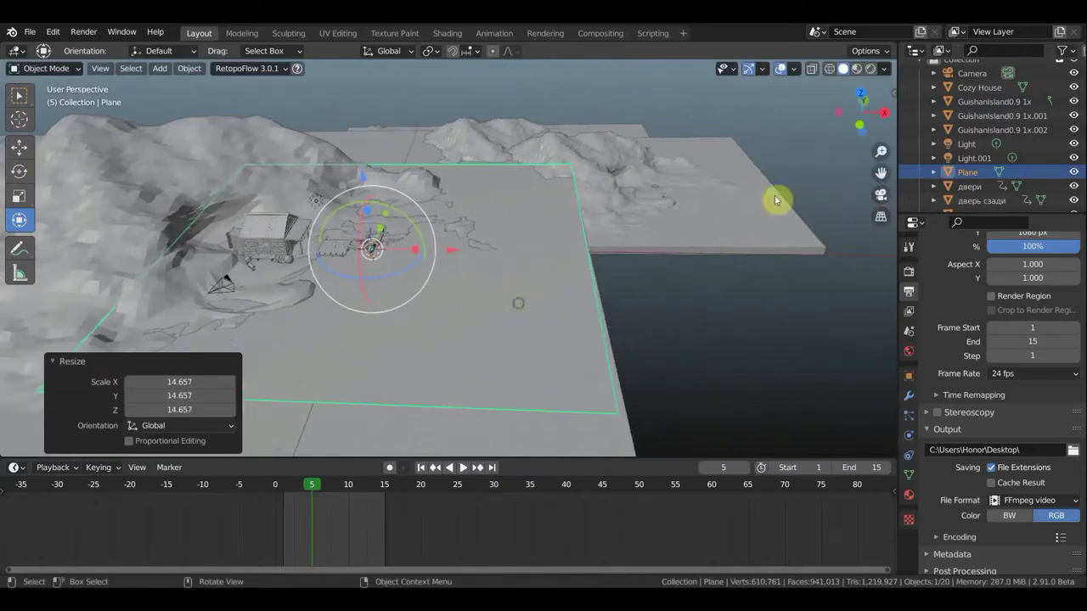
# Step: Switch the viewport to Material Preview and move in low and close on the house and airplane
pyautogui.click(857, 70)
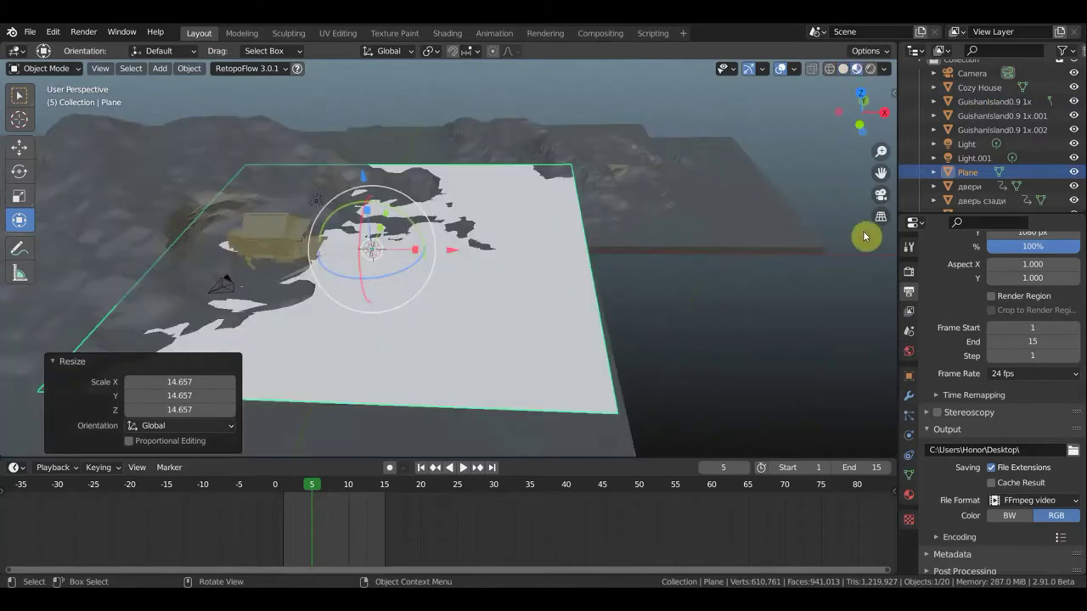
pyautogui.keyDown('shift'); pyautogui.moveTo(708, 357); pyautogui.dragTo(818, 296, button='middle'); pyautogui.keyUp('shift')
pyautogui.scroll(2, 786, 297)
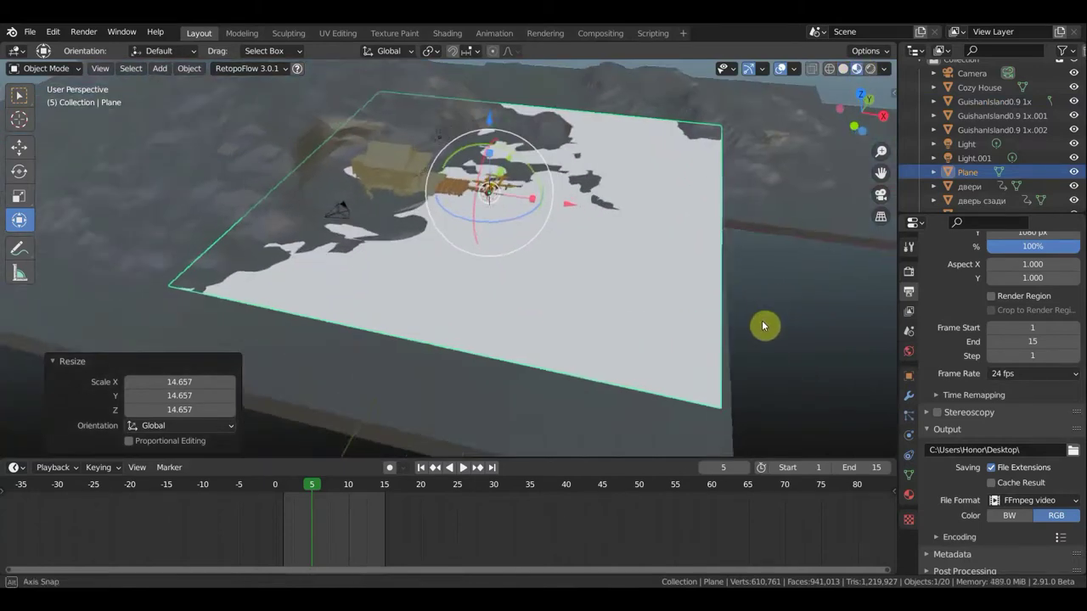
pyautogui.scroll(2, 762, 321)
pyautogui.scroll(2, 760, 324)
pyautogui.moveTo(755, 325)
pyautogui.keyDown('shift'); pyautogui.mouseDown(button='middle')
pyautogui.moveTo(767, 283)
pyautogui.moveTo(759, 339)
pyautogui.mouseUp(button='middle'); pyautogui.keyUp('shift')
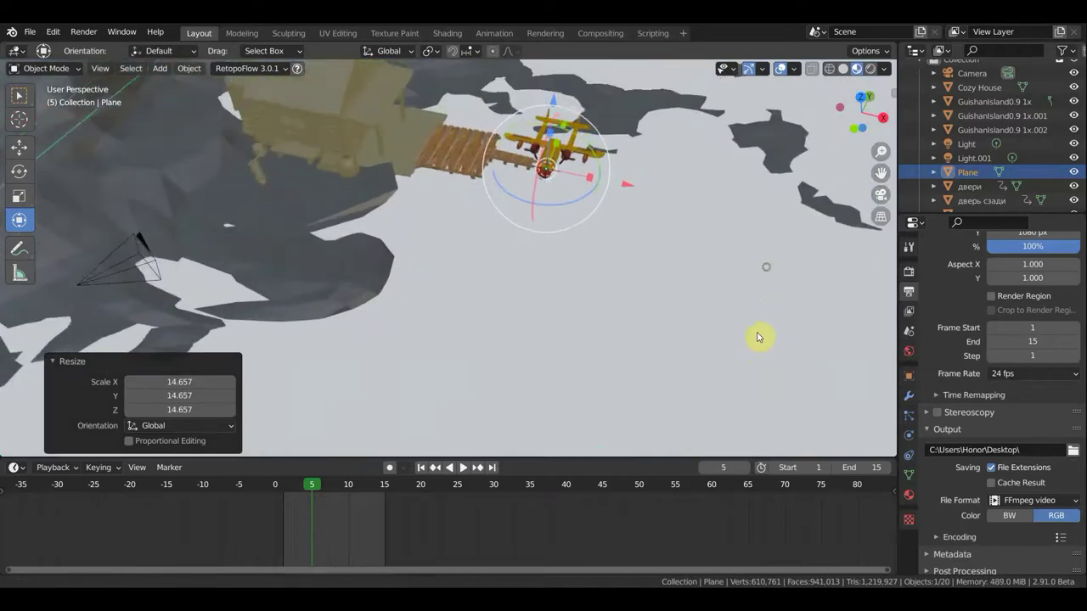
pyautogui.scroll(2, 755, 348)
pyautogui.moveTo(745, 294); pyautogui.dragTo(767, 249, button='middle')
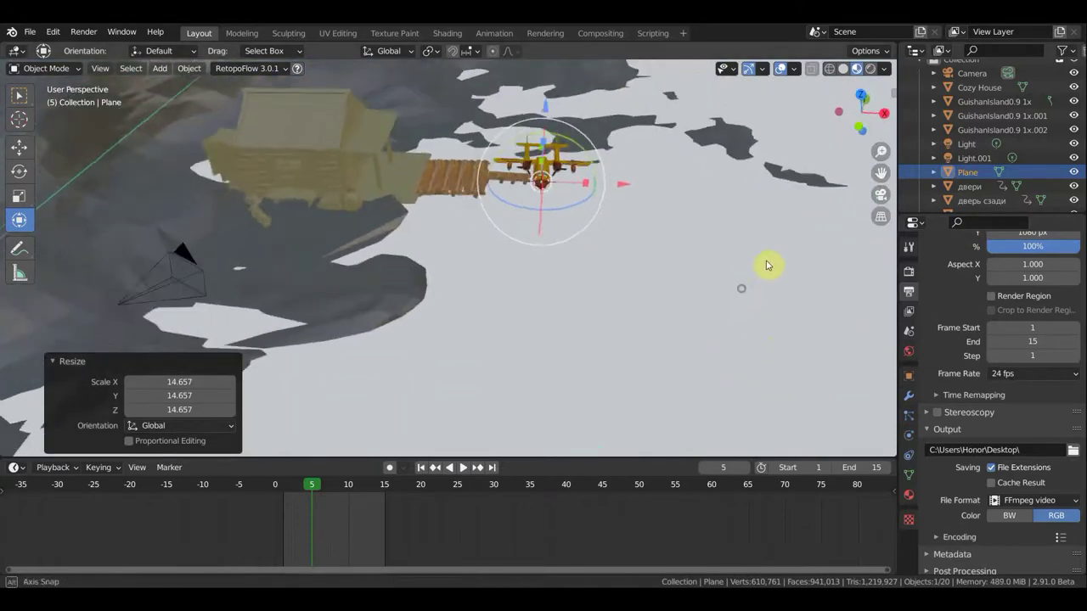
# Step: Give the plane a new Material.003 with an Image Texture feeding its Base Color
pyautogui.click(909, 495)
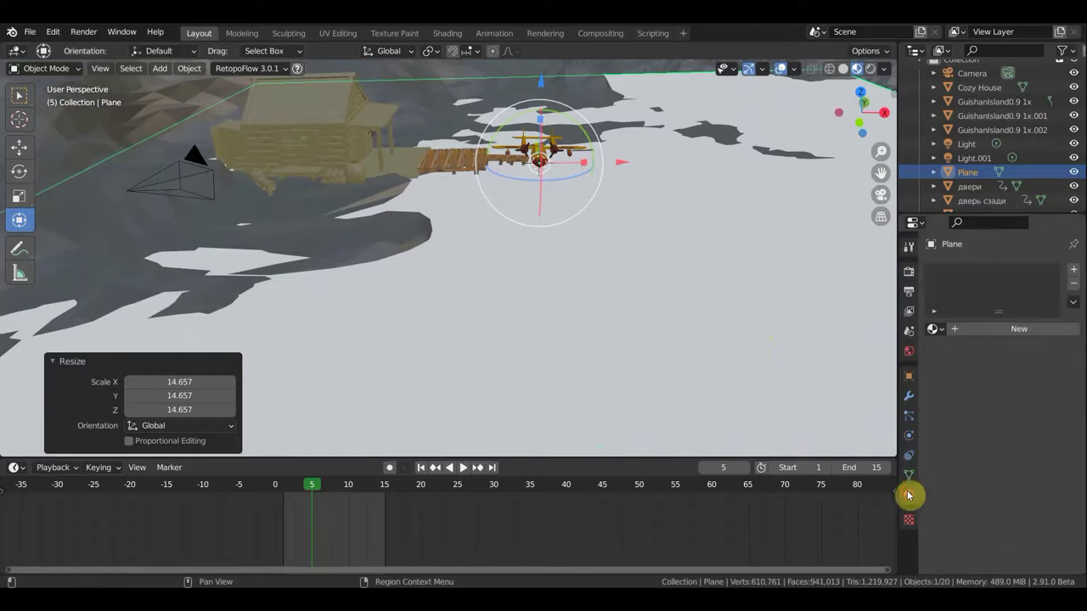
pyautogui.click(1022, 334)
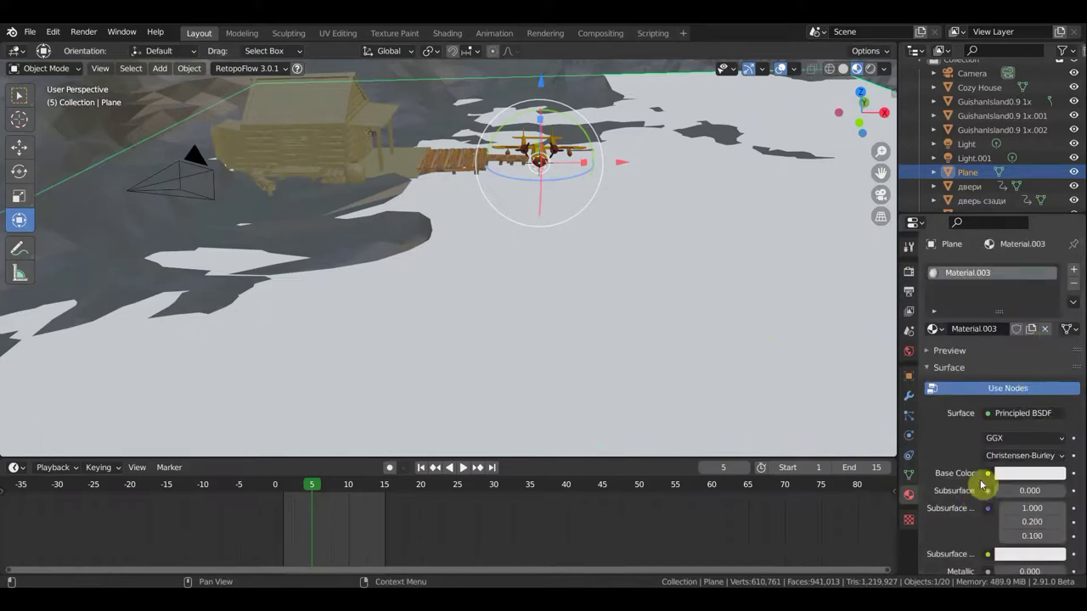
pyautogui.click(989, 473)
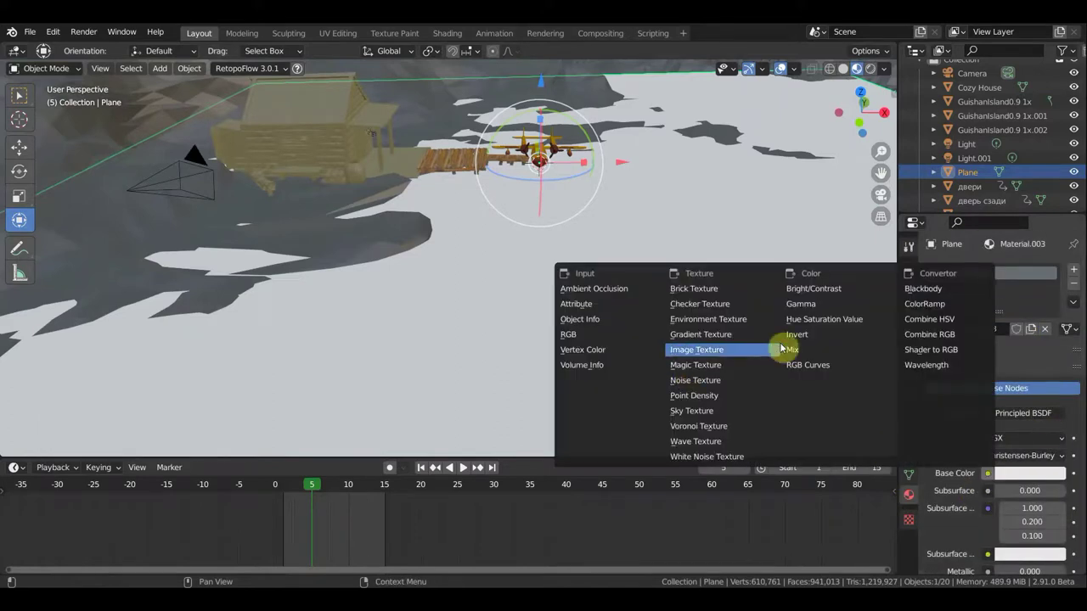
pyautogui.click(726, 351)
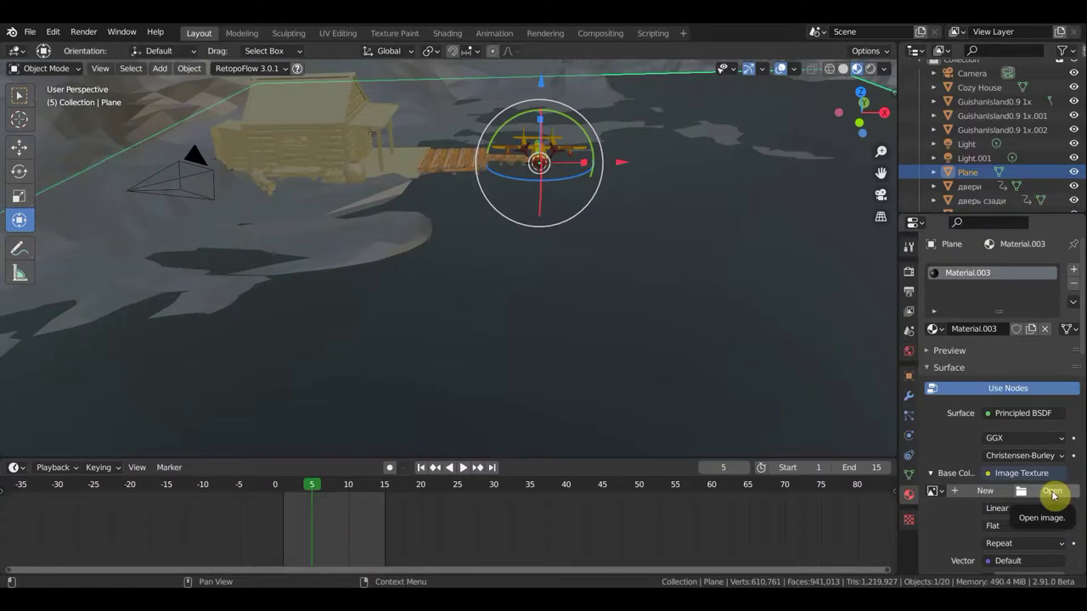
pyautogui.click(1053, 492)
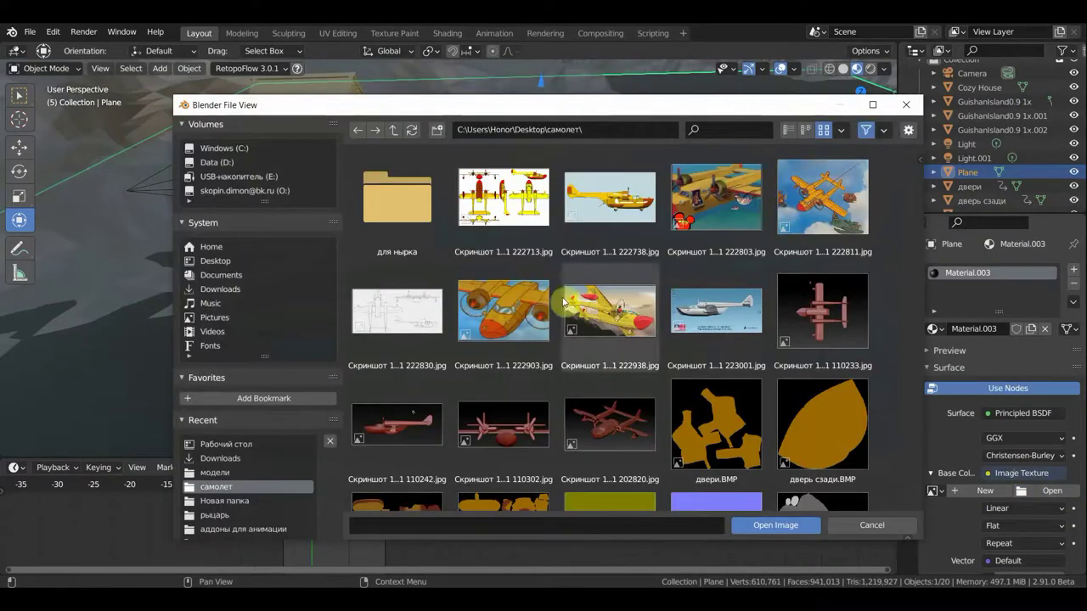
# Step: Load 61B.mov from the Downloads folder into the Image Texture
pyautogui.click(228, 290)
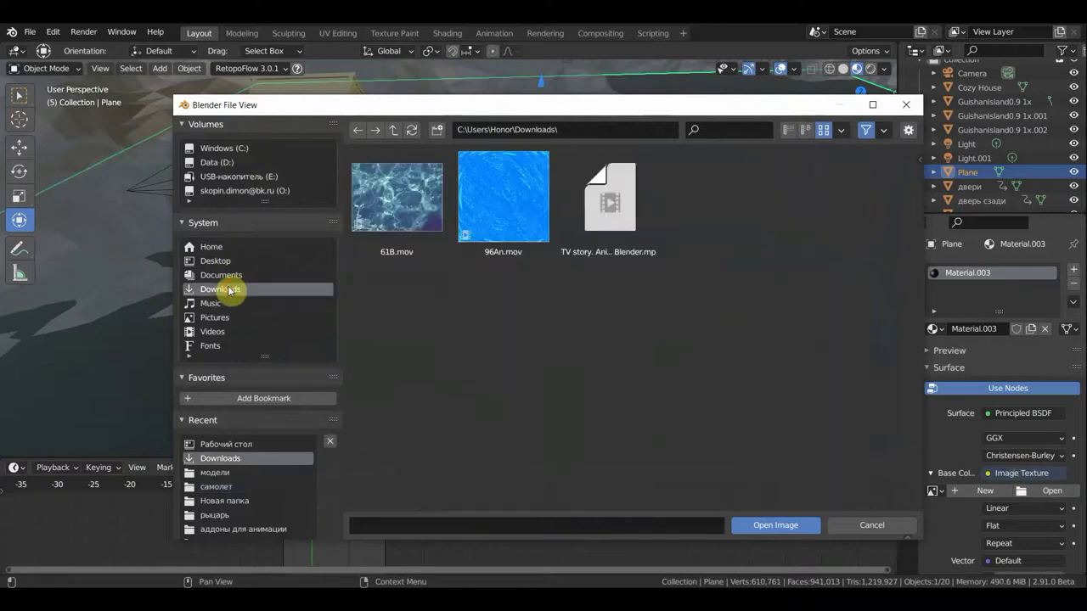
pyautogui.click(403, 217)
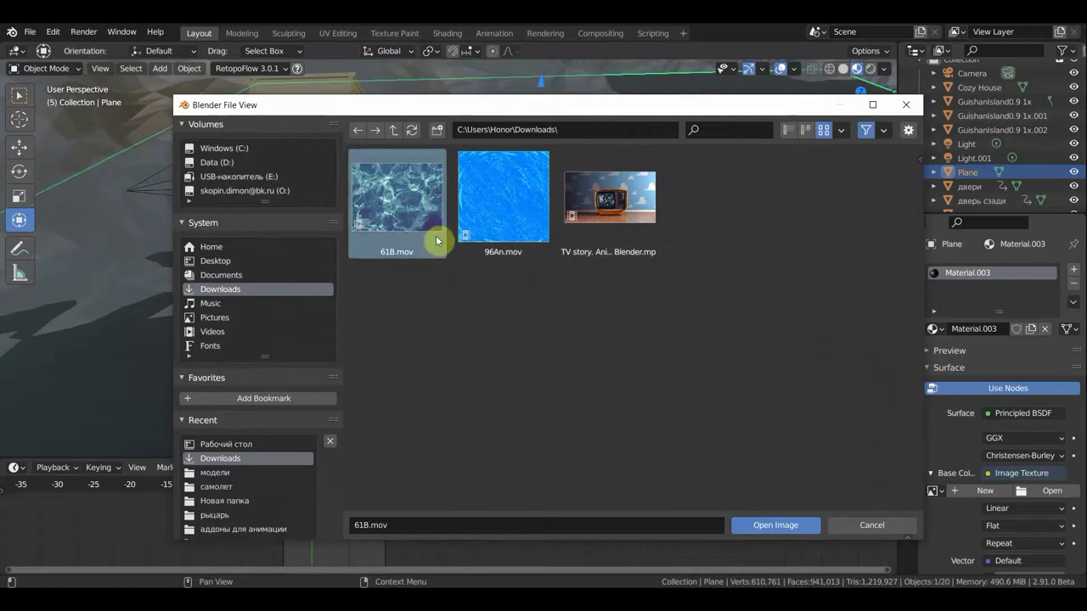
pyautogui.click(775, 526)
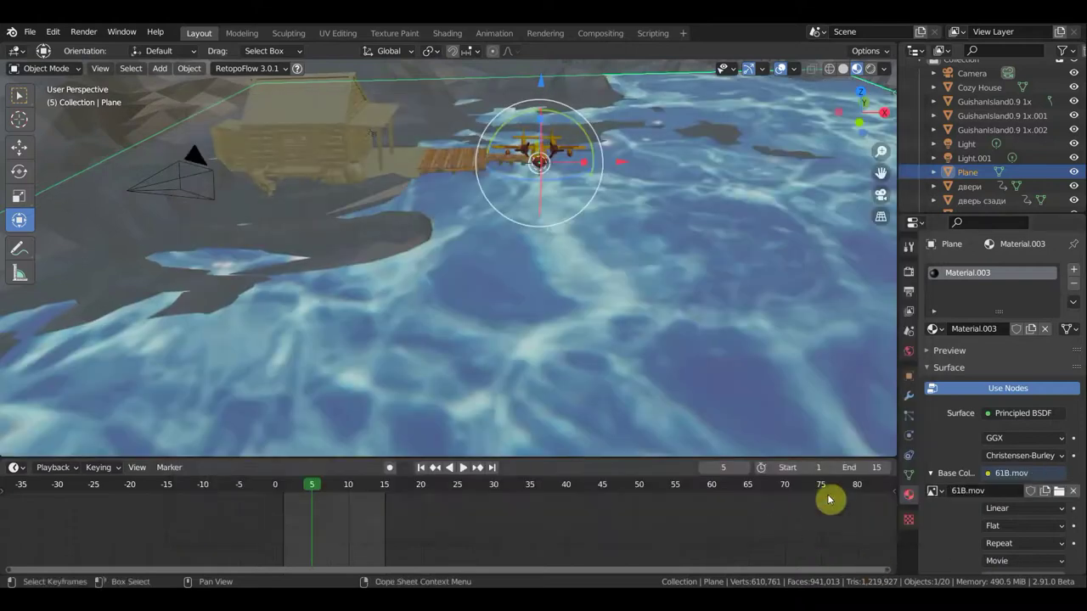
# Step: Return the timeline to frame 0 and enable Auto Refresh on the 61B.mov texture
pyautogui.press('space')
pyautogui.click(276, 484)
pyautogui.press('space')
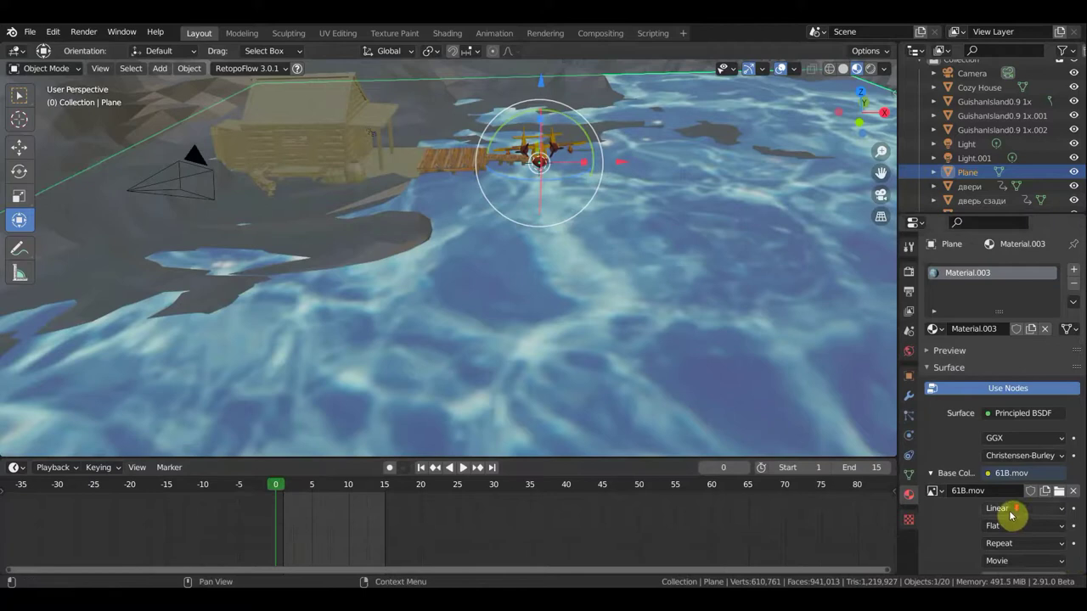
pyautogui.scroll(-4, 1010, 513)
pyautogui.scroll(-1, 1010, 516)
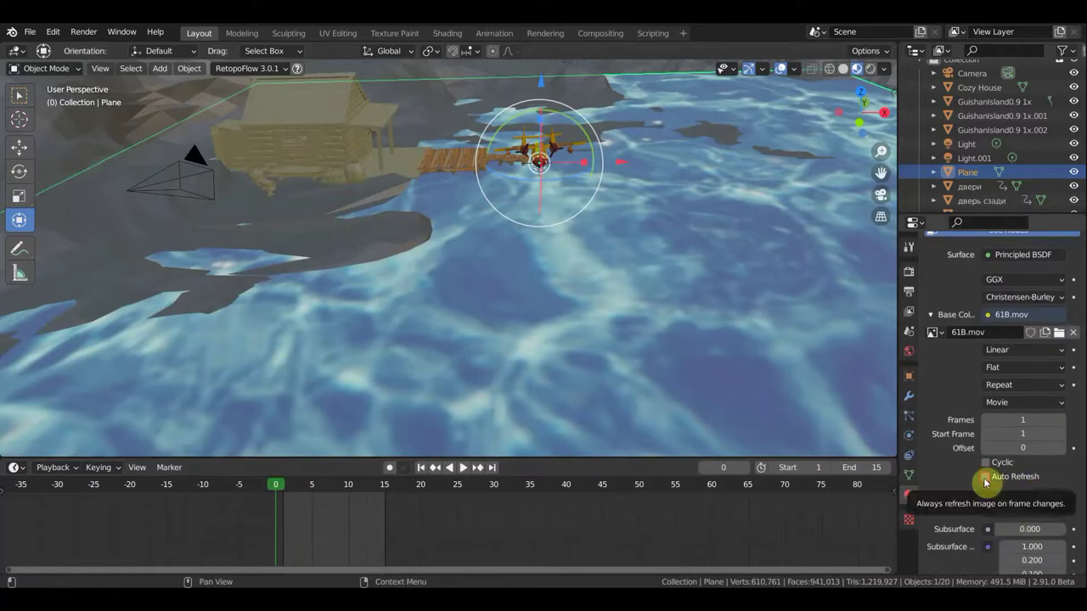
pyautogui.click(986, 477)
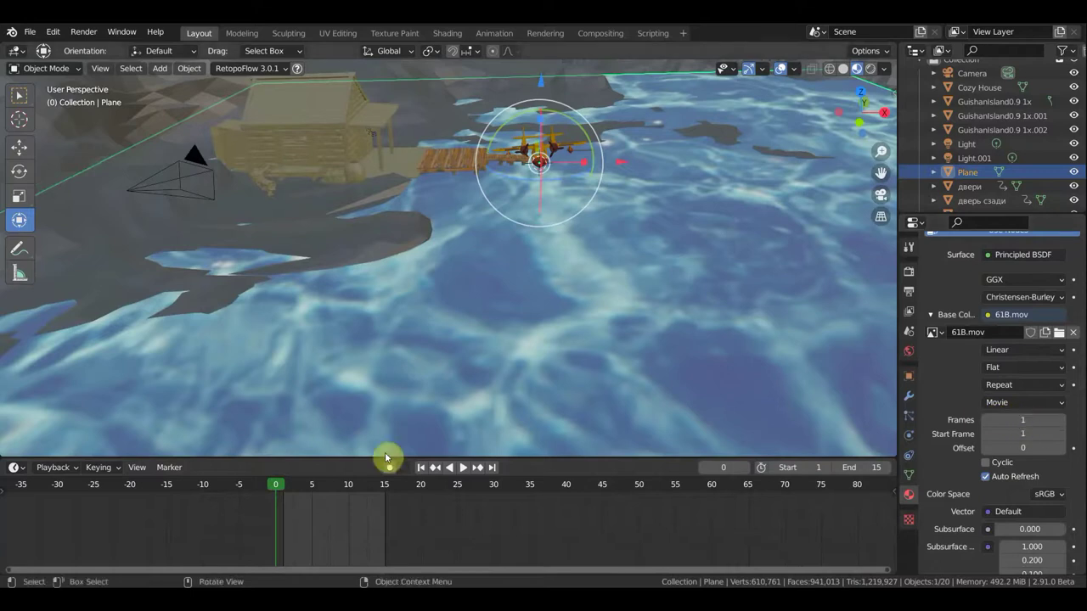
# Step: Insert a keyframe at frame 1 and a rotation keyframe at frame 15, then play back
pyautogui.press('space')
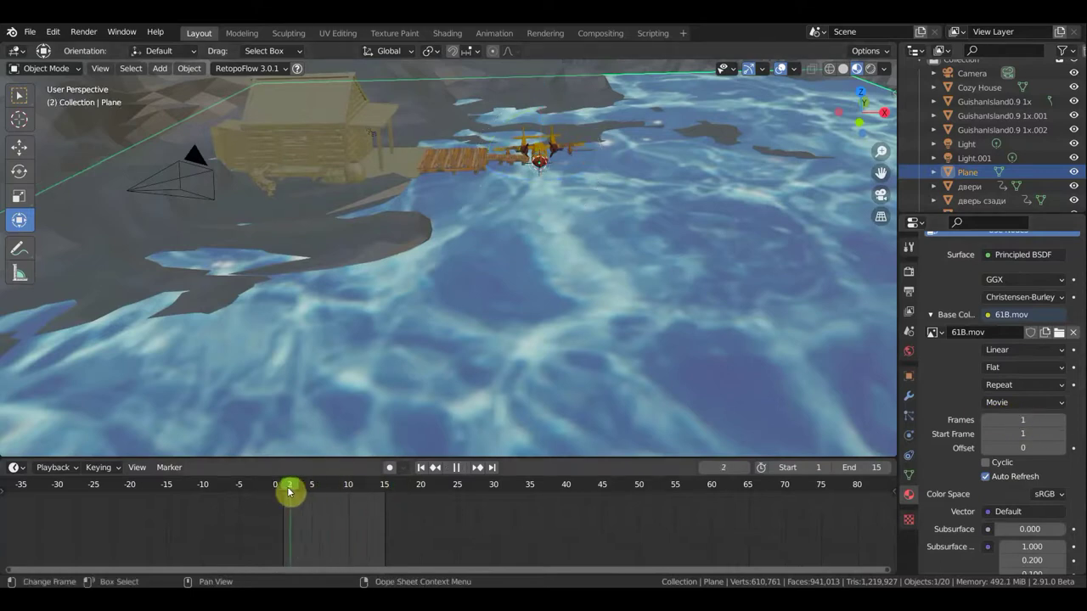
pyautogui.press('space')
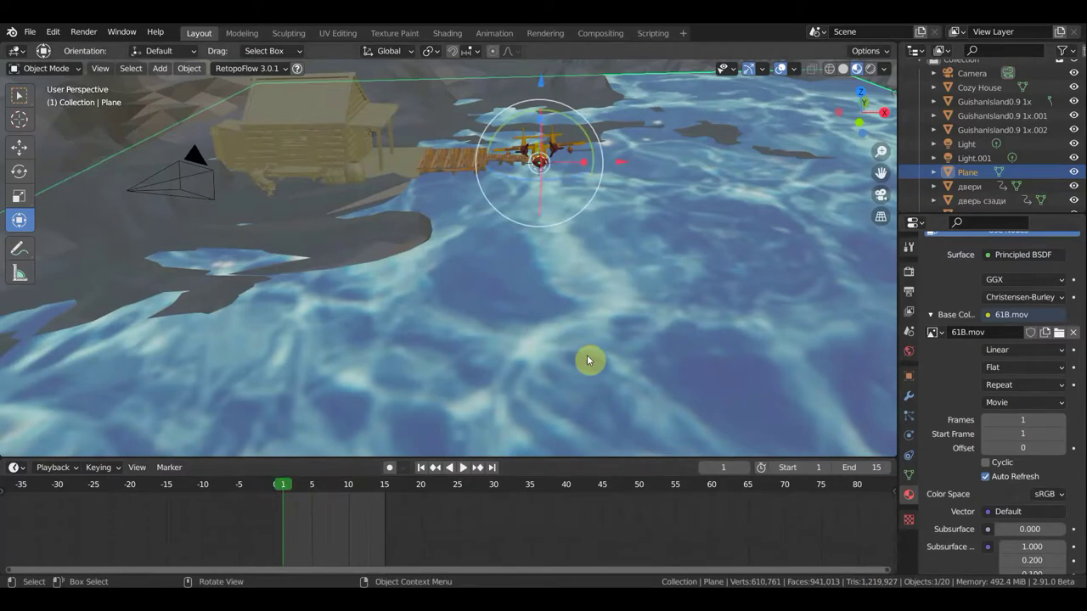
pyautogui.press('i')
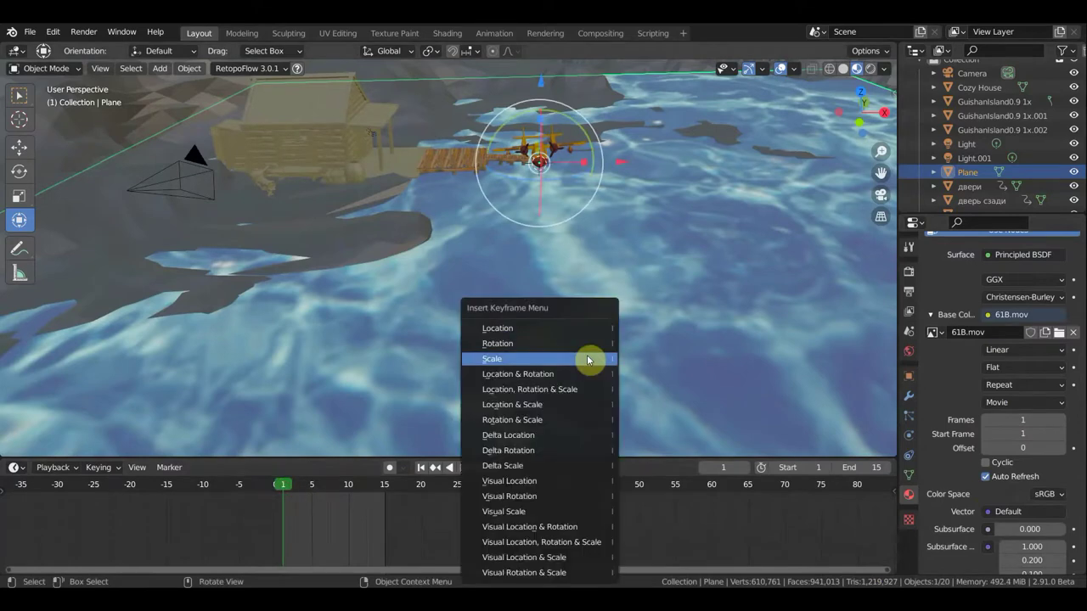
pyautogui.click(550, 328)
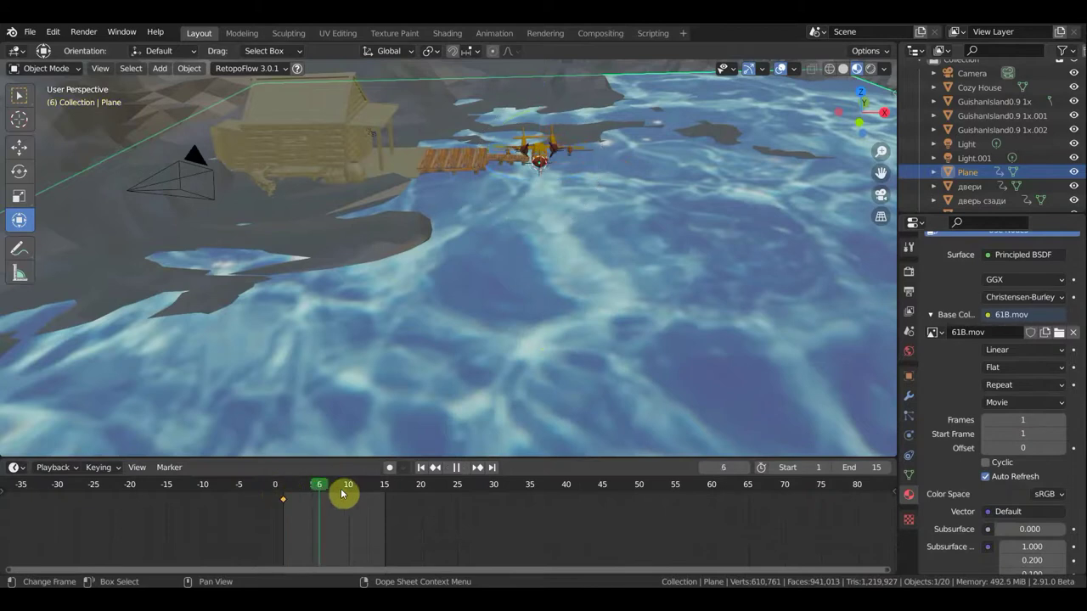
pyautogui.press('space')
pyautogui.press('space')
pyautogui.click(389, 500)
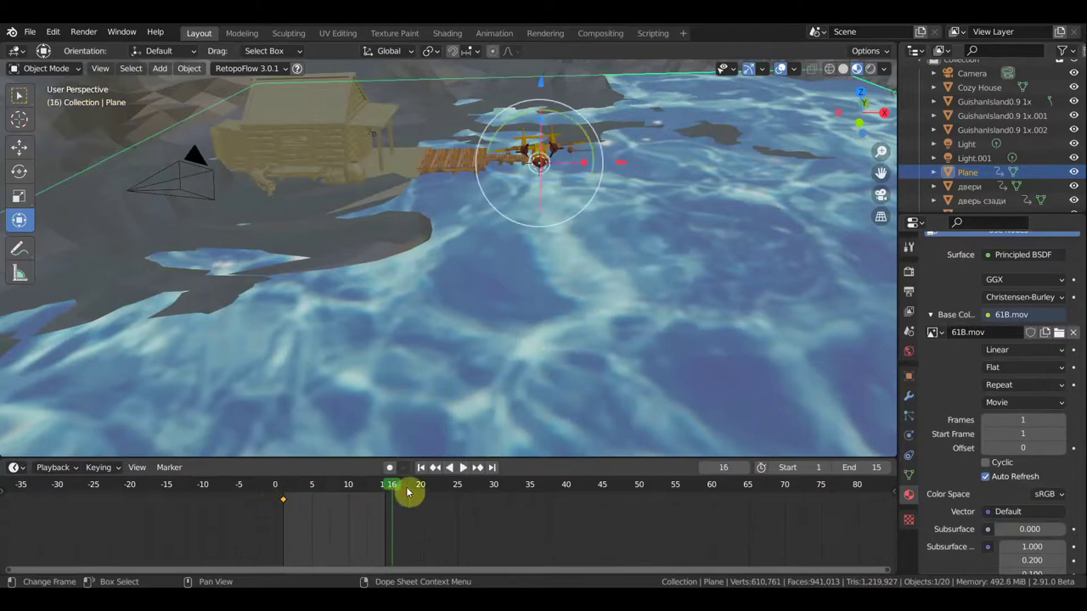
pyautogui.click(384, 488)
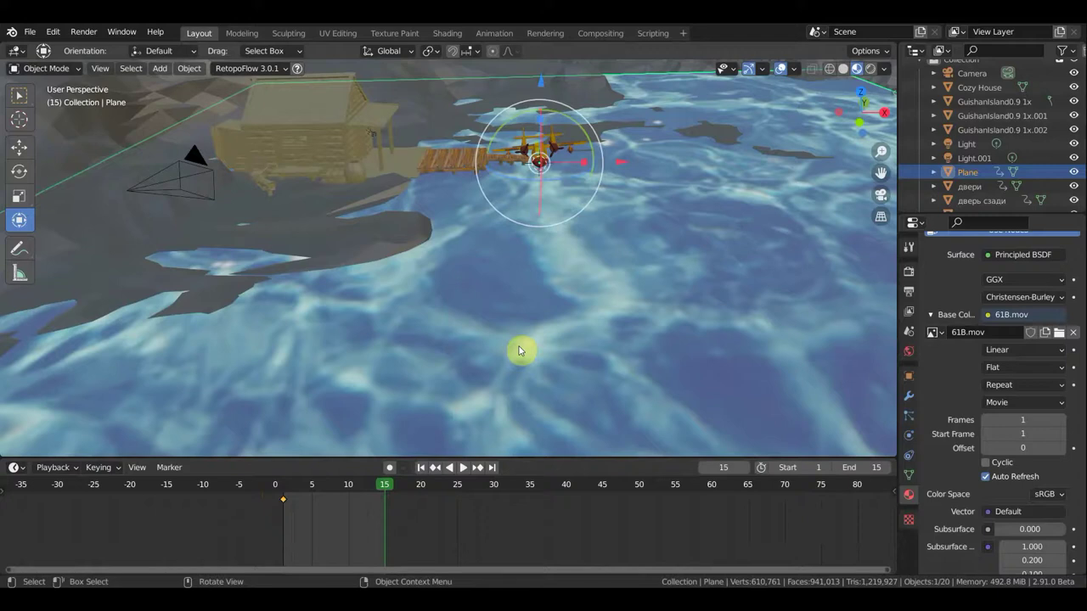
pyautogui.press('i')
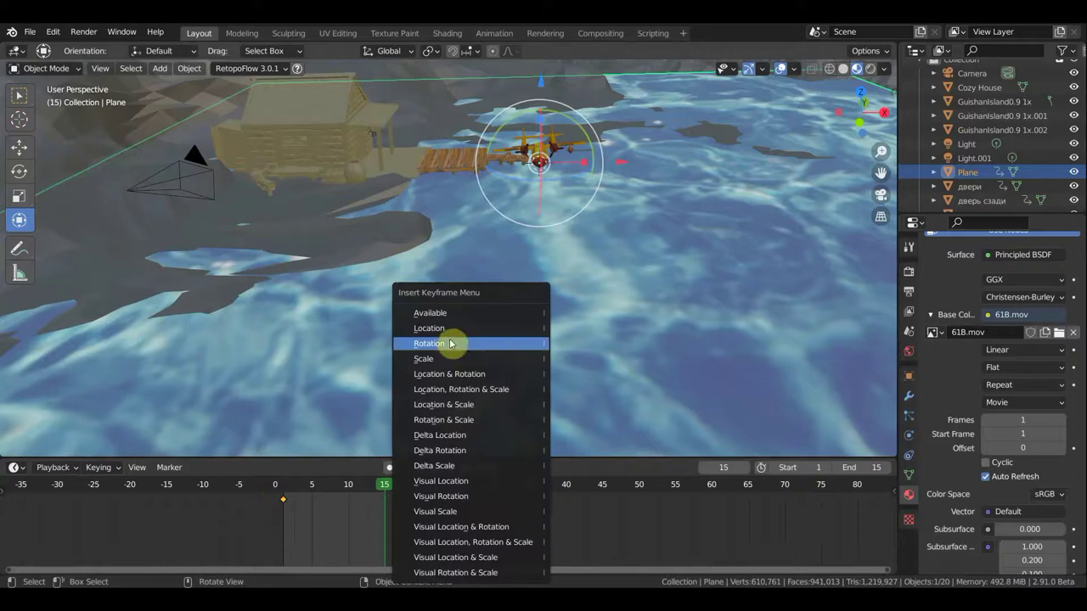
pyautogui.click(462, 333)
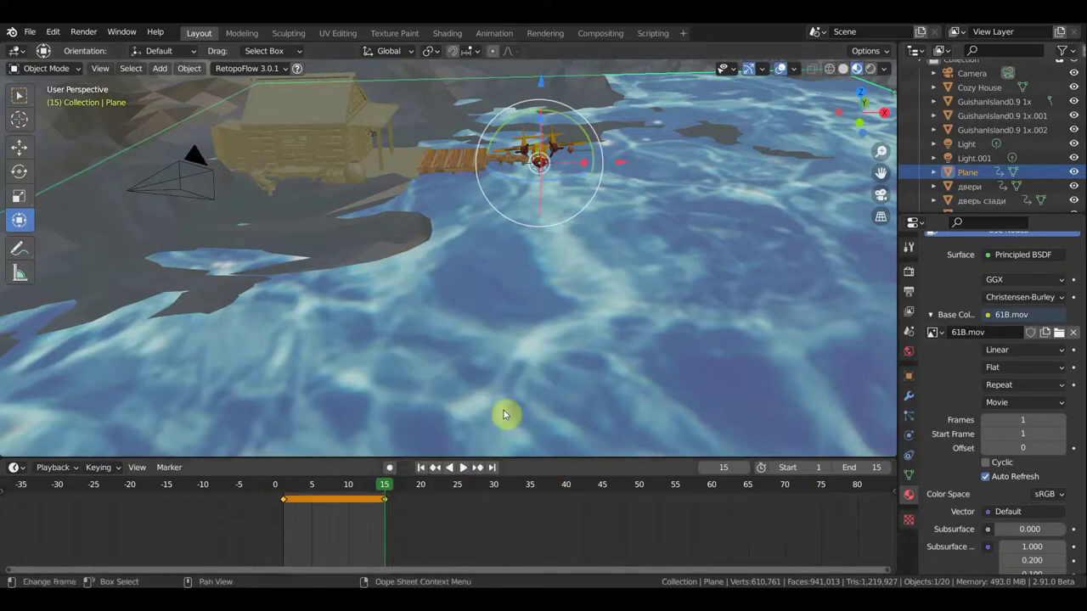
pyautogui.press('space')
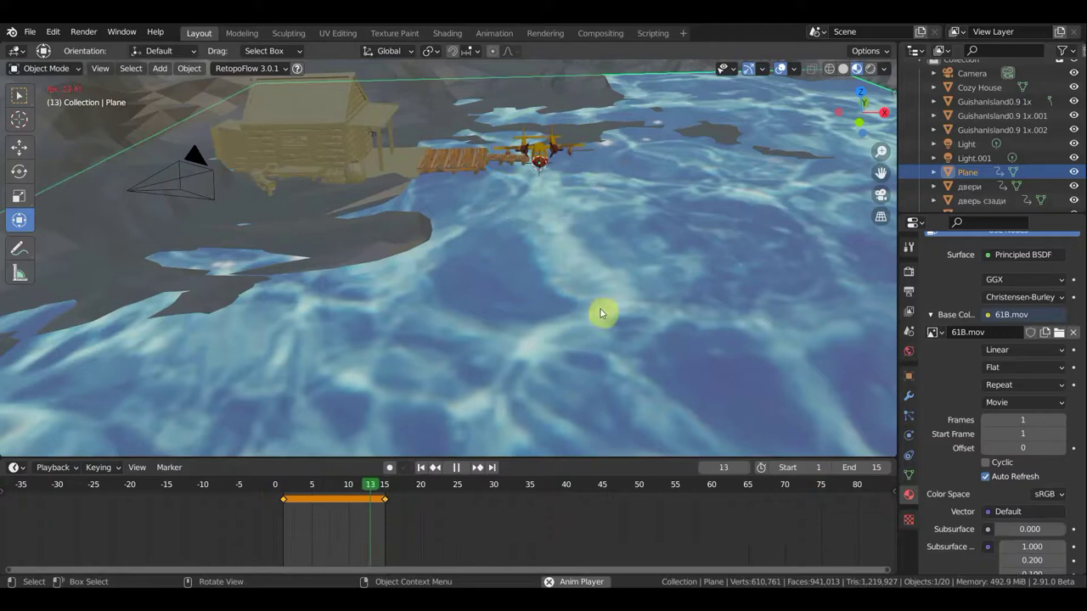
# Step: Change the 61B.mov texture's Frames from 1 to 15 and play back to check the water
pyautogui.press('space')
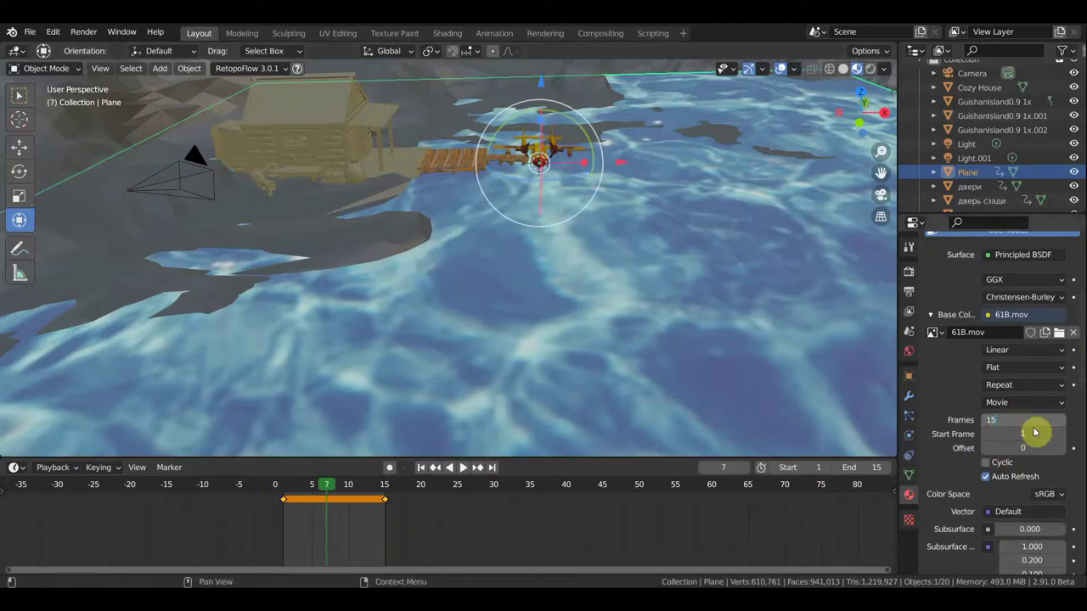
pyautogui.press('Return')
pyautogui.press('space')
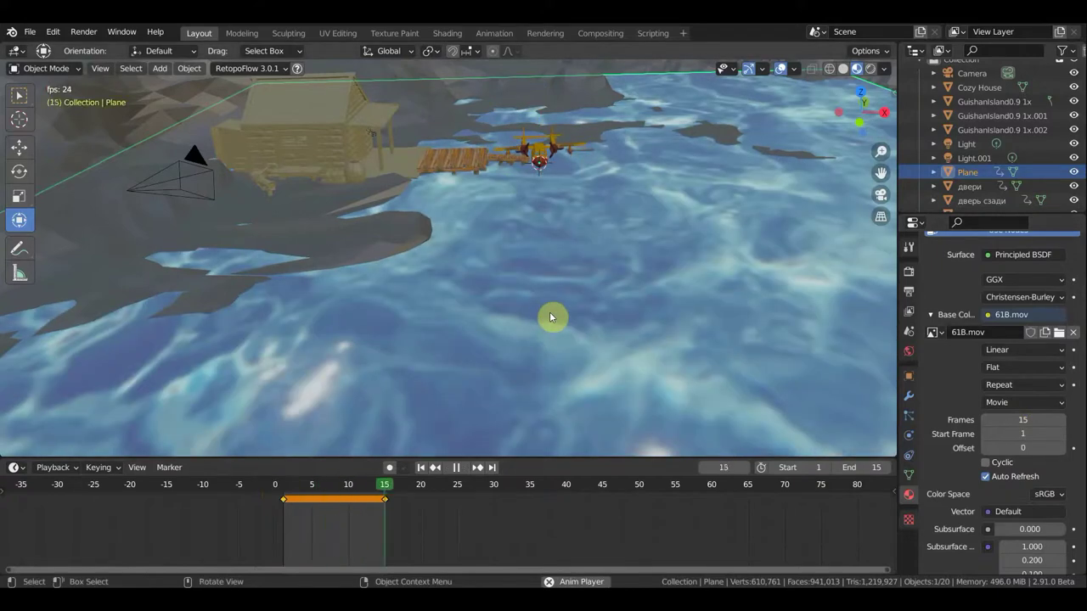
pyautogui.press('Escape')
pyautogui.scroll(-5, 582, 295)
pyautogui.moveTo(582, 300); pyautogui.dragTo(605, 299, button='middle')
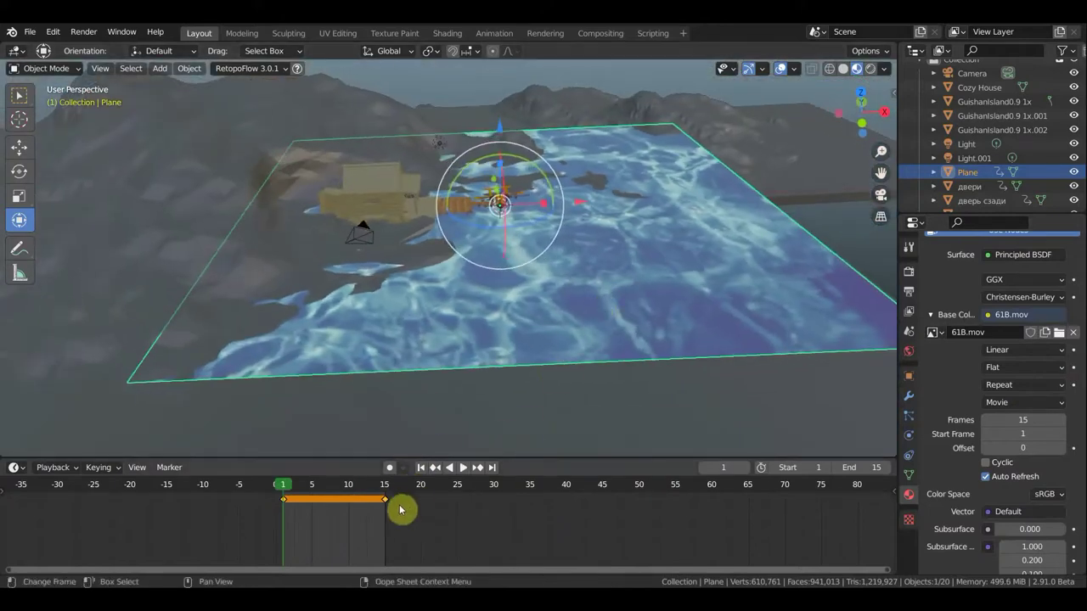
# Step: Replay the water animation, then check the movie's Color Space and leave it at sRGB
pyautogui.press('space')
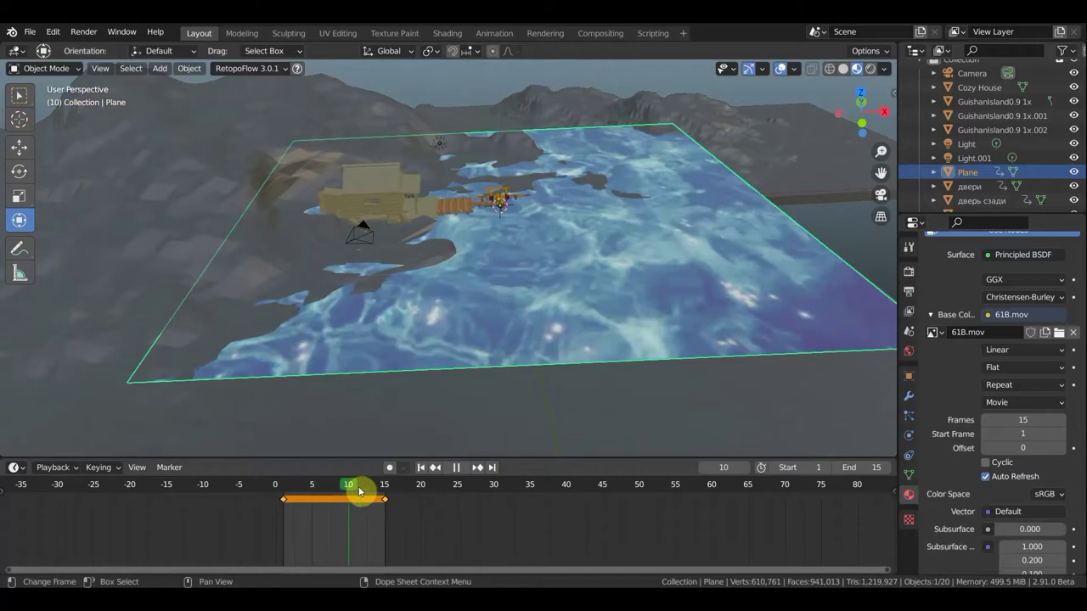
pyautogui.press('space')
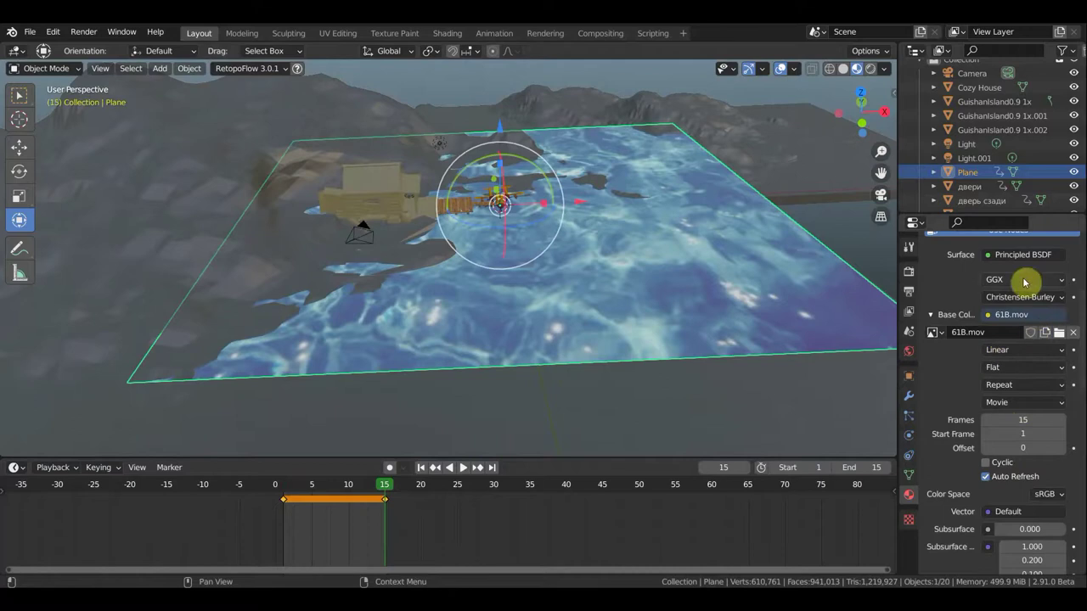
pyautogui.moveTo(1080, 488)
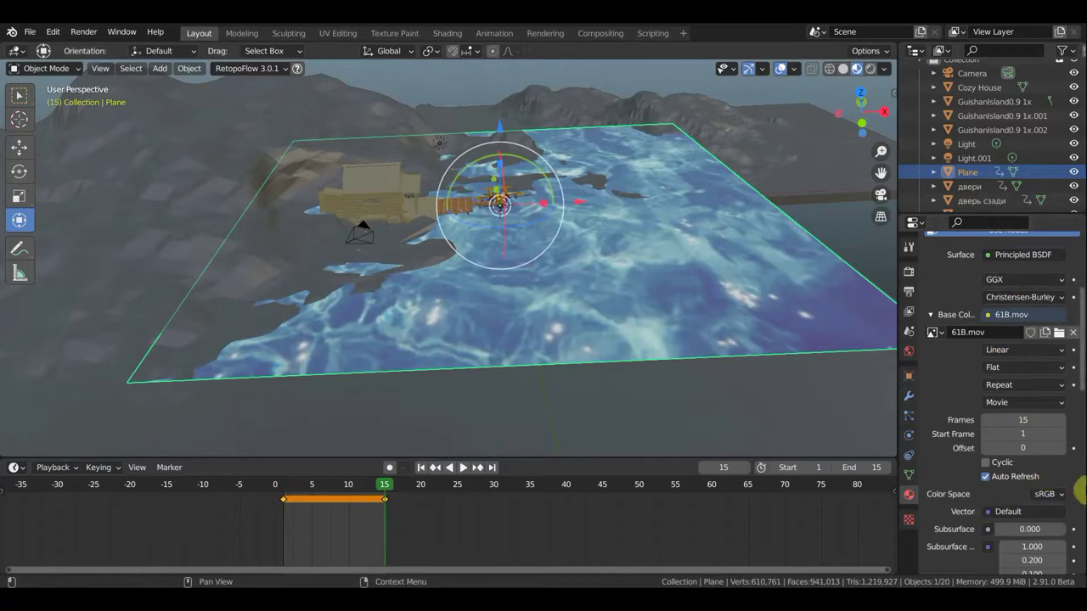
pyautogui.click(1064, 496)
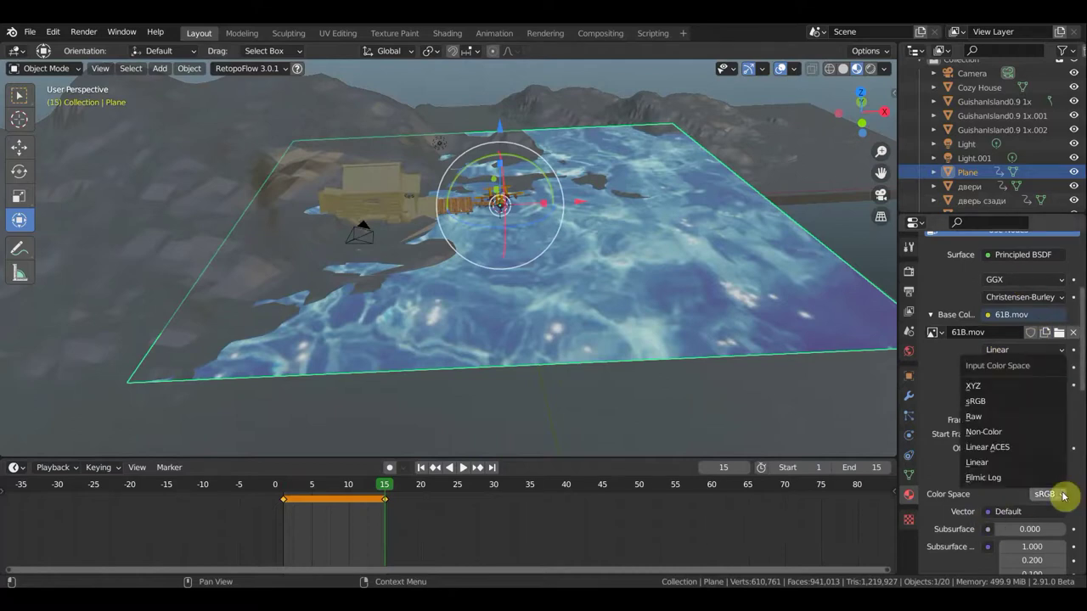
pyautogui.click(1064, 495)
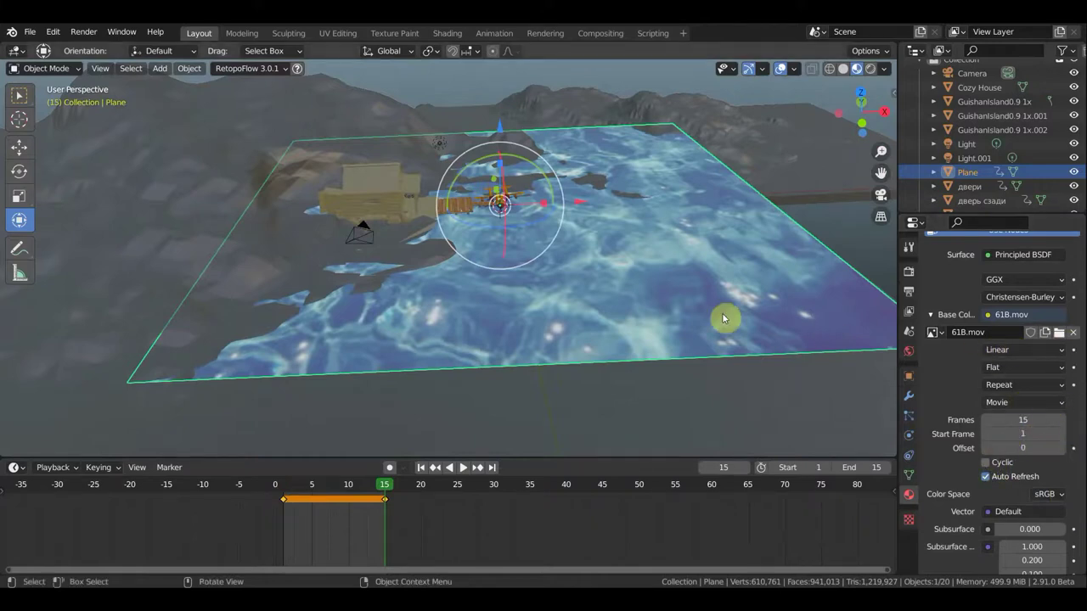
# Step: Play and scrub through the water animation around frame 3, stopping at frame 4
pyautogui.press('space')
pyautogui.press('space')
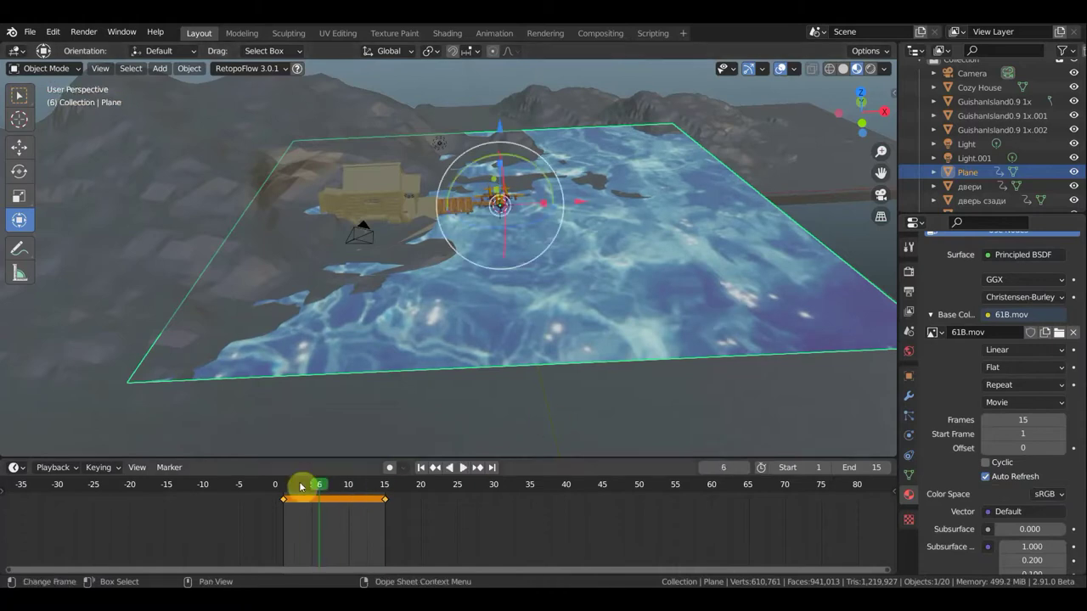
pyautogui.moveTo(330, 486); pyautogui.dragTo(316, 486)
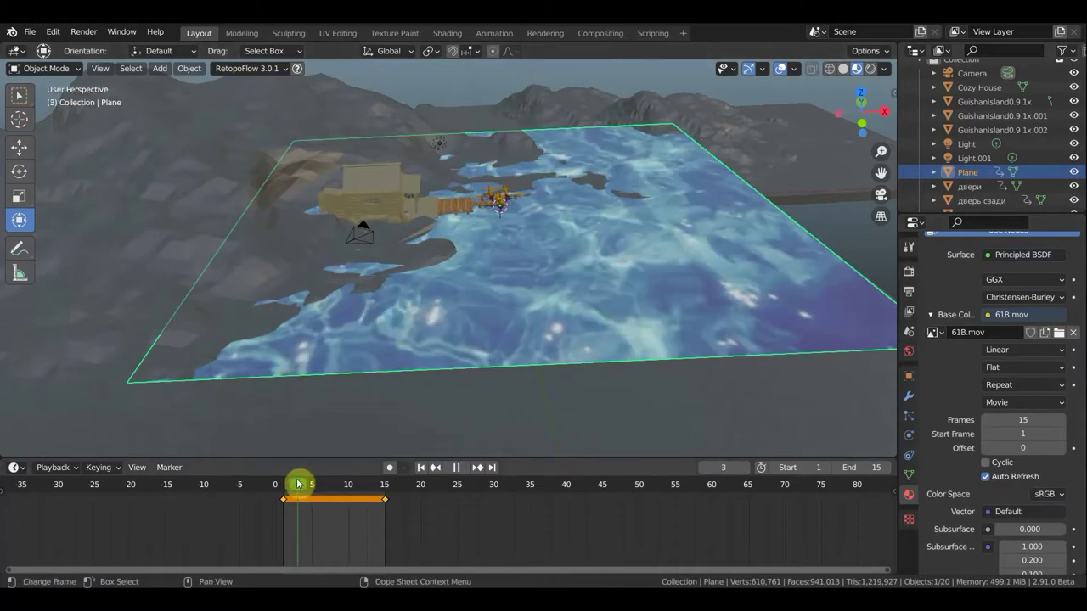
pyautogui.moveTo(297, 484); pyautogui.dragTo(293, 484)
pyautogui.scroll(2, 306, 480)
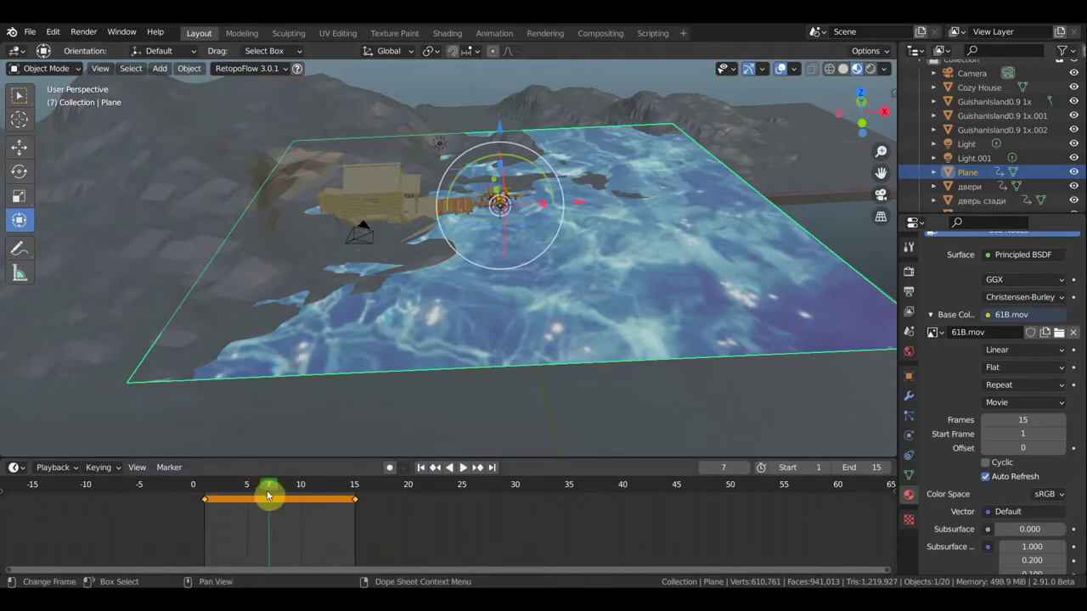
pyautogui.press('space')
pyautogui.click(228, 485)
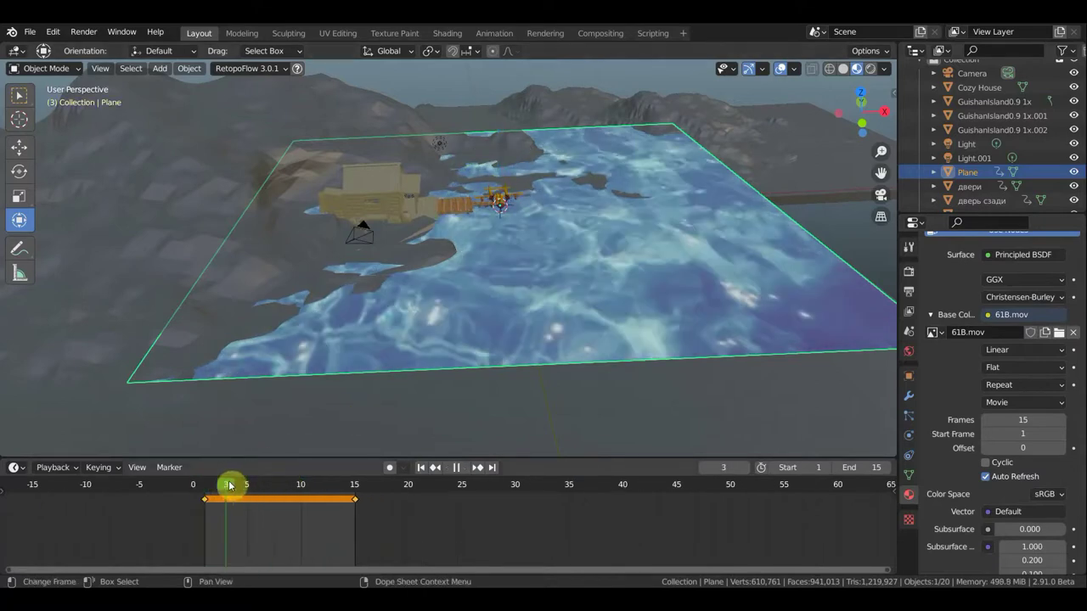
pyautogui.press('space')
pyautogui.write('4')
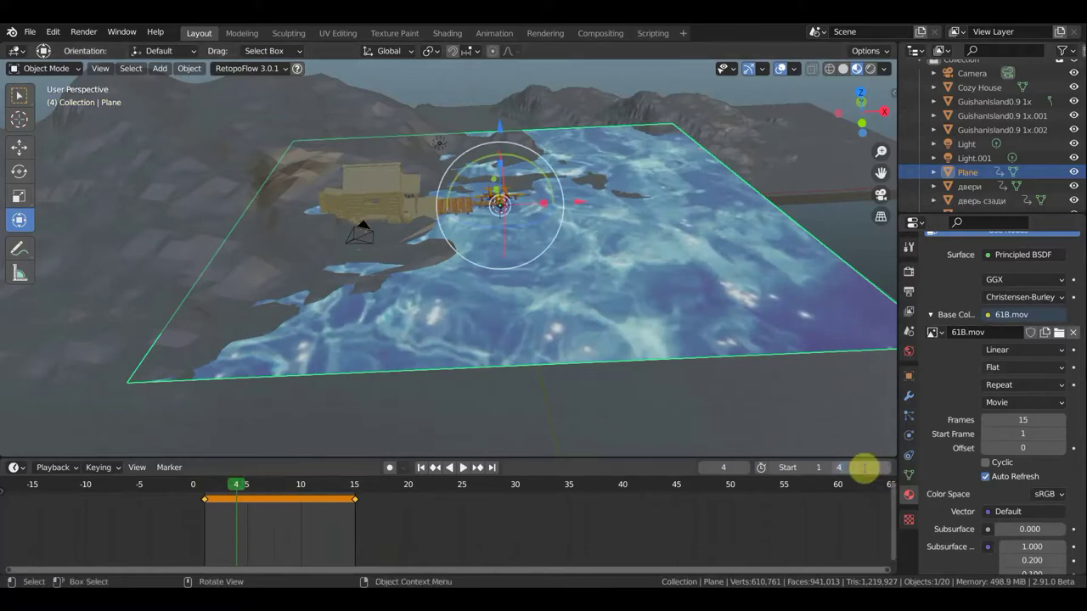
# Step: Set the scene End frame to 4 and move the last rotation keyframe to frame 4
pyautogui.press('Return')
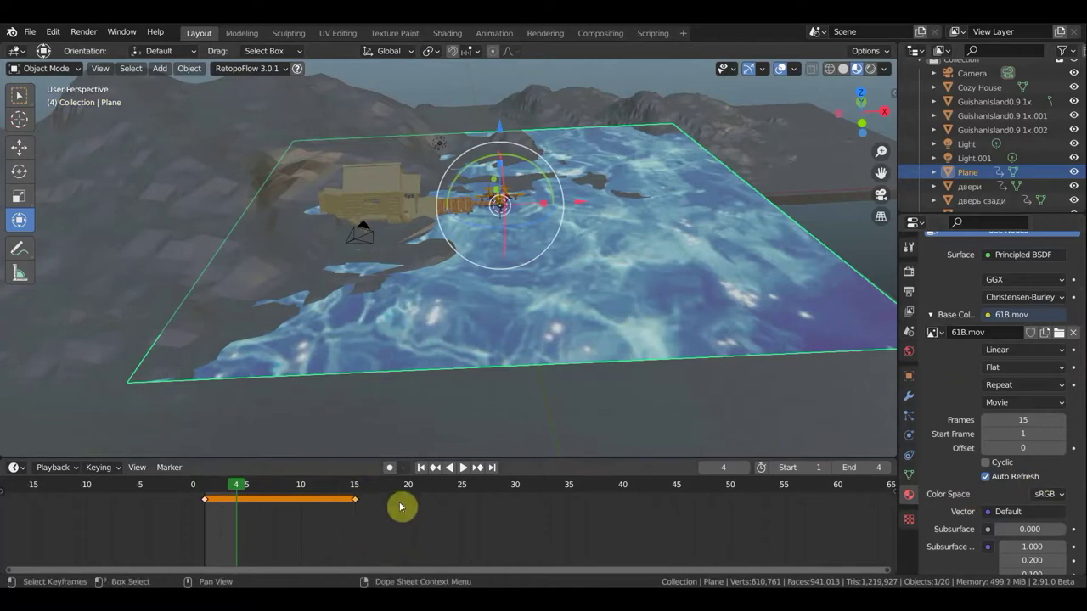
pyautogui.press('g')
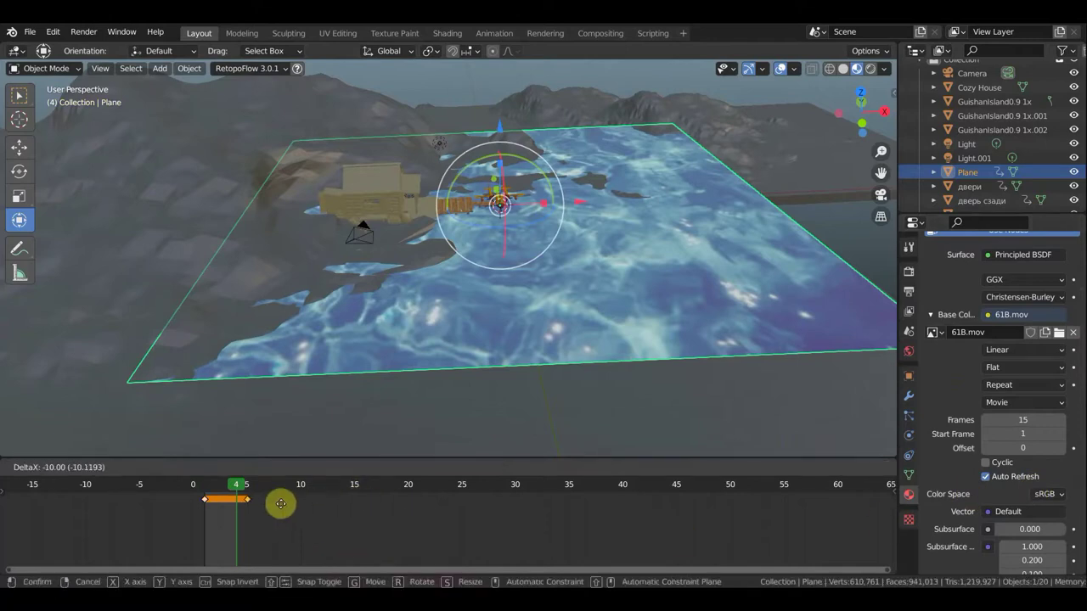
pyautogui.click(280, 503)
pyautogui.click(283, 506)
pyautogui.press('space')
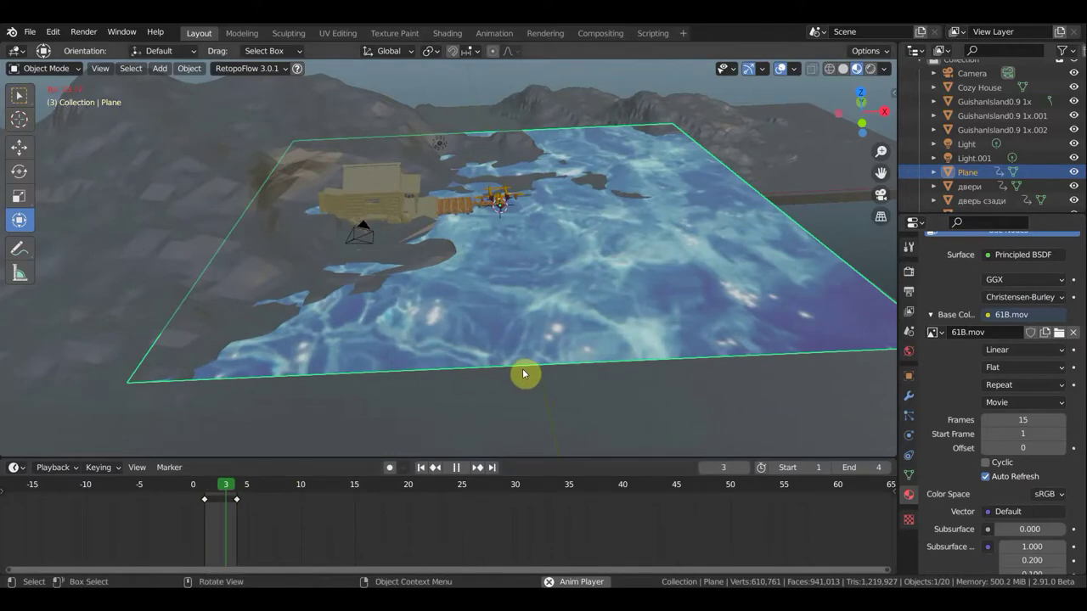
pyautogui.scroll(2, 523, 373)
pyautogui.moveTo(523, 373); pyautogui.dragTo(569, 377, button='middle')
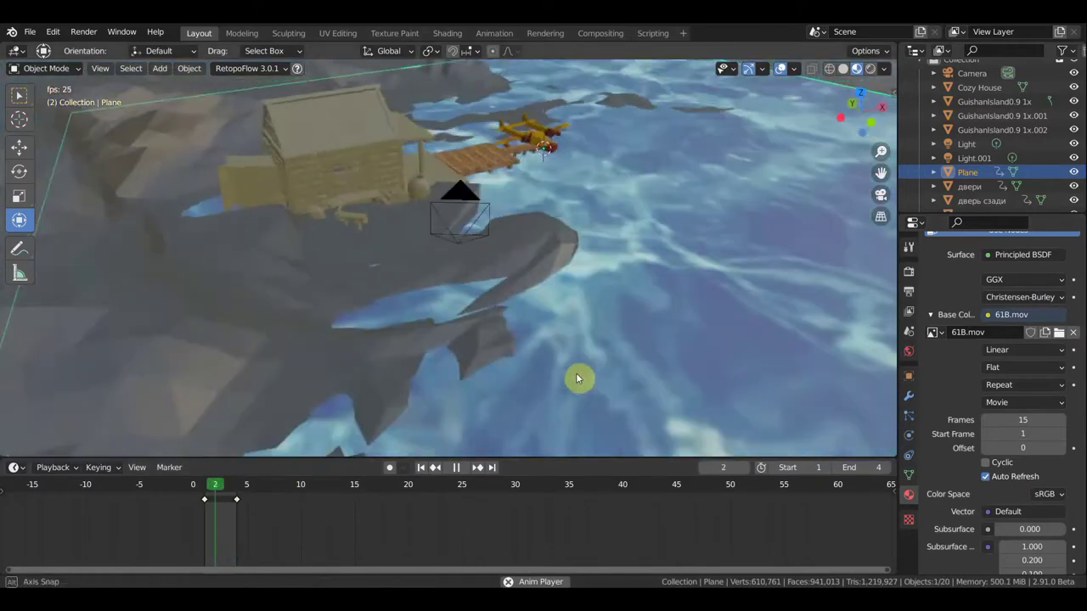
pyautogui.press('Escape')
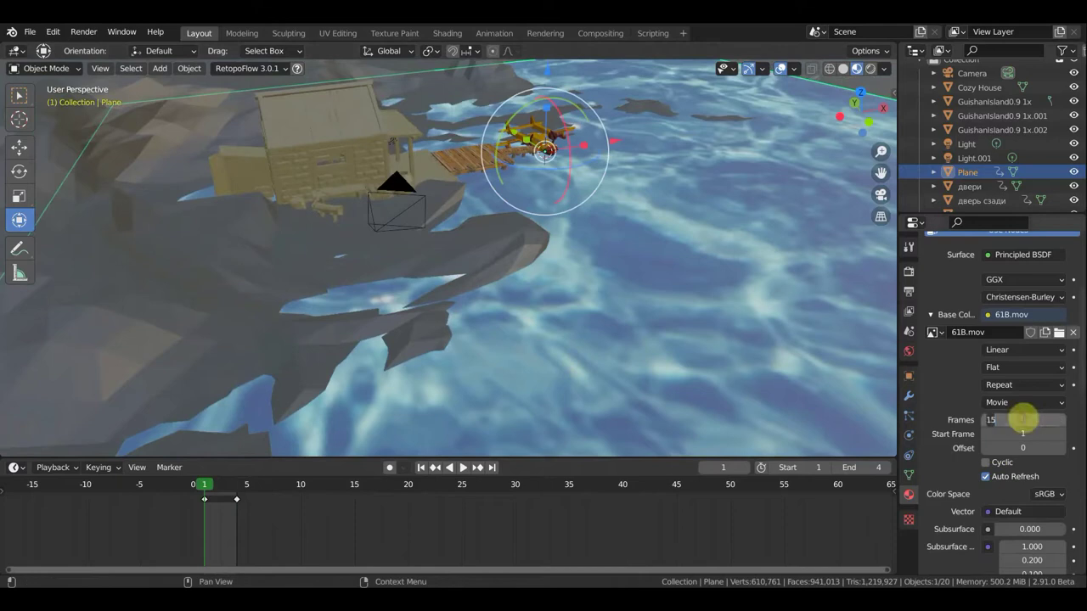
pyautogui.write('4')
# Step: Set the water texture's Frames to 4 and play back to check it
pyautogui.press('Return')
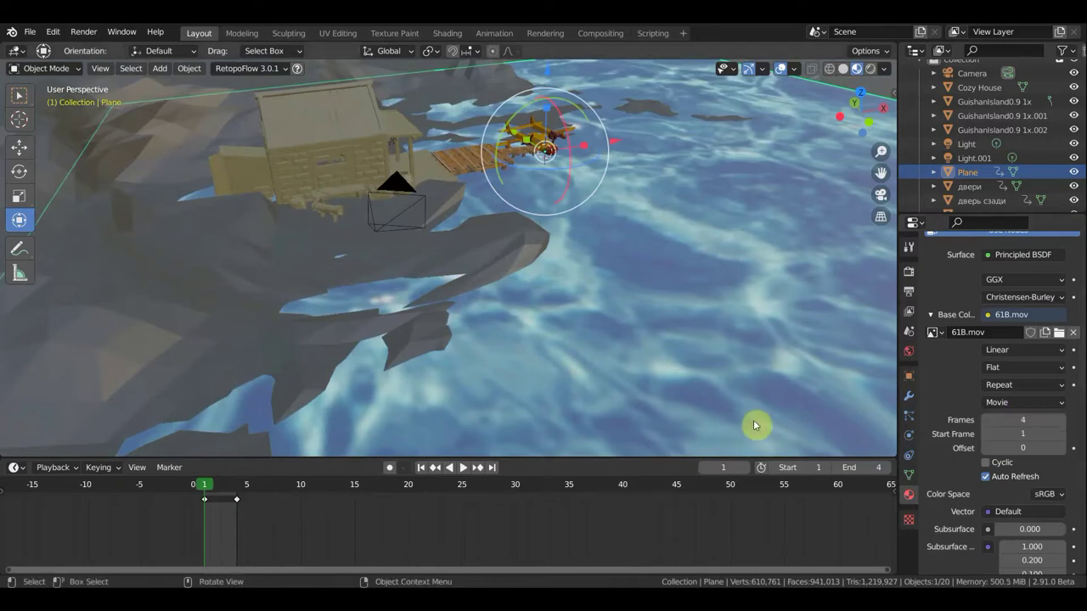
pyautogui.press('space')
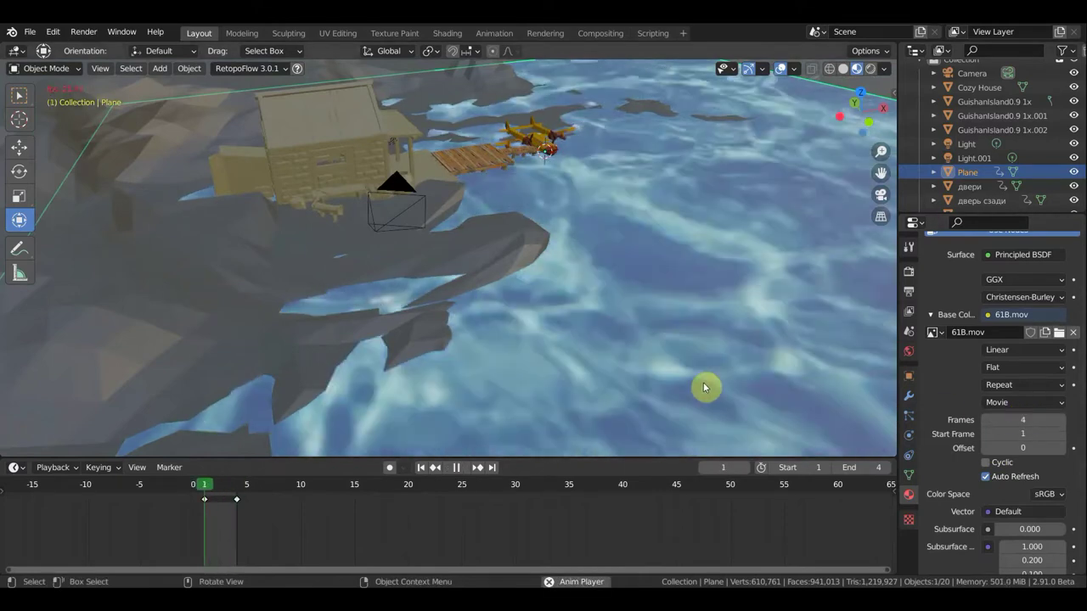
pyautogui.press('Escape')
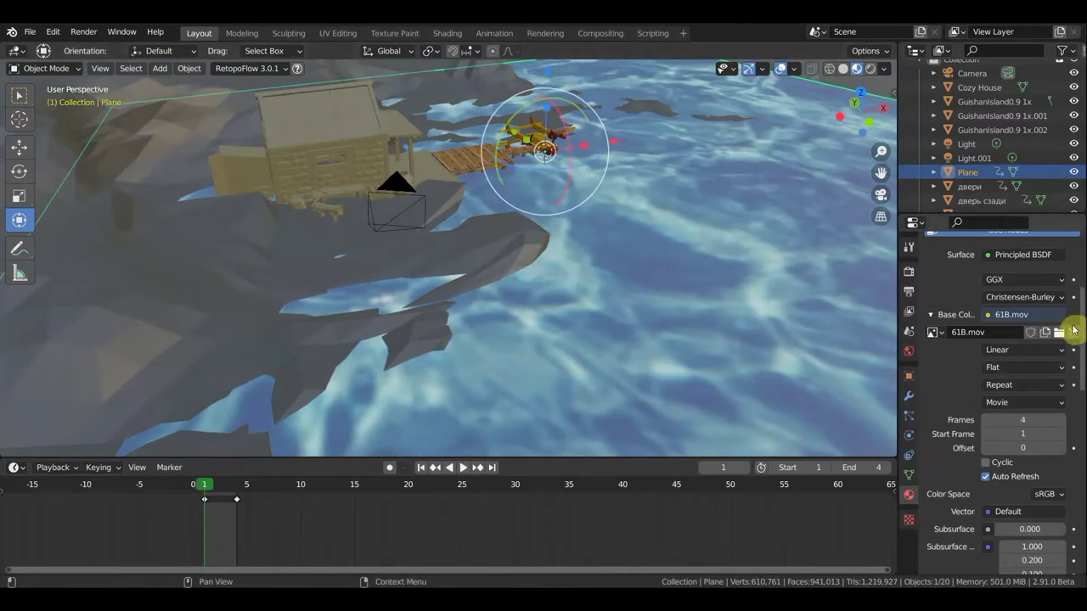
# Step: Swap the water texture's 61B.mov for 96An.mov from the Downloads folder
pyautogui.click(1071, 335)
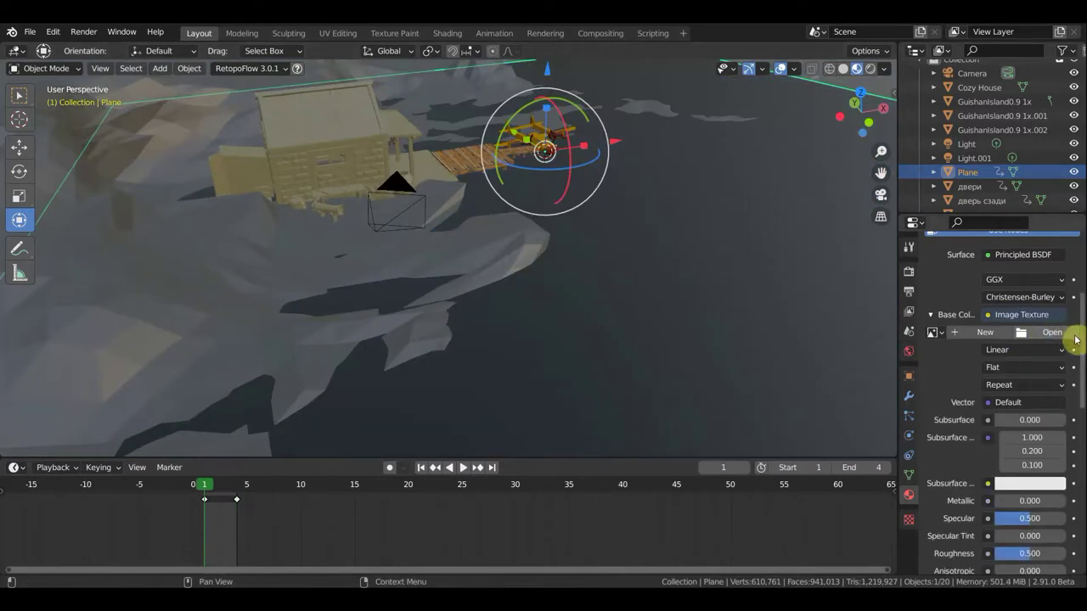
pyautogui.click(1050, 332)
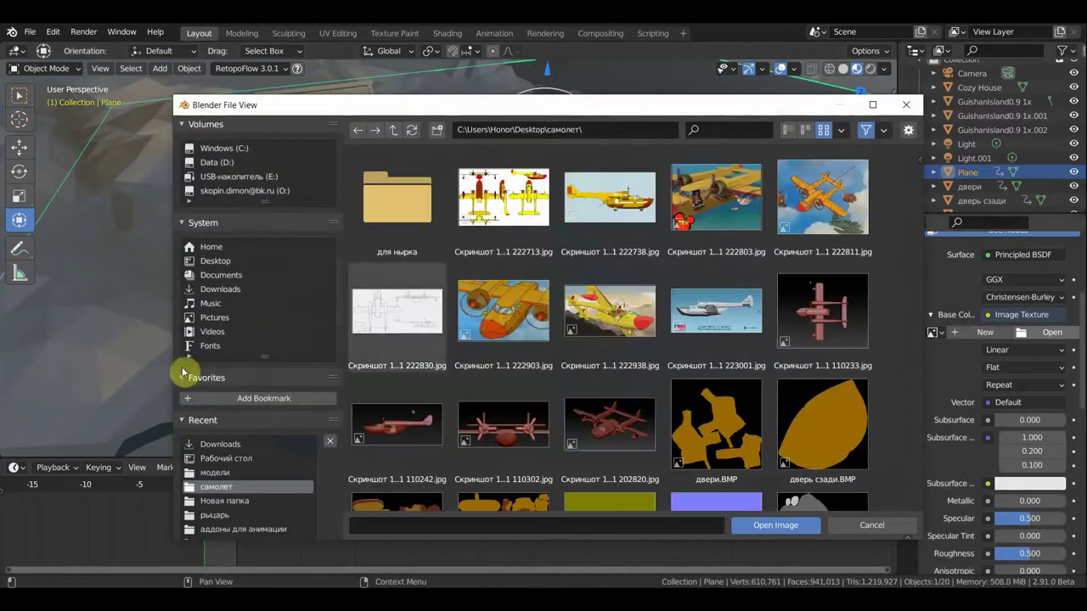
pyautogui.click(218, 289)
pyautogui.click(519, 240)
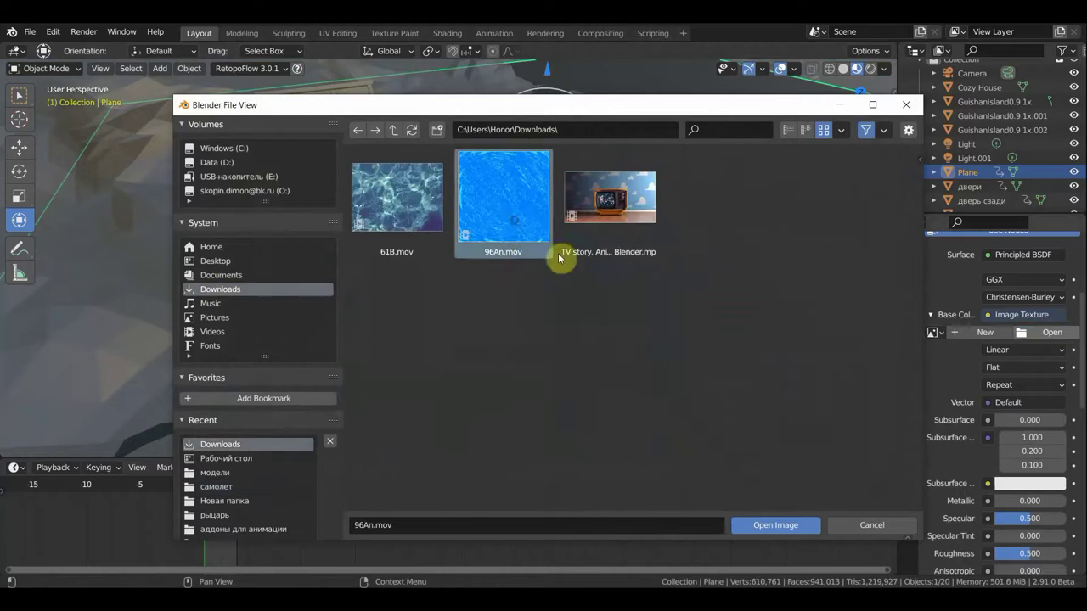
pyautogui.click(775, 524)
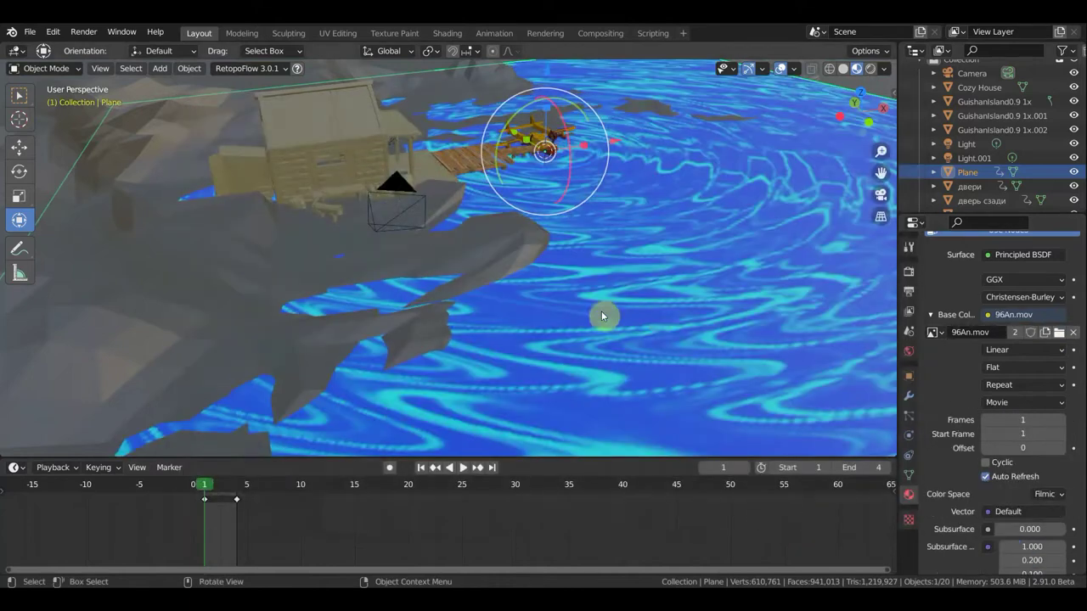
# Step: Set the water movie to 12 frames, the scene end to 12, and move the last keyframe to frame 12
pyautogui.moveTo(730, 321); pyautogui.dragTo(696, 337, button='middle')
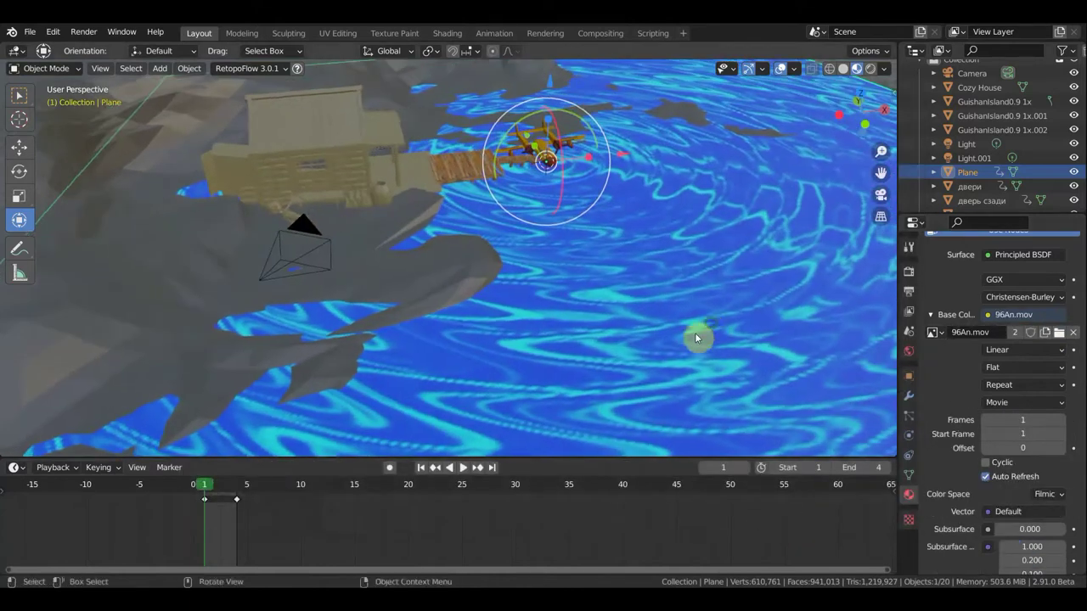
pyautogui.press('Right')
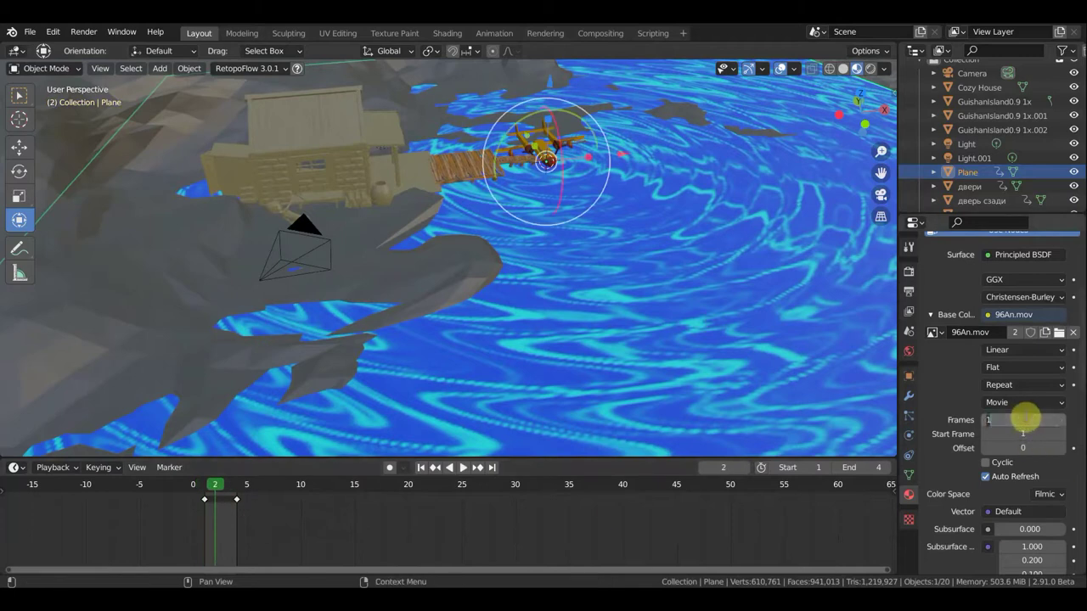
pyautogui.press('Return')
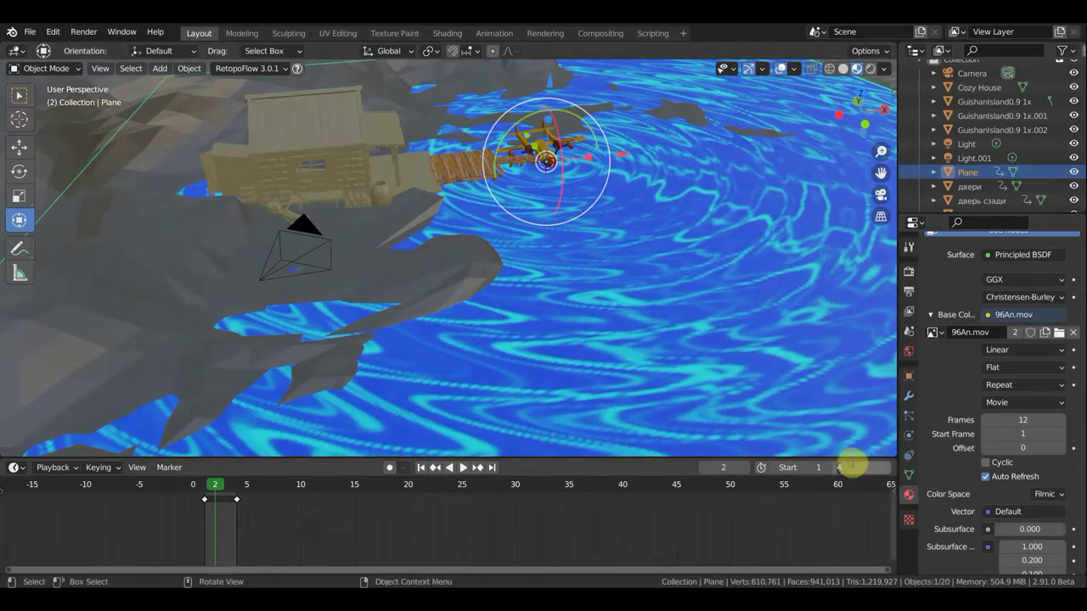
pyautogui.write('12')
pyautogui.press('Return')
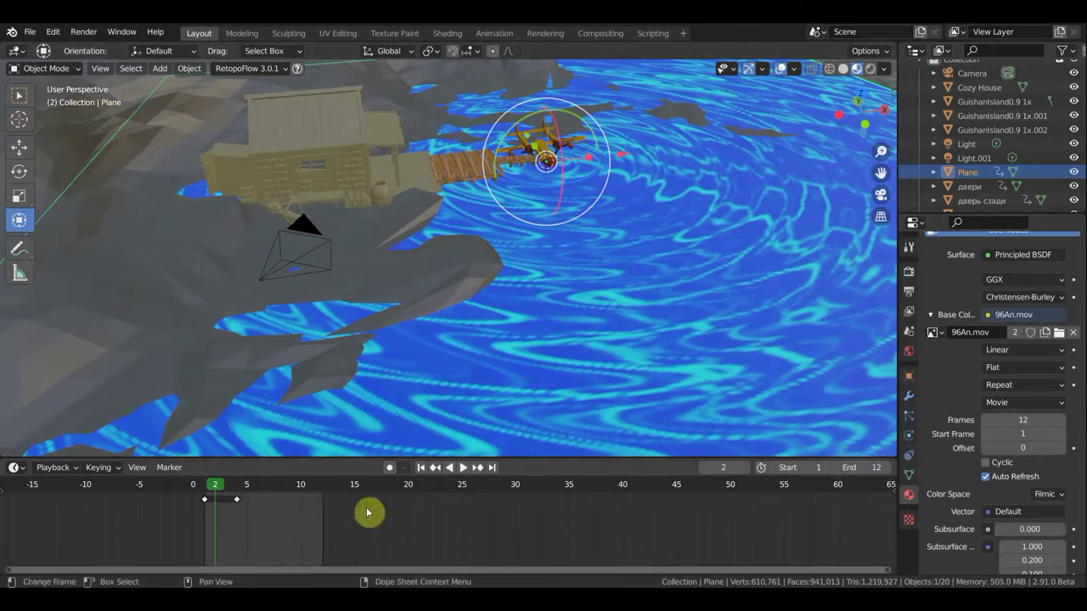
pyautogui.click(226, 498)
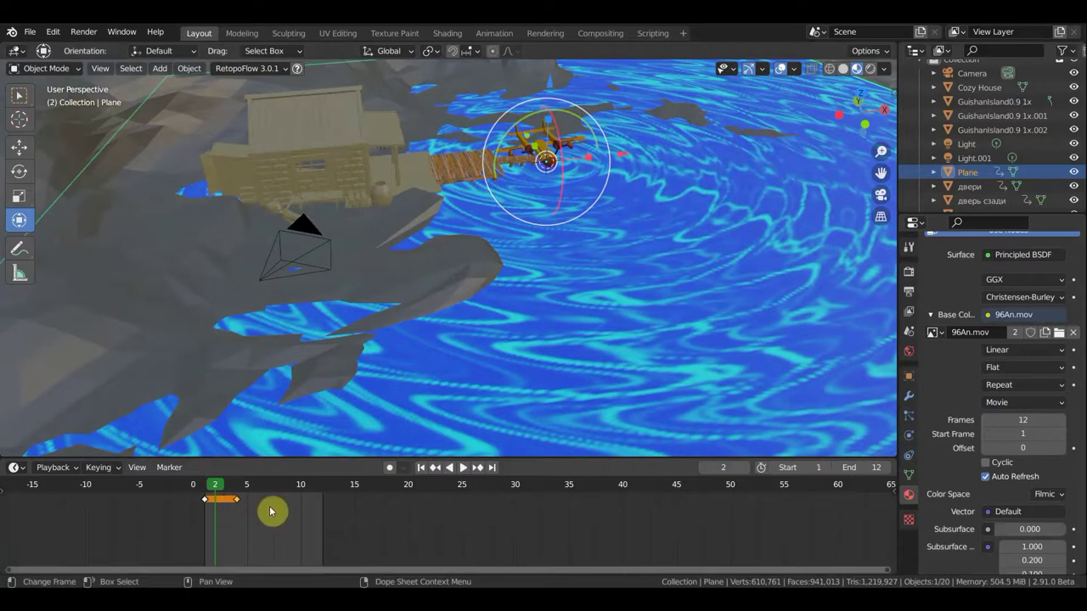
pyautogui.press('g')
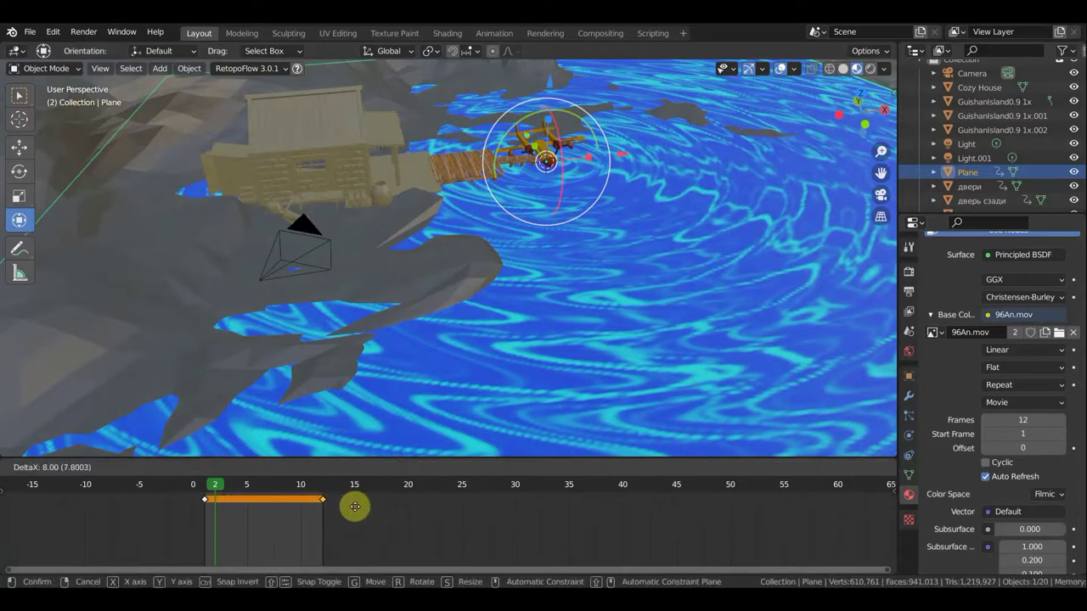
pyautogui.click(355, 507)
# Step: Play the animation and zoom out until the whole water plane is visible
pyautogui.press('space')
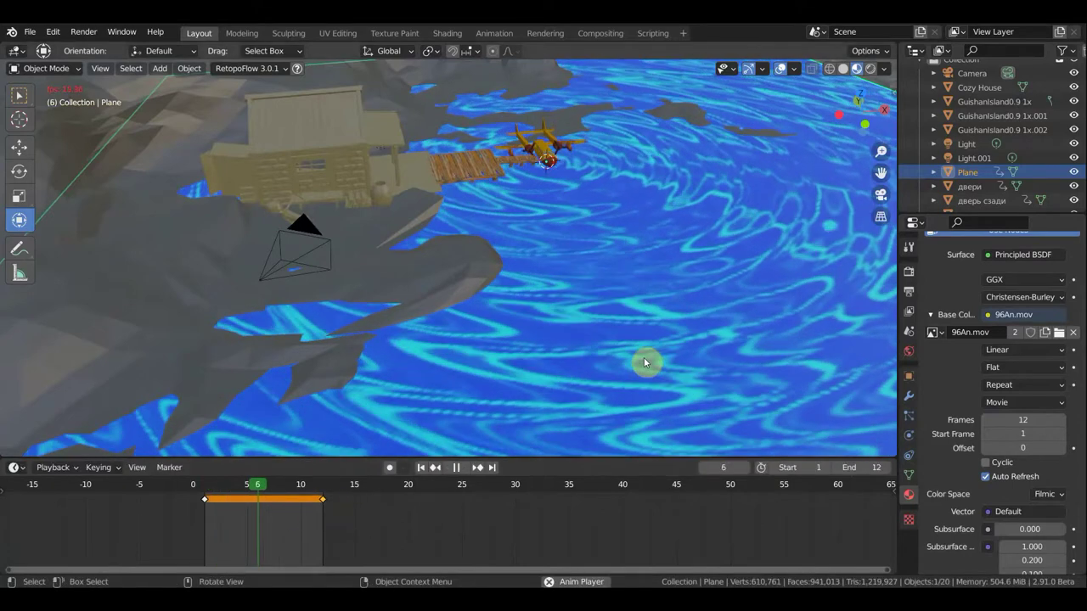
pyautogui.scroll(-2, 685, 297)
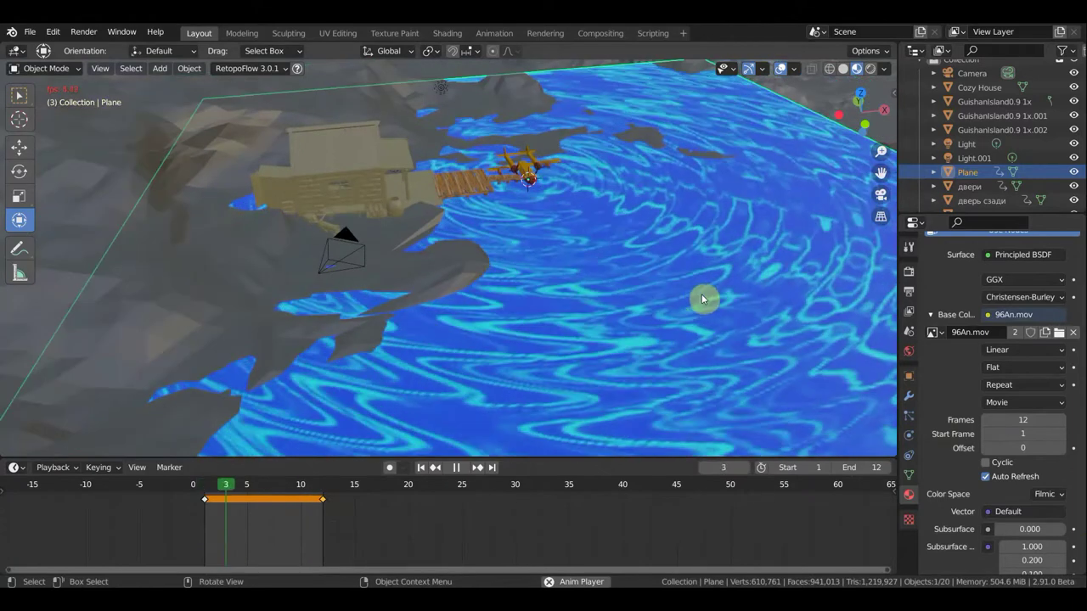
pyautogui.scroll(3, 595, 307)
pyautogui.scroll(2, 558, 307)
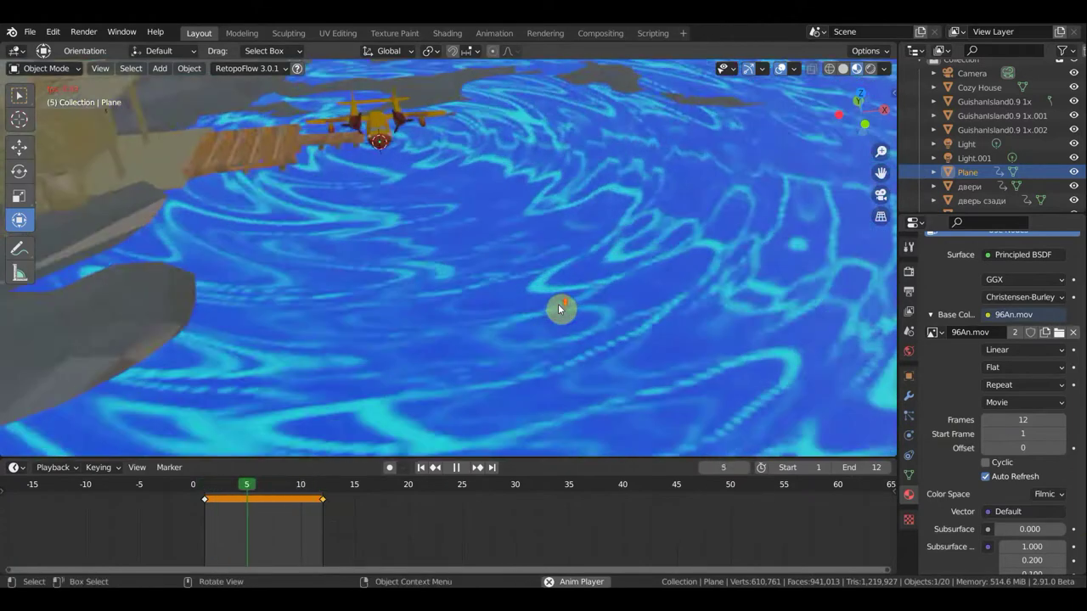
pyautogui.scroll(2, 558, 307)
pyautogui.scroll(-2, 558, 307)
pyautogui.moveTo(616, 319)
pyautogui.keyDown('shift'); pyautogui.mouseDown(button='middle')
pyautogui.moveTo(652, 337)
pyautogui.moveTo(698, 318)
pyautogui.moveTo(645, 321)
pyautogui.mouseUp(button='middle'); pyautogui.keyUp('shift')
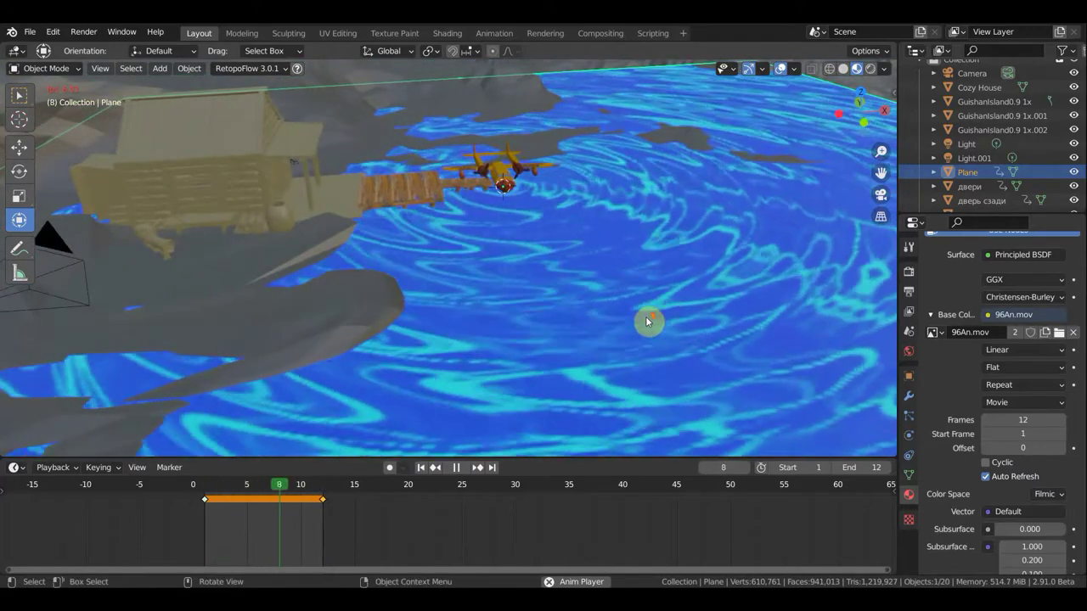
pyautogui.scroll(-3, 645, 315)
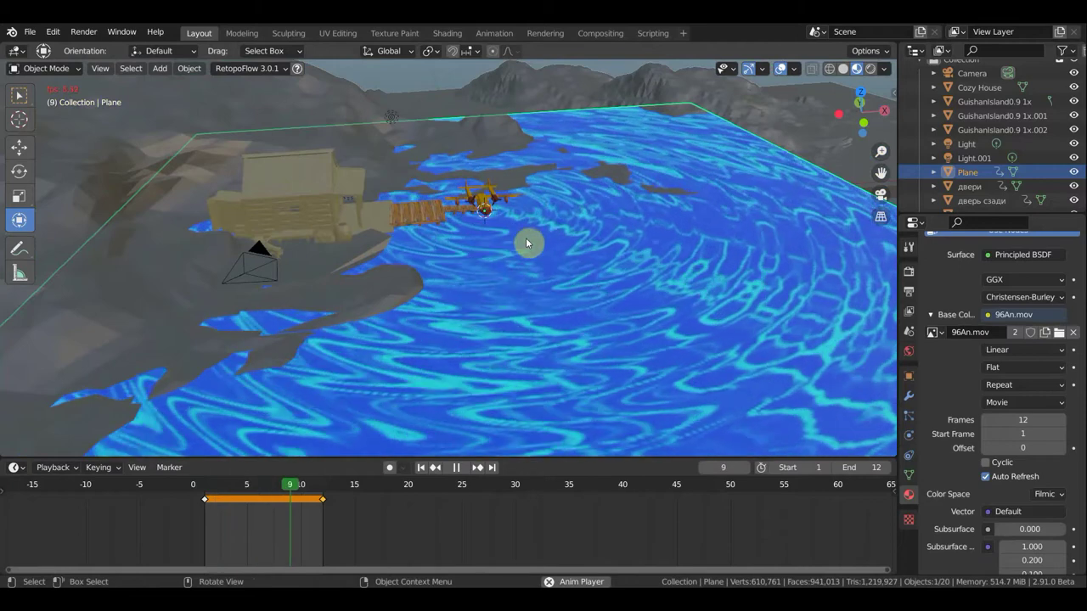
pyautogui.scroll(-3, 516, 243)
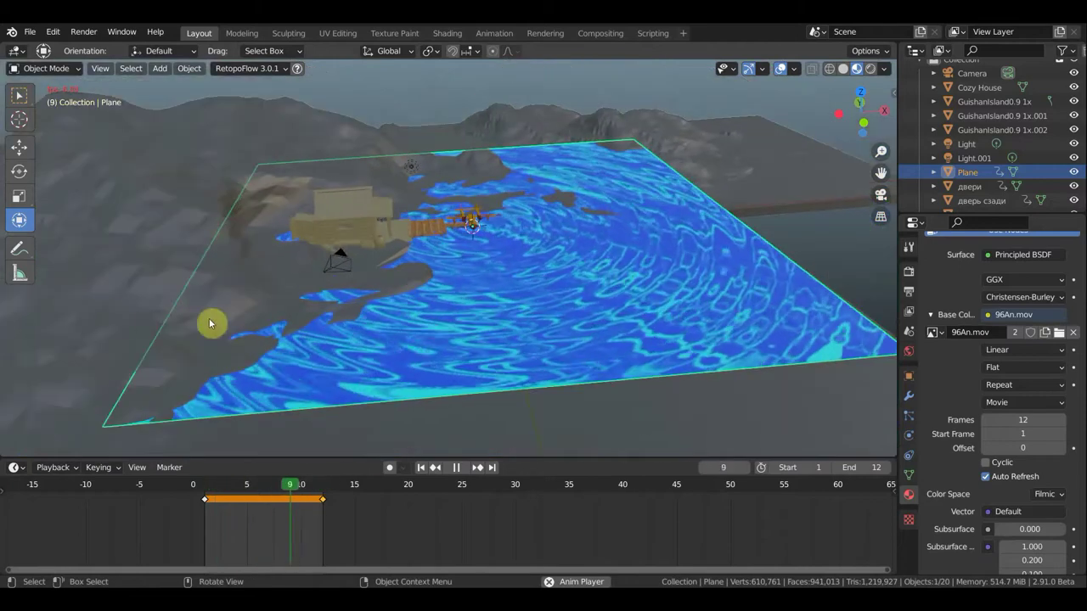
# Step: Stretch the water plane to 1.883 along X and shift it -6.2475 m along X
pyautogui.press('space')
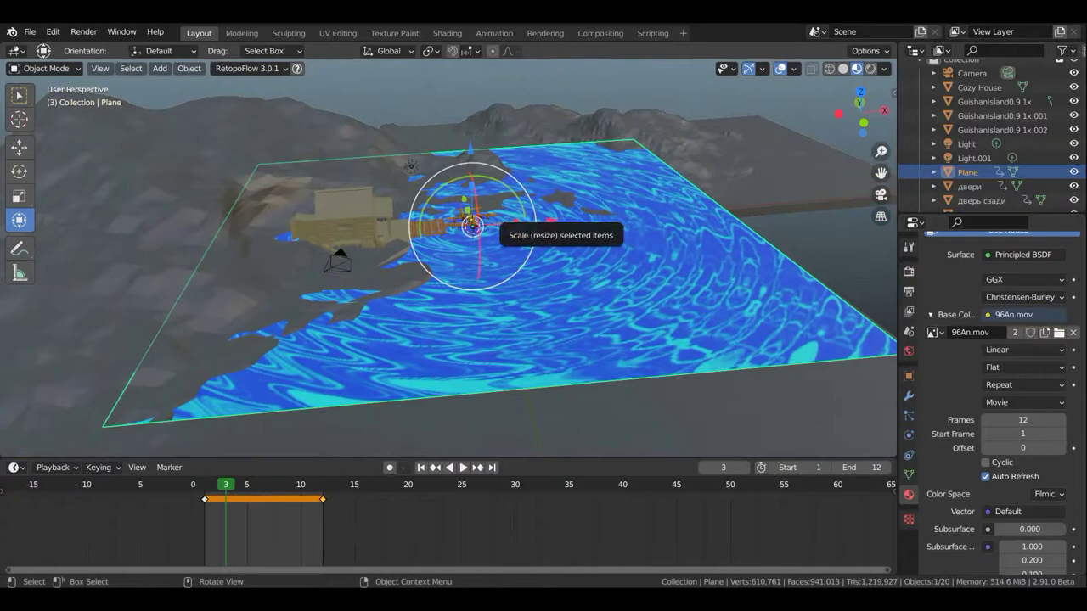
pyautogui.moveTo(515, 222); pyautogui.dragTo(599, 223)
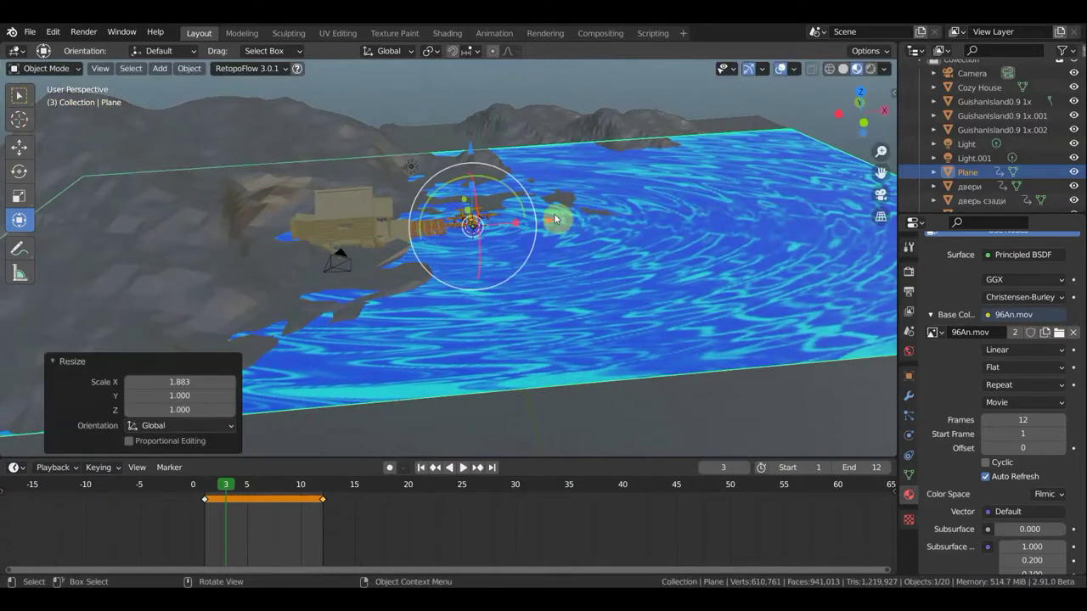
pyautogui.moveTo(516, 218); pyautogui.dragTo(431, 225)
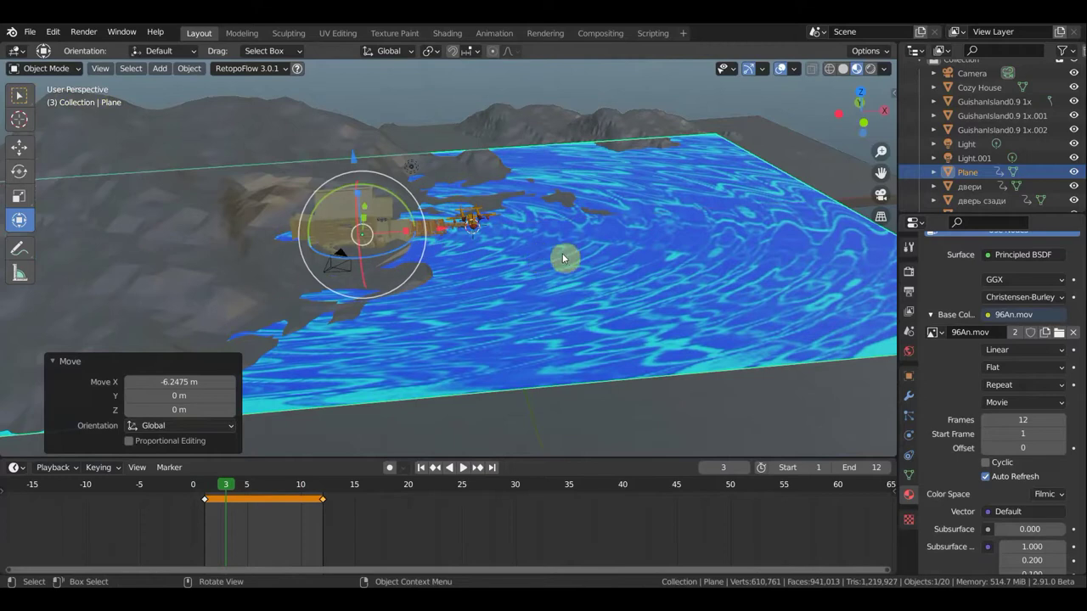
# Step: Play the animation and view it through the scene camera
pyautogui.press('space')
pyautogui.scroll(3, 585, 254)
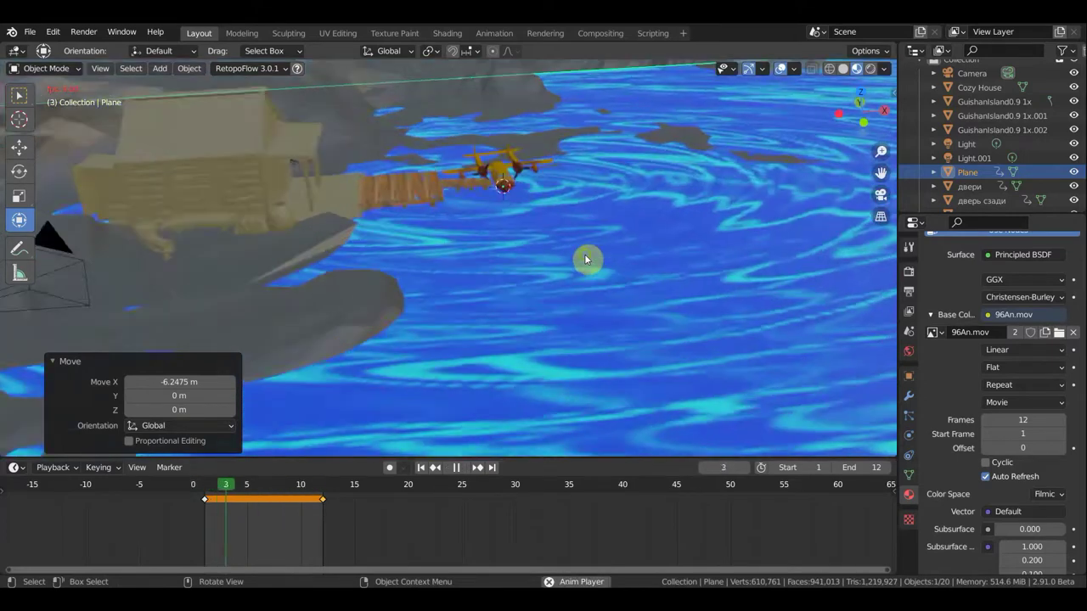
pyautogui.scroll(-1, 611, 254)
pyautogui.press('KP_0')
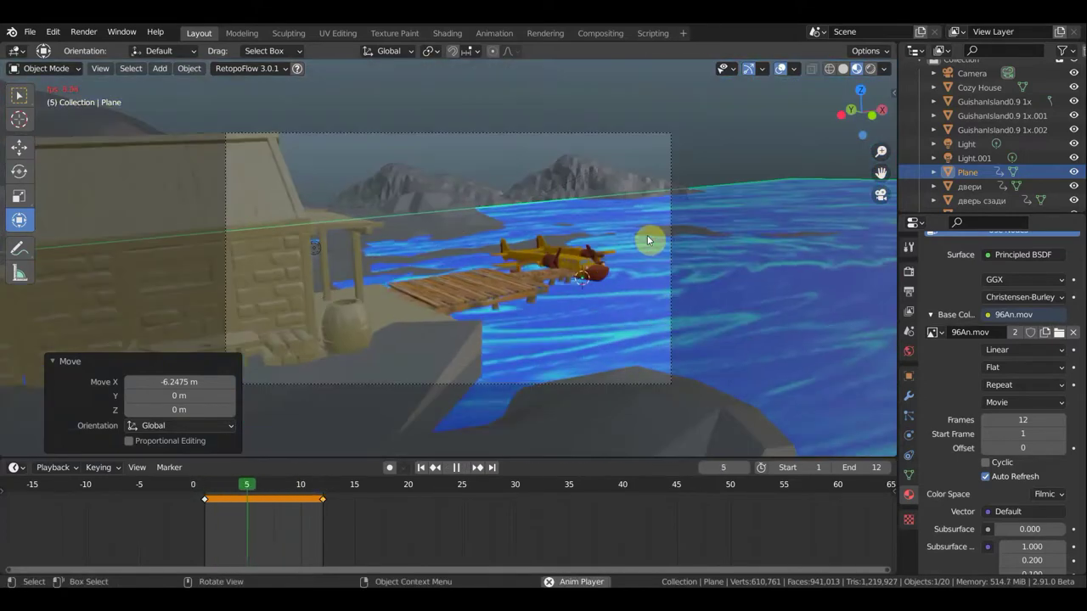
# Step: Orbit around the aircraft between playbacks, then stop and set the current frame to 15
pyautogui.scroll(2, 649, 263)
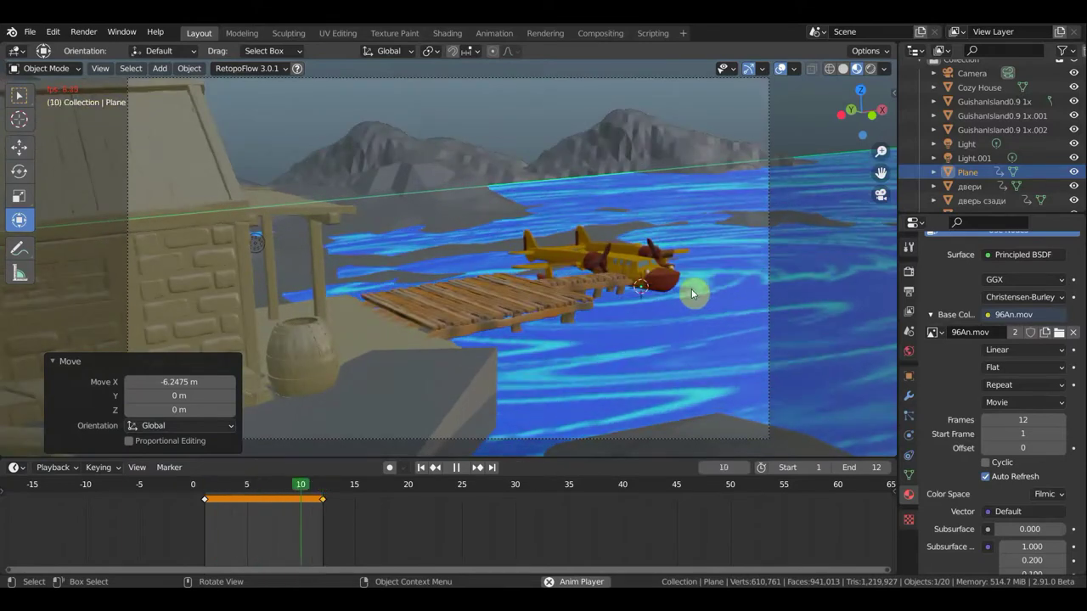
pyautogui.press('space')
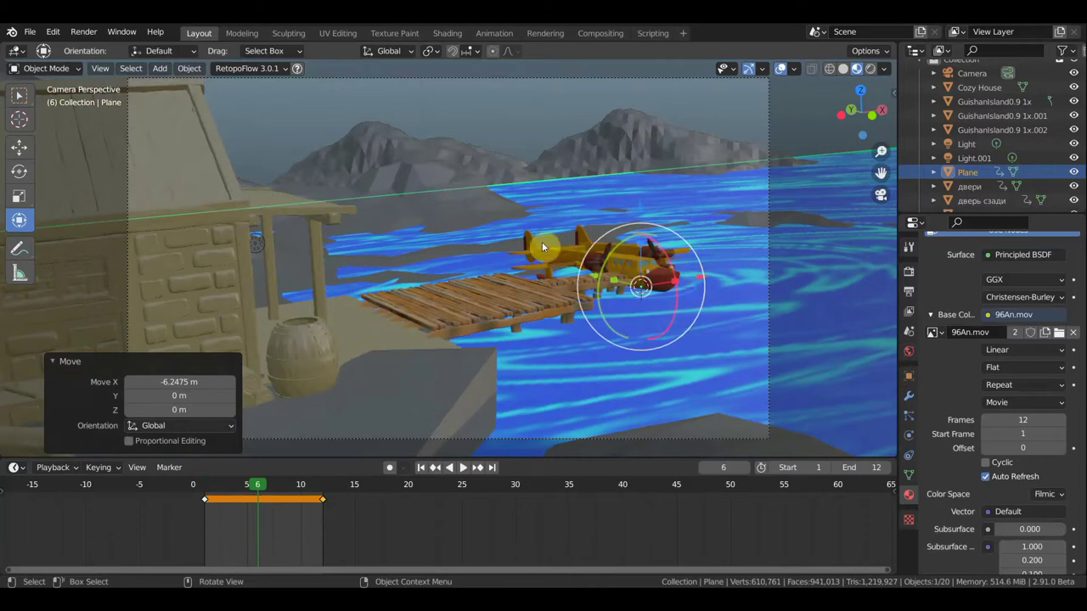
pyautogui.moveTo(523, 247)
pyautogui.mouseDown(button='middle')
pyautogui.moveTo(480, 245)
pyautogui.moveTo(483, 260)
pyautogui.mouseUp(button='middle')
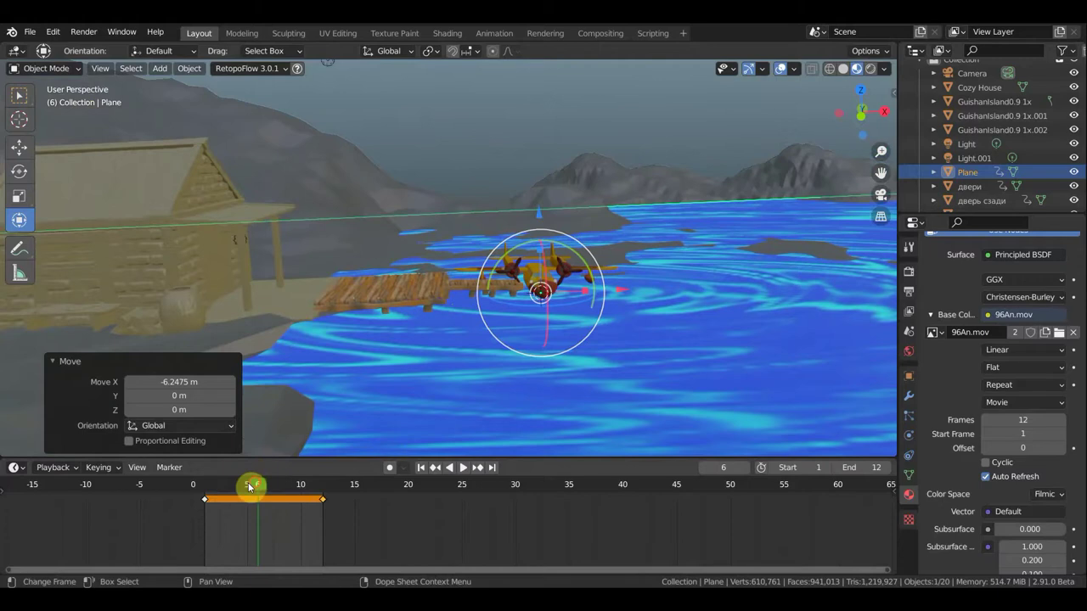
pyautogui.press('space')
pyautogui.moveTo(225, 487)
pyautogui.mouseDown()
pyautogui.moveTo(208, 486)
pyautogui.moveTo(364, 489)
pyautogui.mouseUp()
pyautogui.press('space')
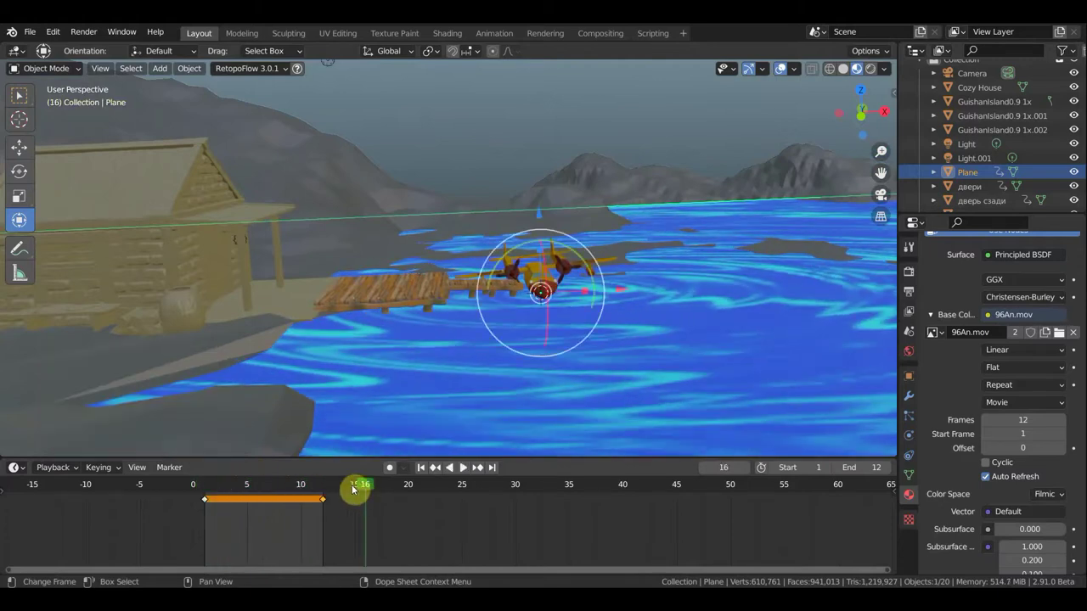
pyautogui.click(353, 489)
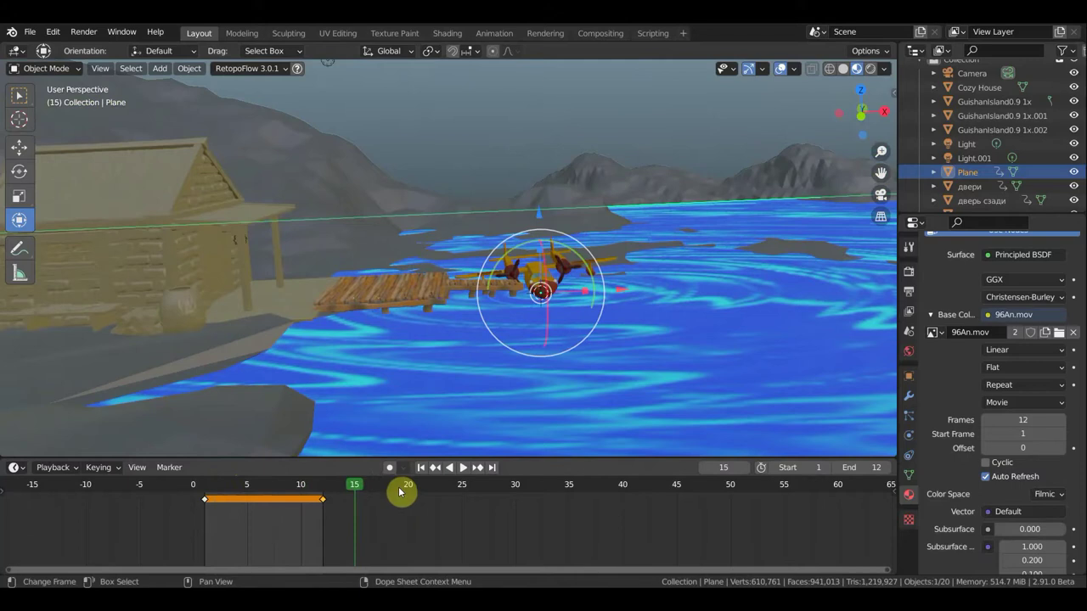
# Step: Set the water movie to 15 frames, the scene end to 15, and move the frame-12 keyframe to 15
pyautogui.click(1023, 421)
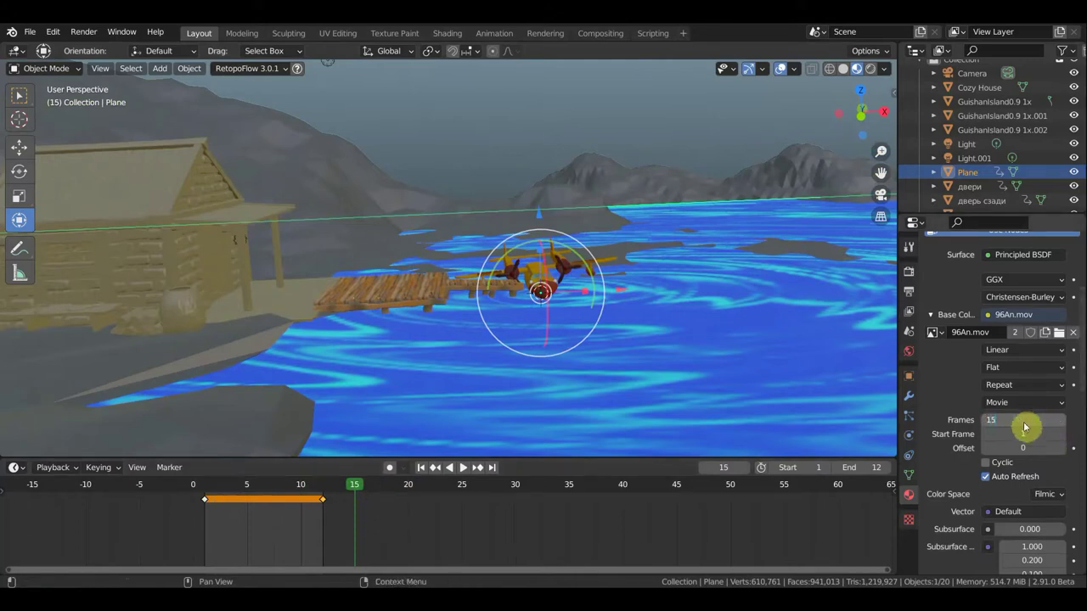
pyautogui.press('Return')
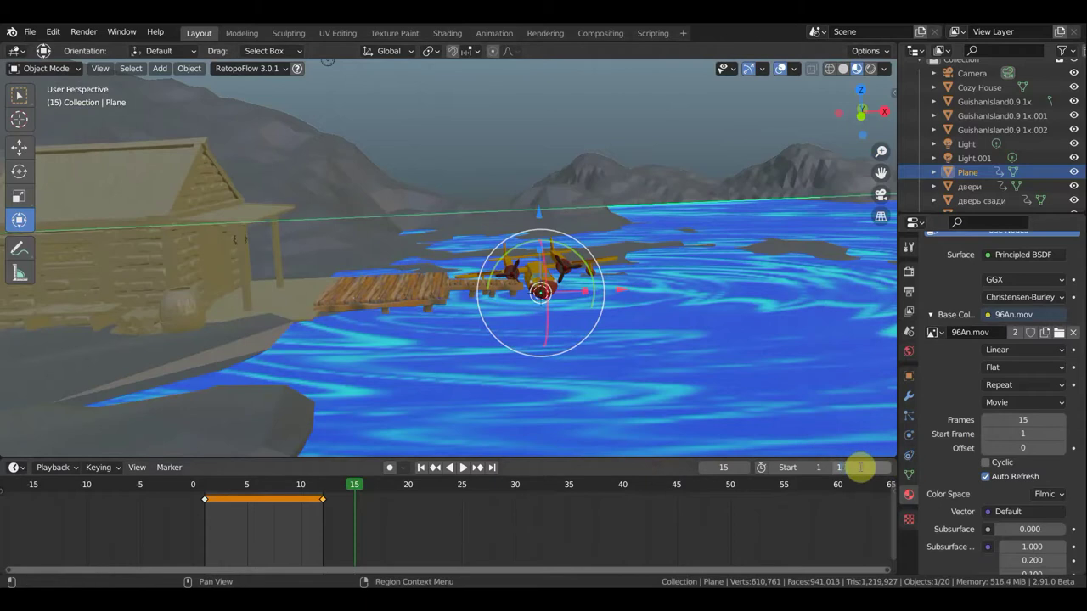
pyautogui.write('5')
pyautogui.press('Return')
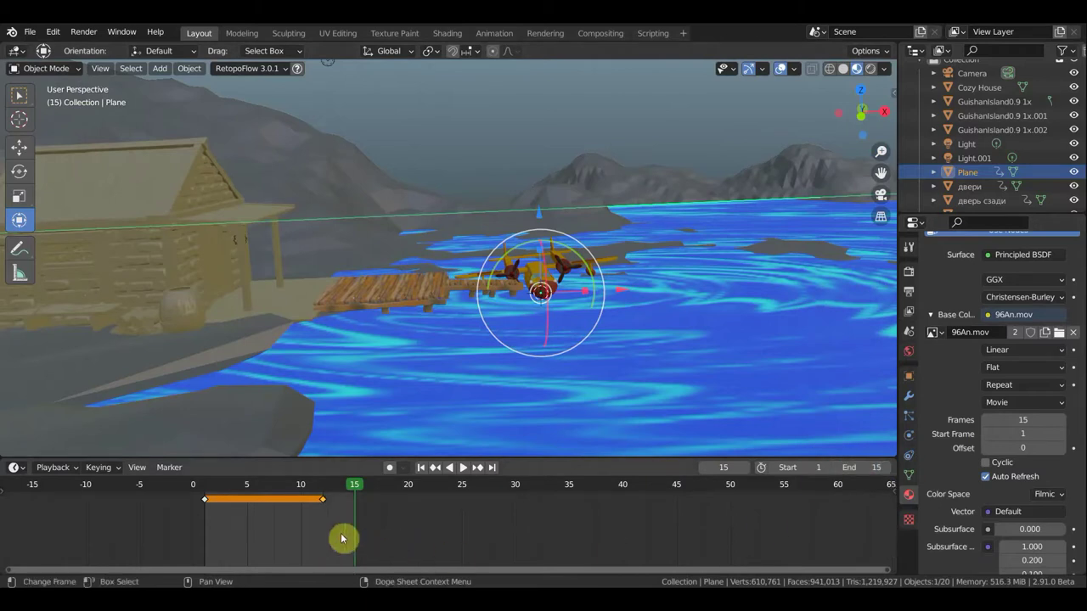
pyautogui.moveTo(339, 533)
pyautogui.mouseDown()
pyautogui.moveTo(311, 490)
pyautogui.moveTo(342, 493)
pyautogui.mouseUp()
pyautogui.press('space')
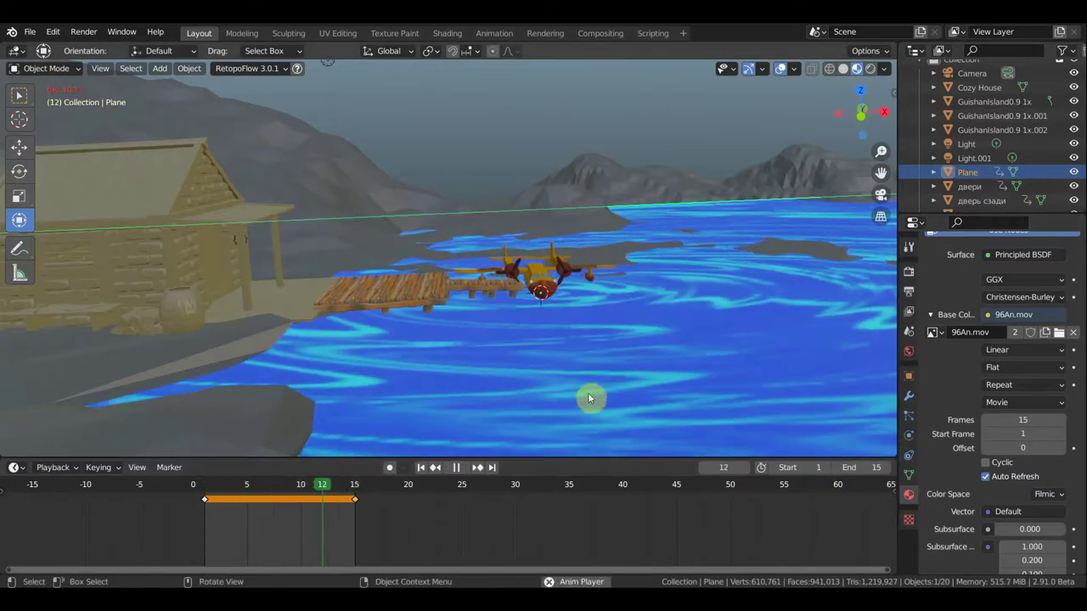
# Step: Set the scene end frame back to 12 and preview the playback, stopping at frame 8
pyautogui.press('space')
pyautogui.moveTo(587, 392)
pyautogui.mouseDown(button='middle')
pyautogui.moveTo(554, 396)
pyautogui.moveTo(588, 393)
pyautogui.moveTo(495, 461)
pyautogui.mouseUp(button='middle')
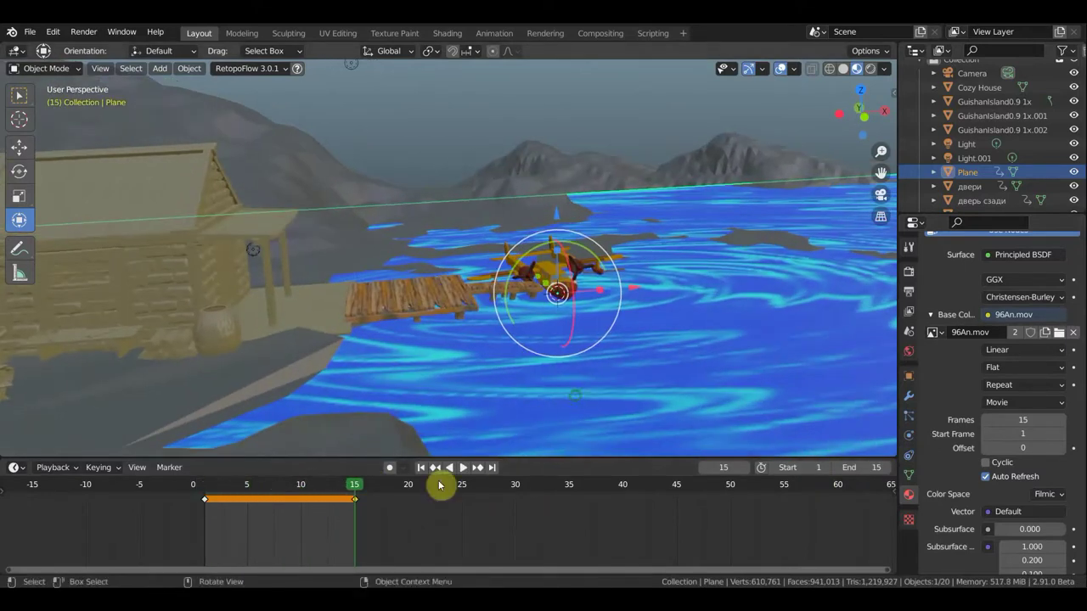
pyautogui.click(323, 492)
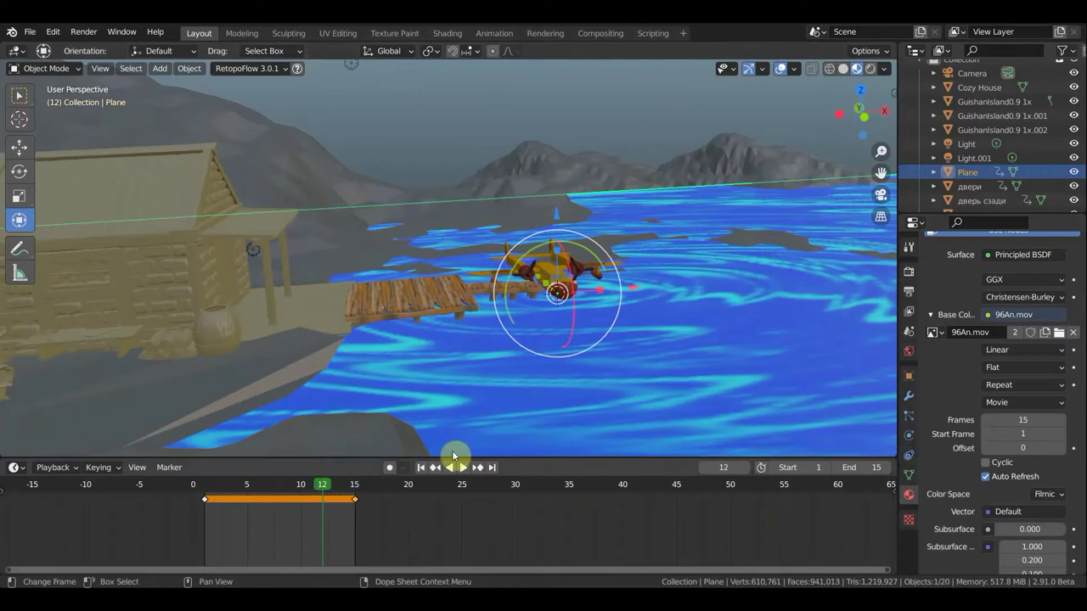
pyautogui.click(855, 465)
pyautogui.write('12')
pyautogui.press('Return')
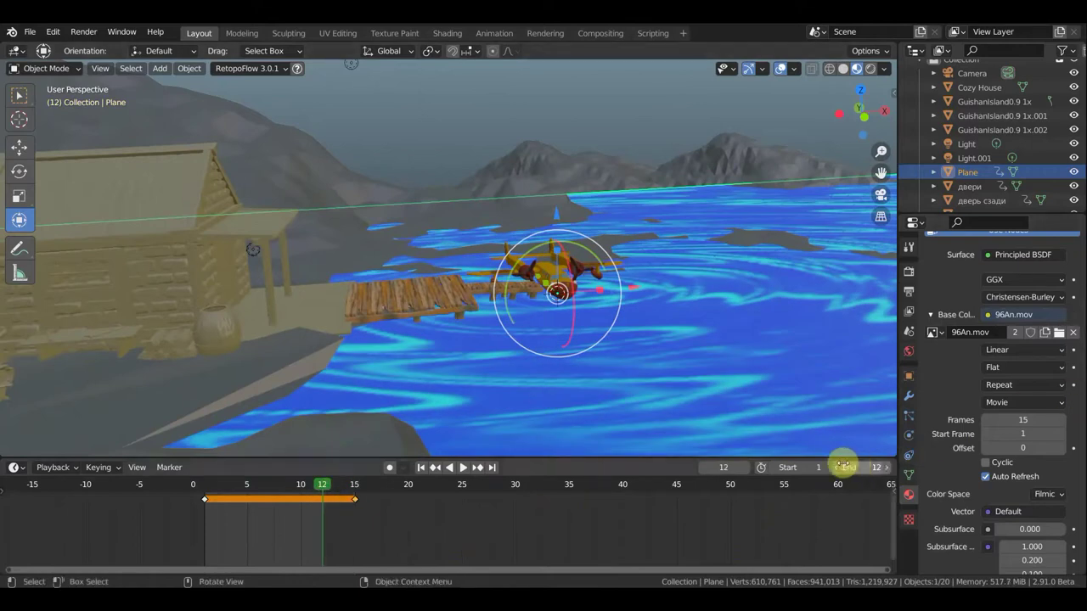
pyautogui.press('space')
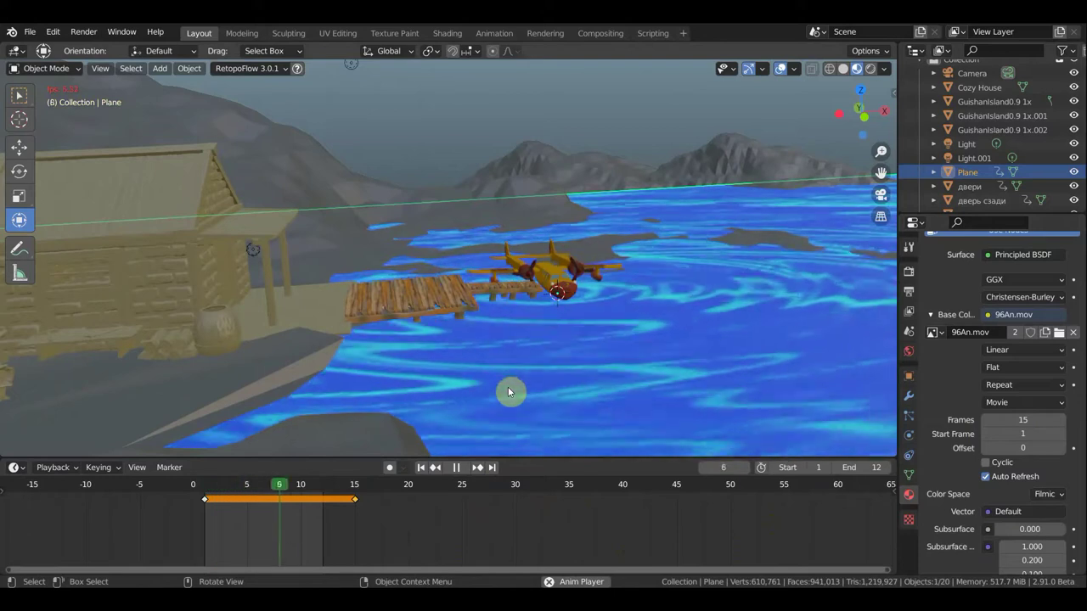
pyautogui.click(615, 382)
pyautogui.moveTo(615, 381)
pyautogui.mouseDown(button='middle')
pyautogui.moveTo(628, 379)
pyautogui.moveTo(604, 379)
pyautogui.mouseUp(button='middle')
pyautogui.press('space')
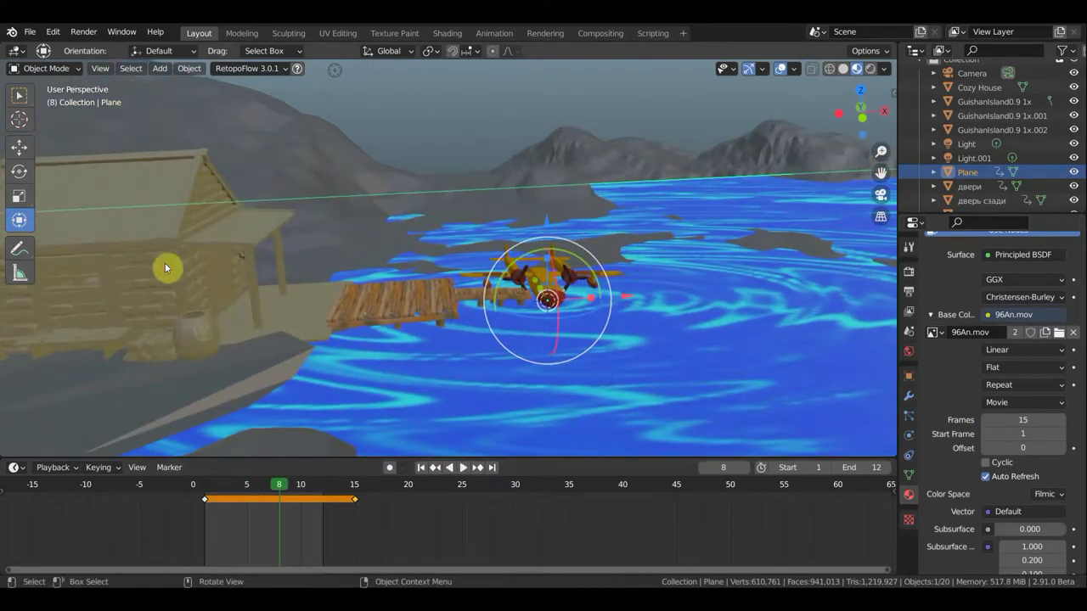
# Step: Hide the Cozy House cabin, the пристань pier and the сваи piles, keeping пропеллер_1 visible
pyautogui.click(340, 245)
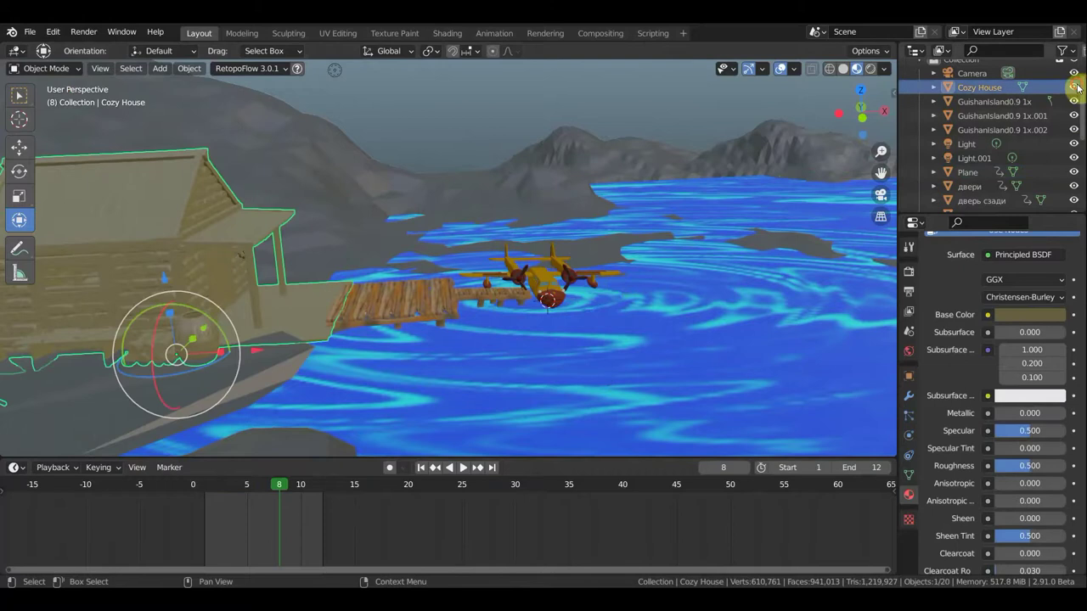
pyautogui.click(1074, 87)
pyautogui.click(418, 308)
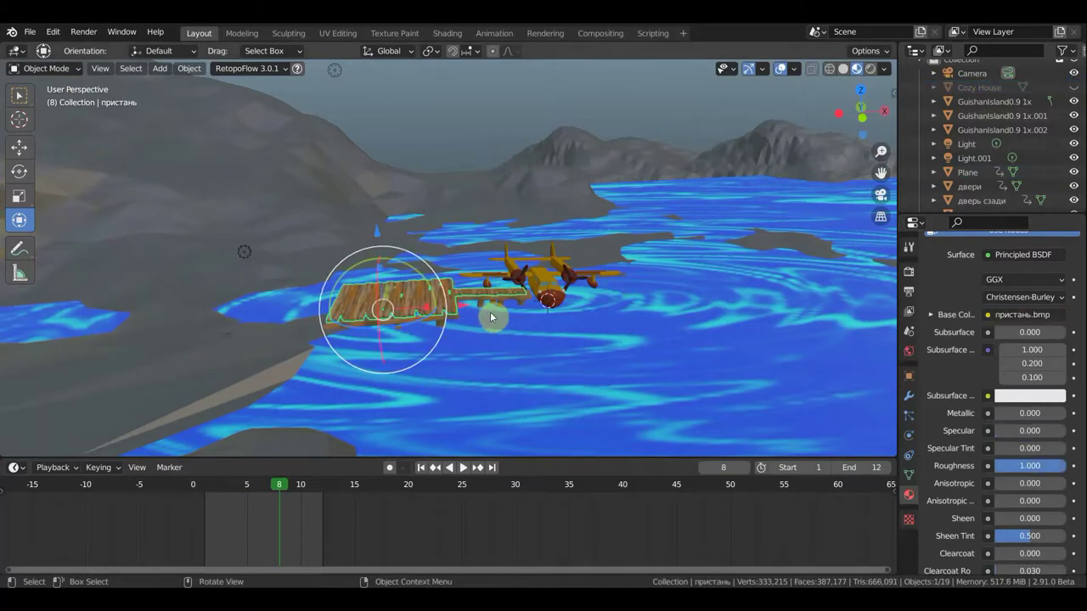
pyautogui.keyDown('shift'); pyautogui.click(503, 301); pyautogui.keyUp('shift')
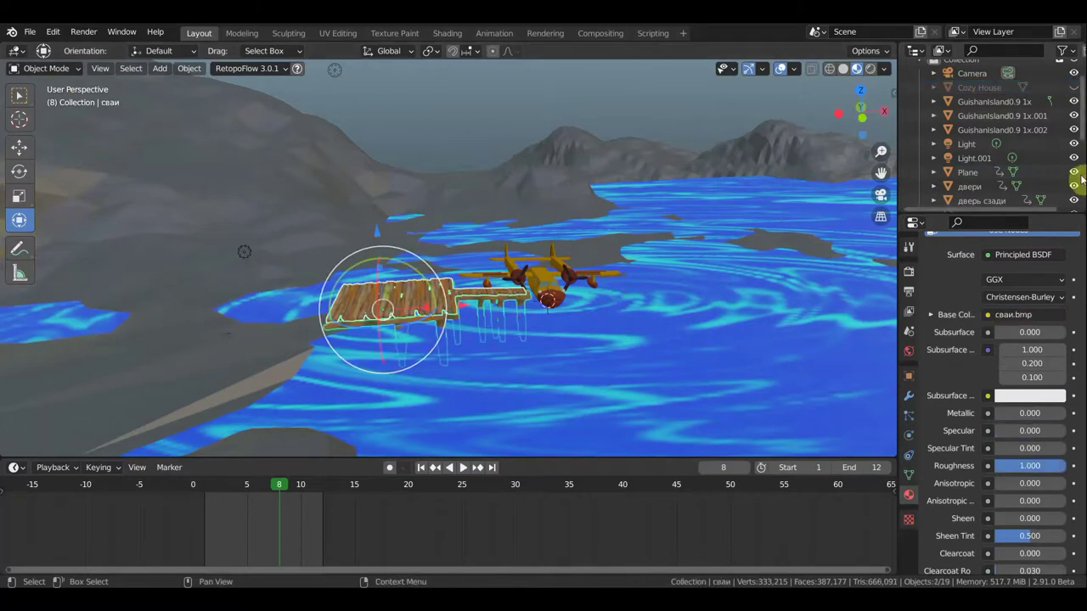
pyautogui.scroll(-2, 1071, 141)
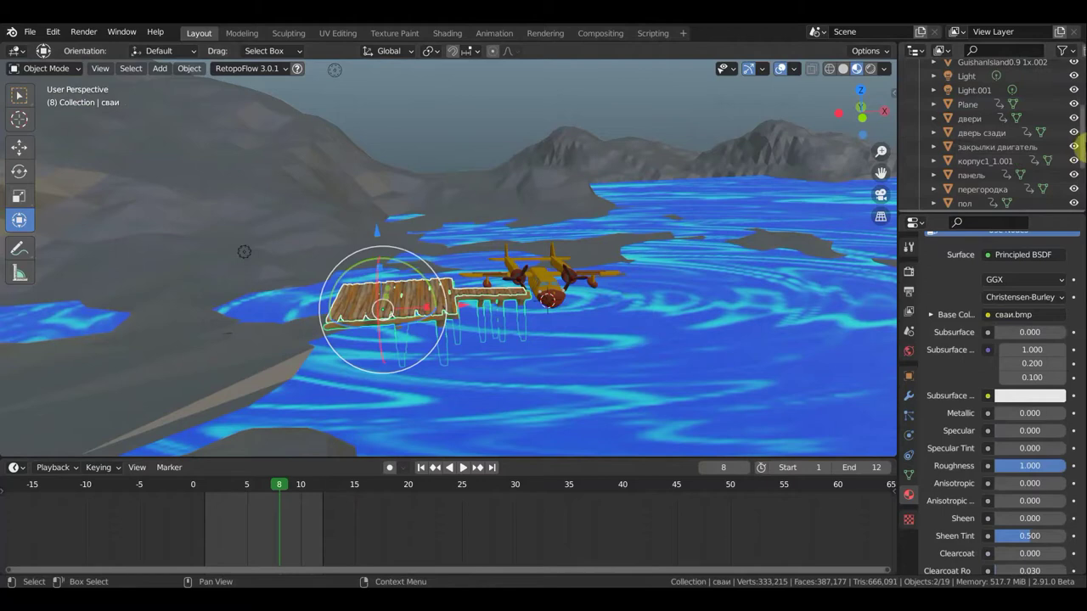
pyautogui.scroll(-2, 1049, 153)
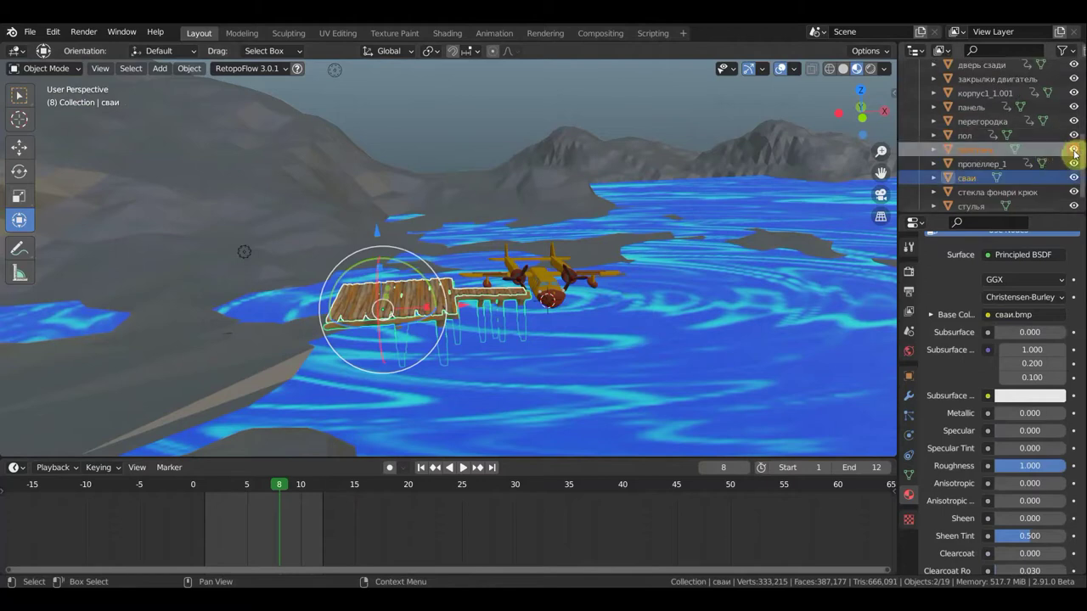
pyautogui.click(1074, 149)
pyautogui.click(1074, 164)
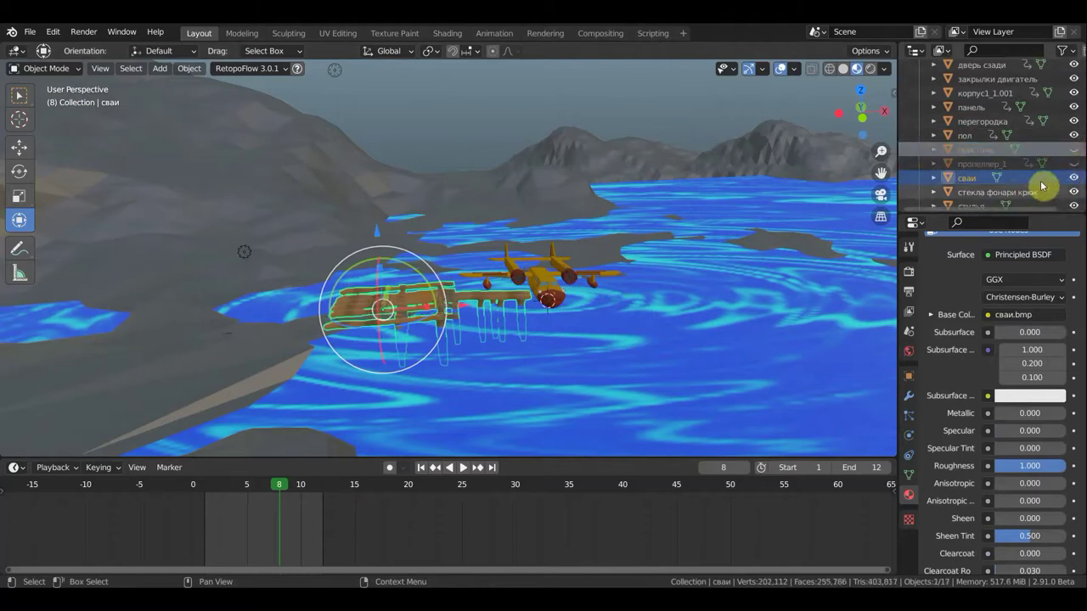
pyautogui.click(1074, 164)
pyautogui.click(1074, 178)
# Step: Hide GuishanIsland0.9 1x, 1x.001, 1x.002 and the water Plane
pyautogui.moveTo(214, 342); pyautogui.dragTo(240, 342, button='middle')
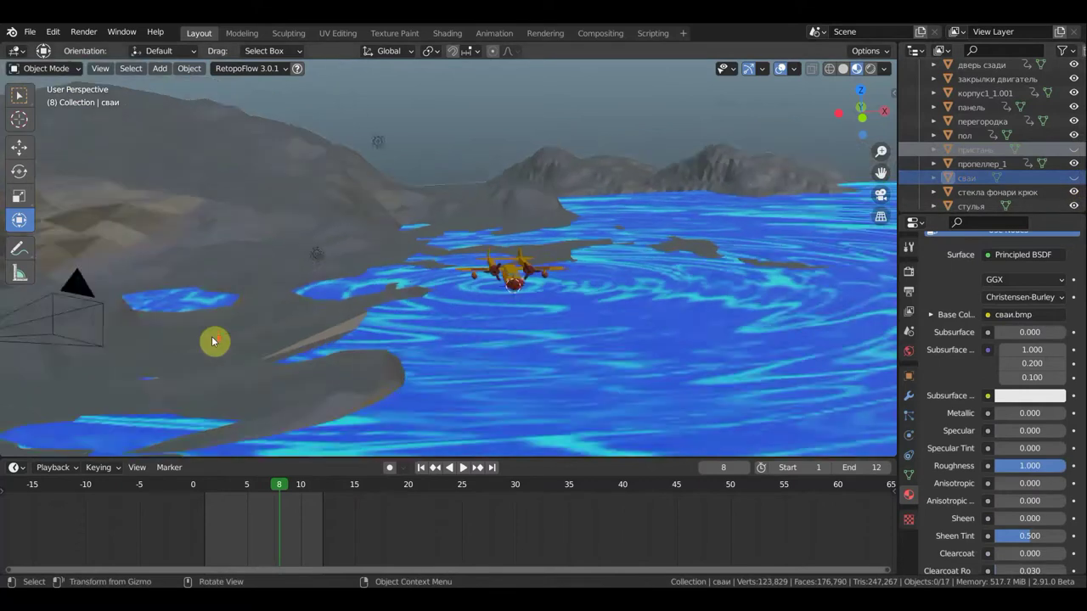
pyautogui.click(287, 336)
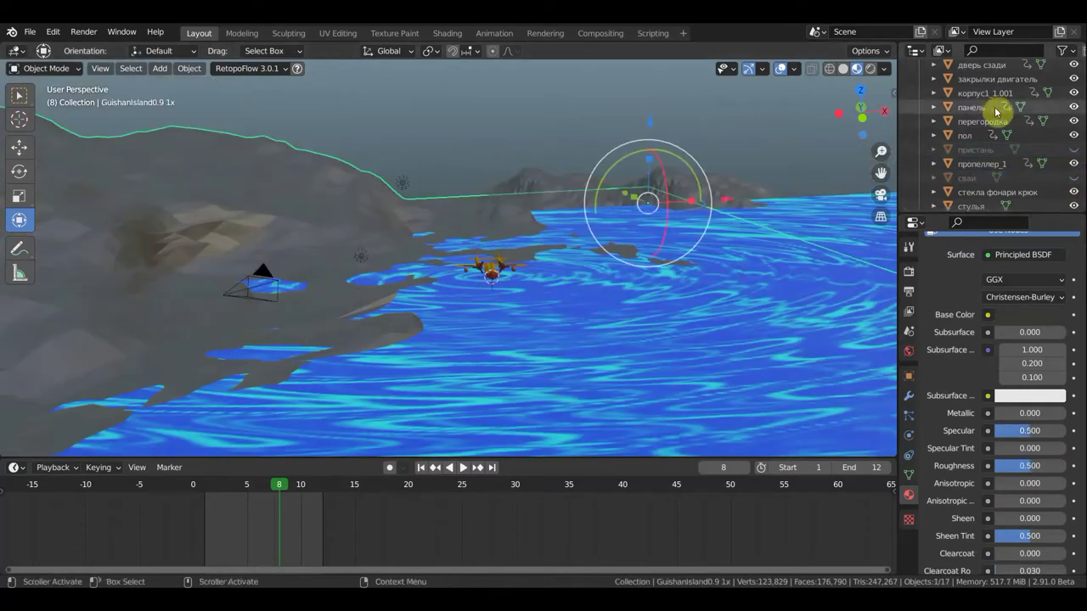
pyautogui.scroll(-1, 1015, 170)
pyautogui.scroll(2, 1015, 170)
pyautogui.scroll(3, 1019, 166)
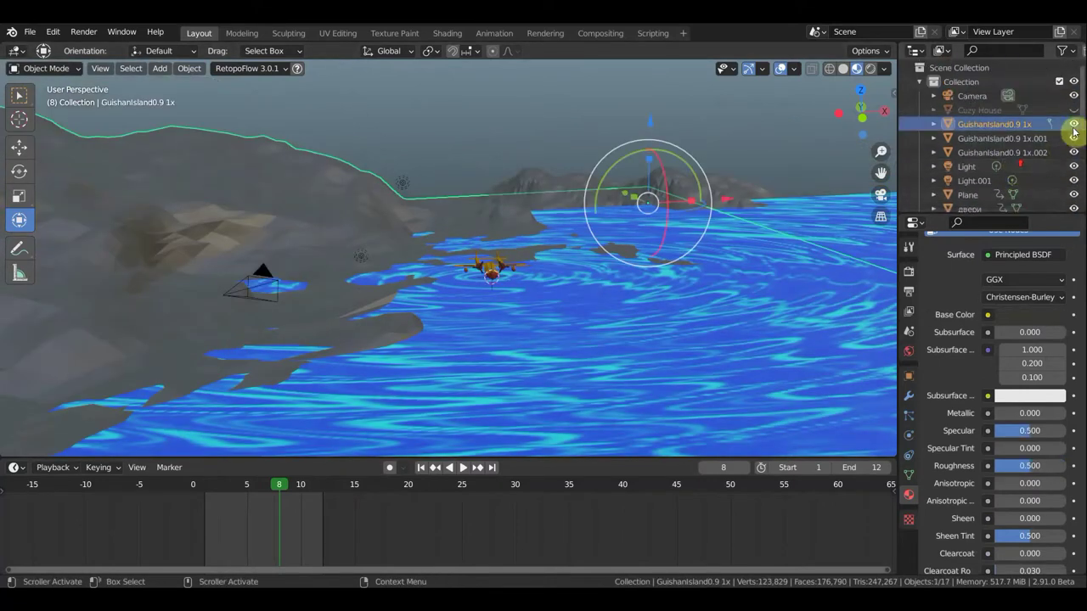
pyautogui.click(1074, 125)
pyautogui.click(1074, 138)
pyautogui.click(1074, 153)
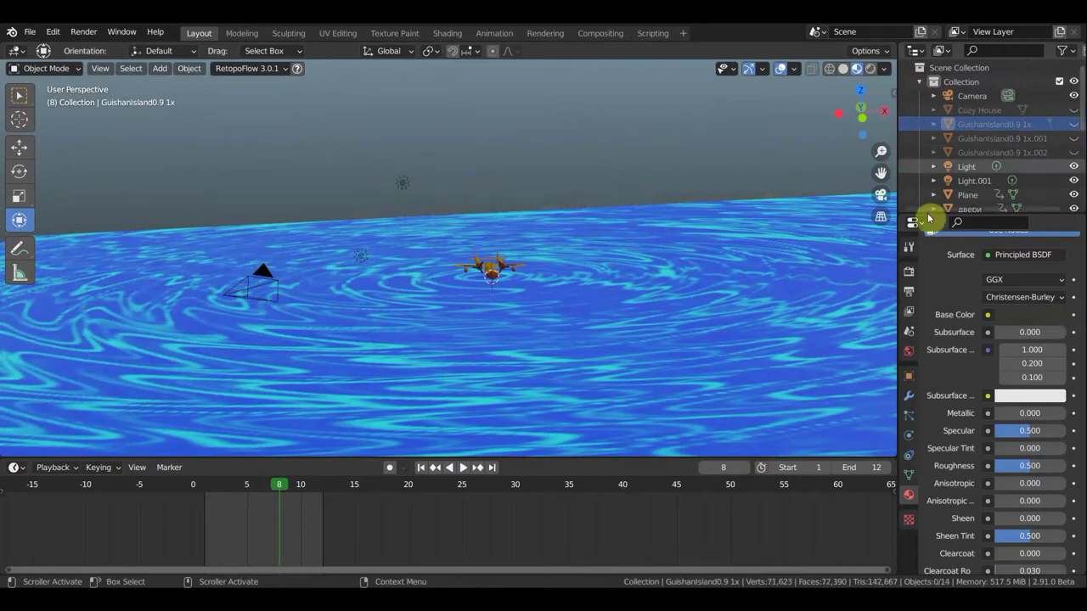
pyautogui.scroll(3, 611, 304)
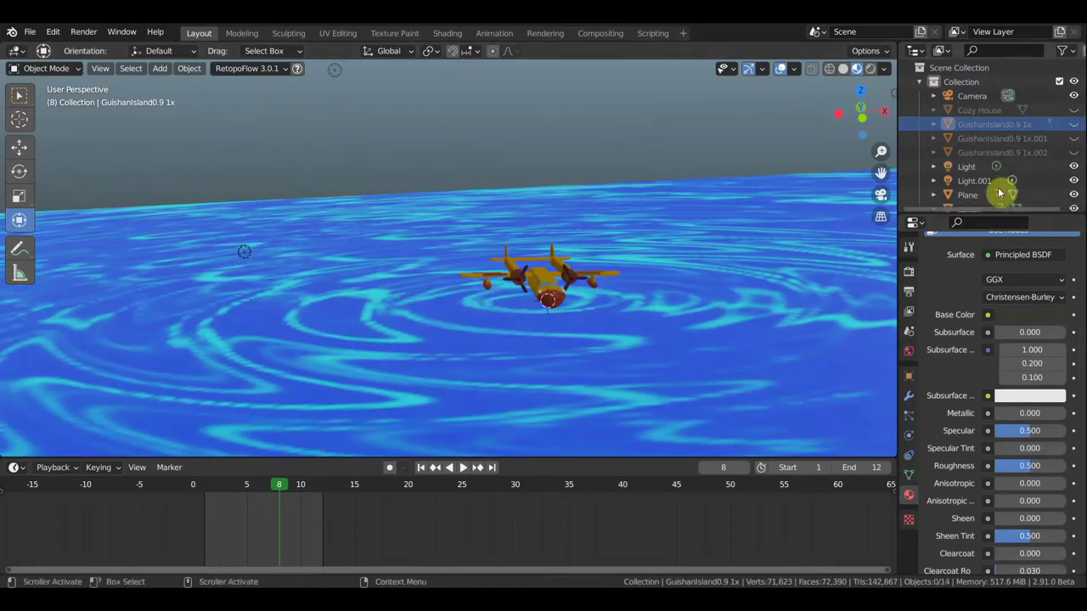
pyautogui.click(1073, 195)
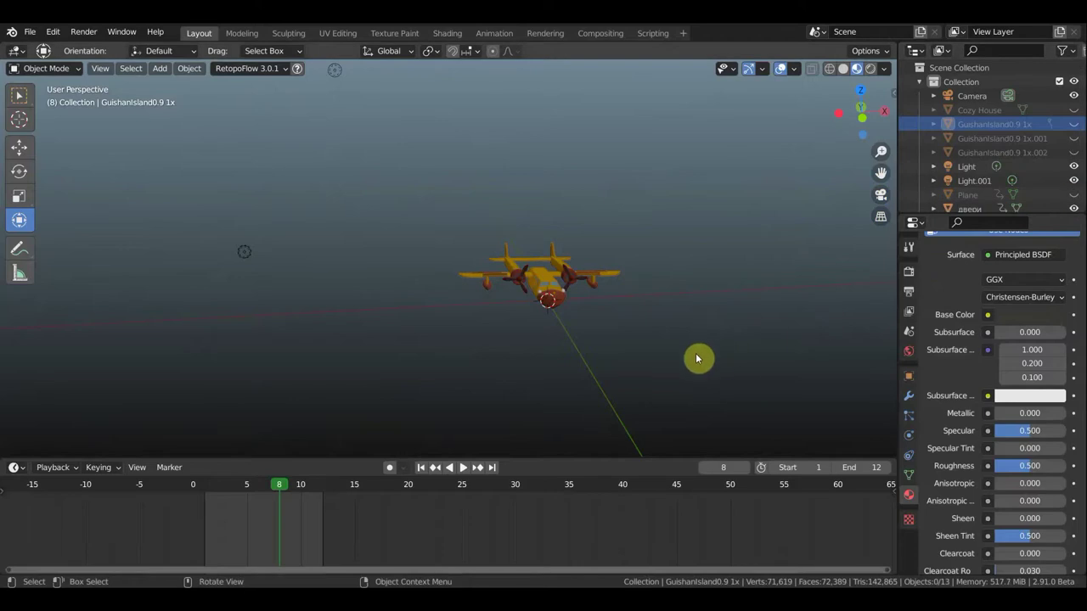
# Step: Select the airplane, unhide the island and water, and view it from the right and front
pyautogui.moveTo(666, 362); pyautogui.dragTo(424, 226)
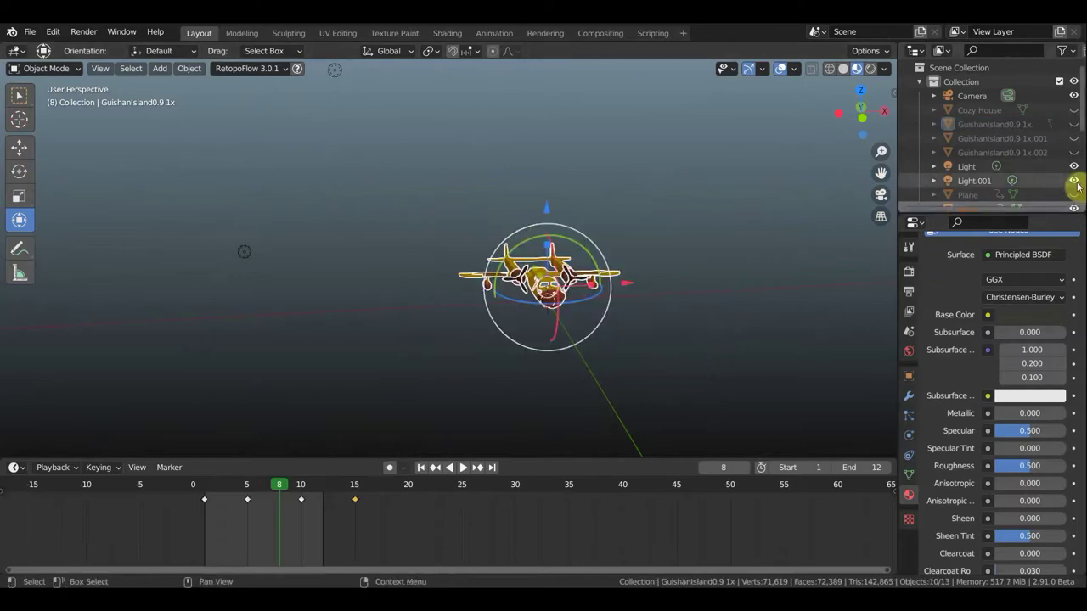
pyautogui.moveTo(1074, 196)
pyautogui.mouseDown()
pyautogui.moveTo(1075, 129)
pyautogui.moveTo(999, 249)
pyautogui.mouseUp()
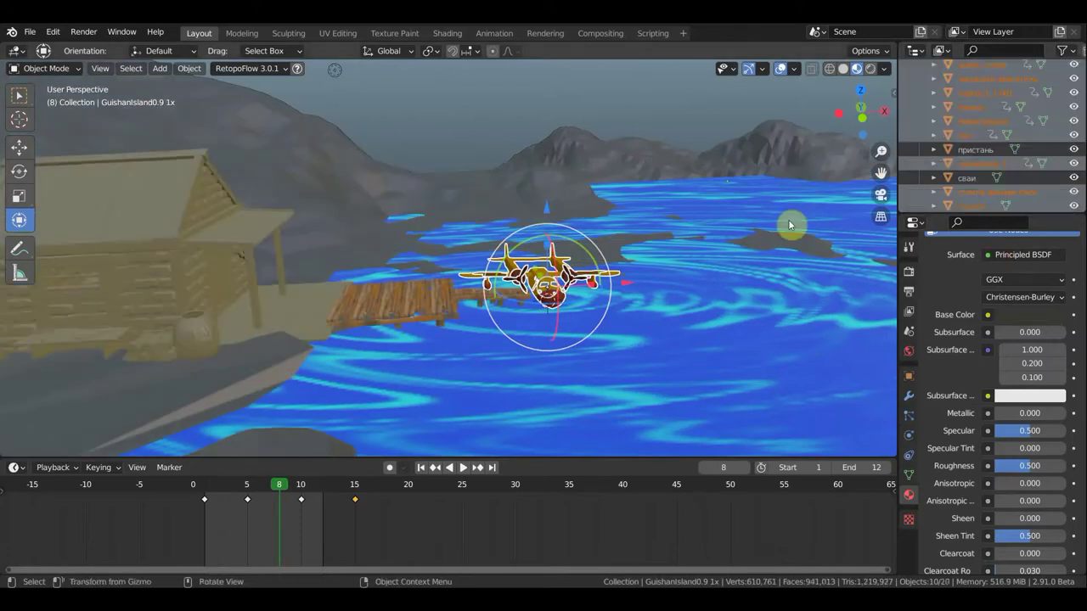
pyautogui.scroll(2, 739, 256)
pyautogui.scroll(2, 742, 252)
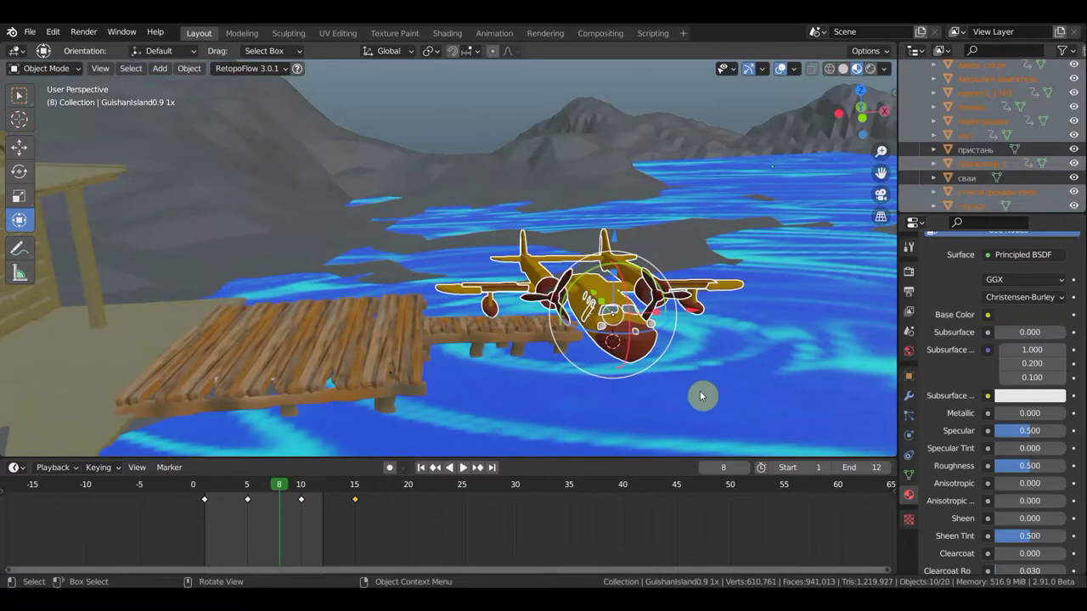
pyautogui.press('KP_3')
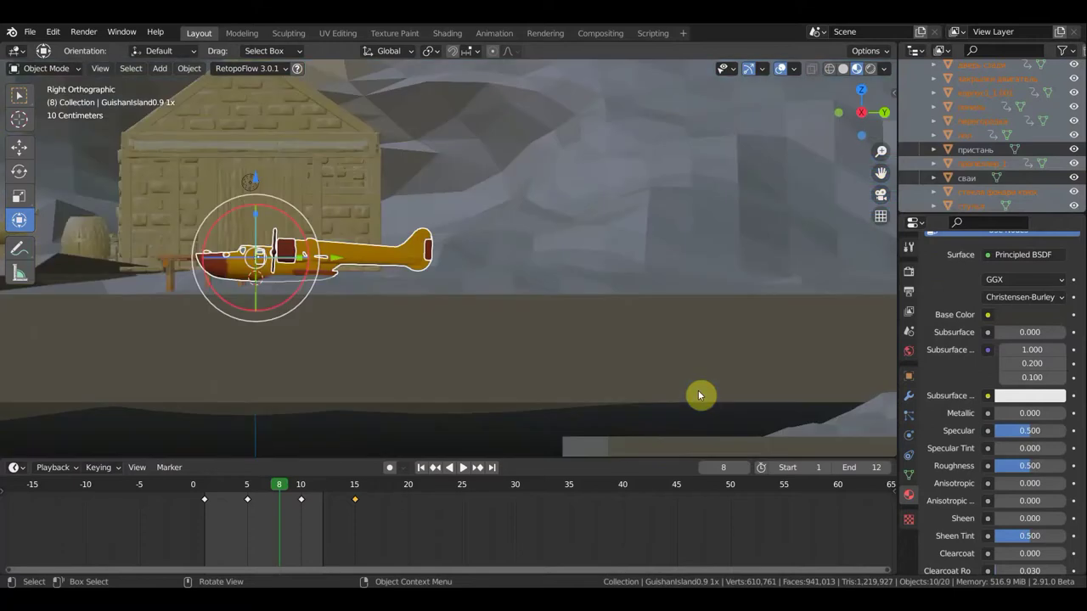
pyautogui.press('KP_1')
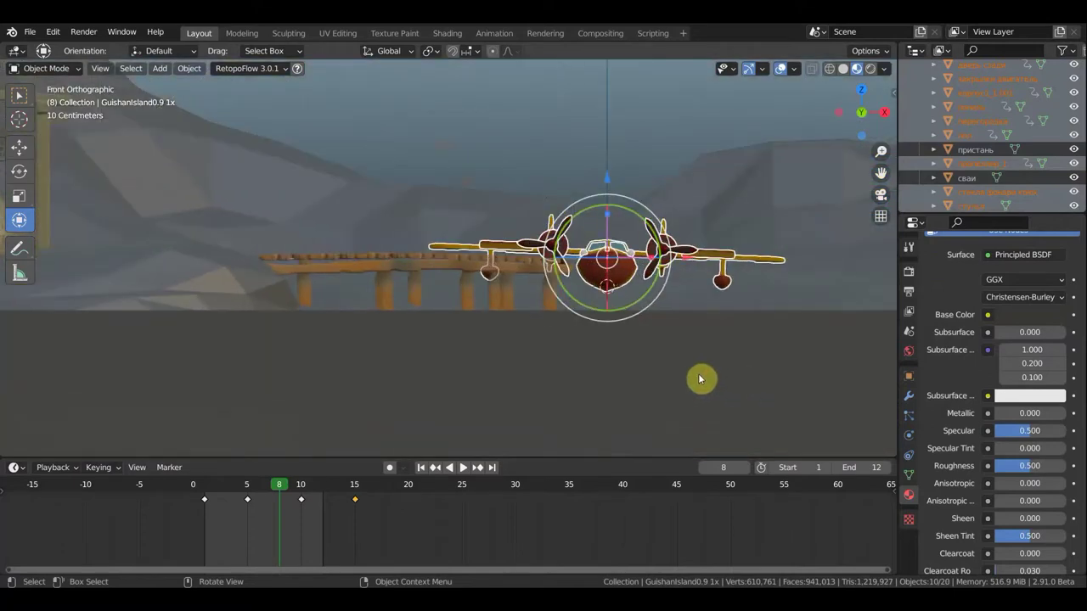
pyautogui.scroll(-1, 670, 379)
pyautogui.scroll(-3, 671, 379)
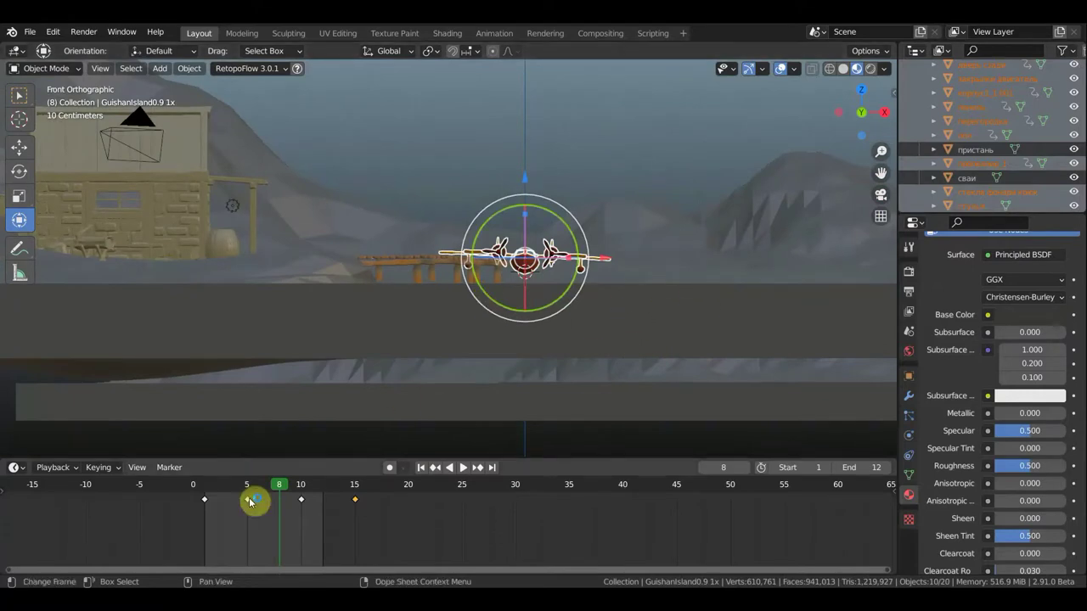
# Step: Delete the airplane's four keyframes at frames 1, 5, 10 and 15
pyautogui.moveTo(337, 524); pyautogui.dragTo(182, 495)
pyautogui.moveTo(372, 519); pyautogui.dragTo(195, 497)
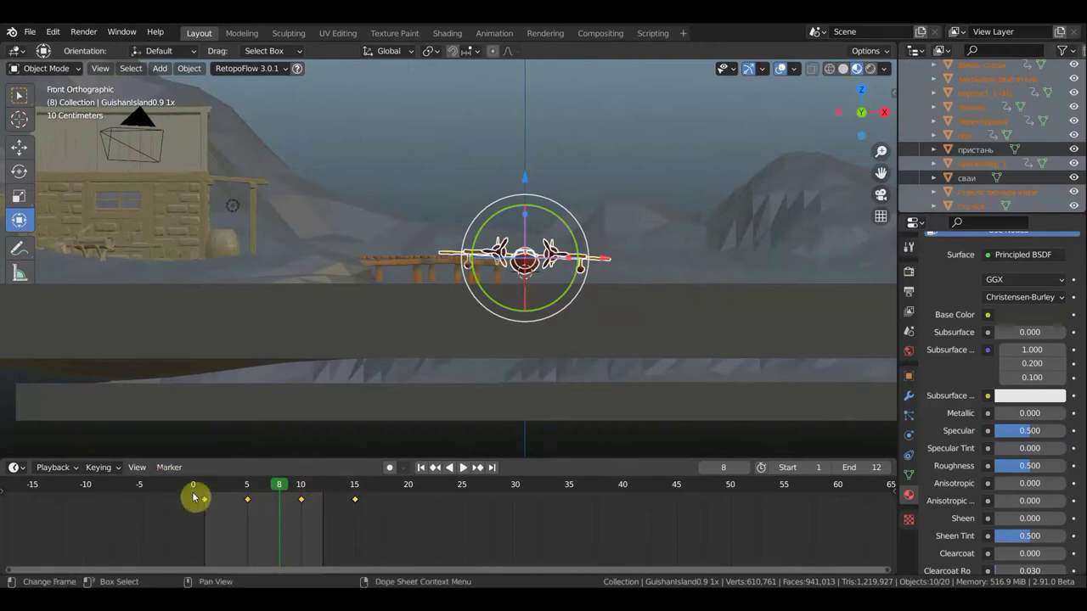
pyautogui.press('x')
pyautogui.click(357, 518)
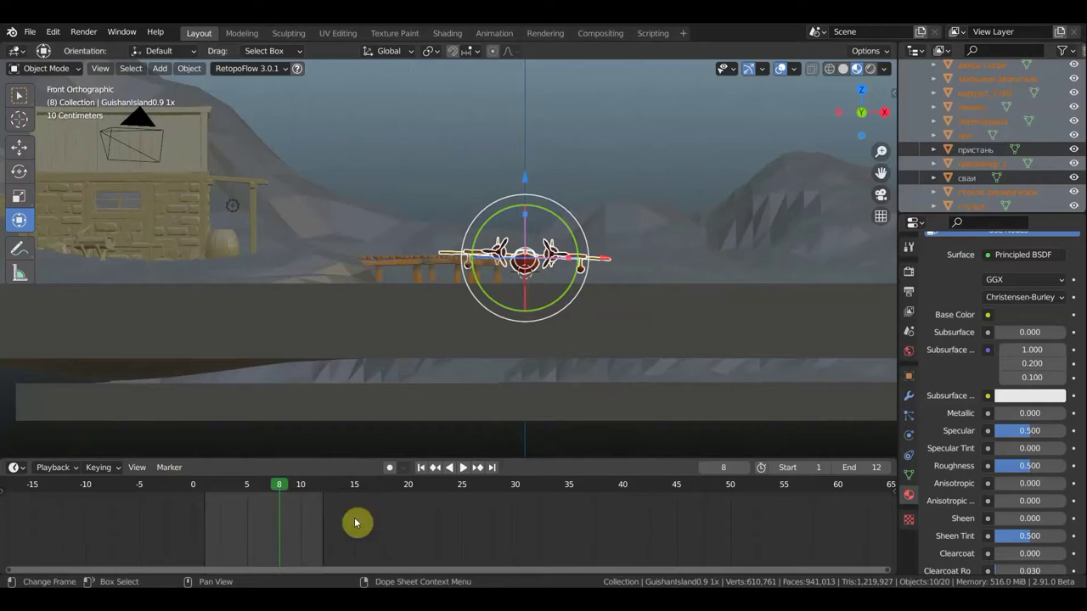
pyautogui.scroll(1, 634, 294)
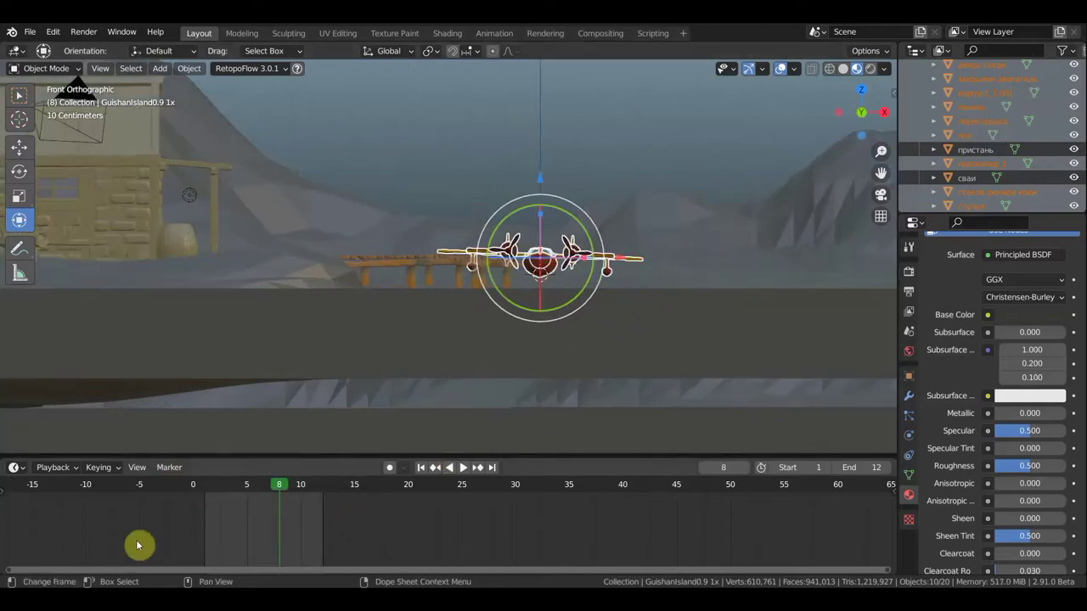
# Step: At frame 1, tilt the airplane 3.66° and key its location and rotation
pyautogui.click(207, 490)
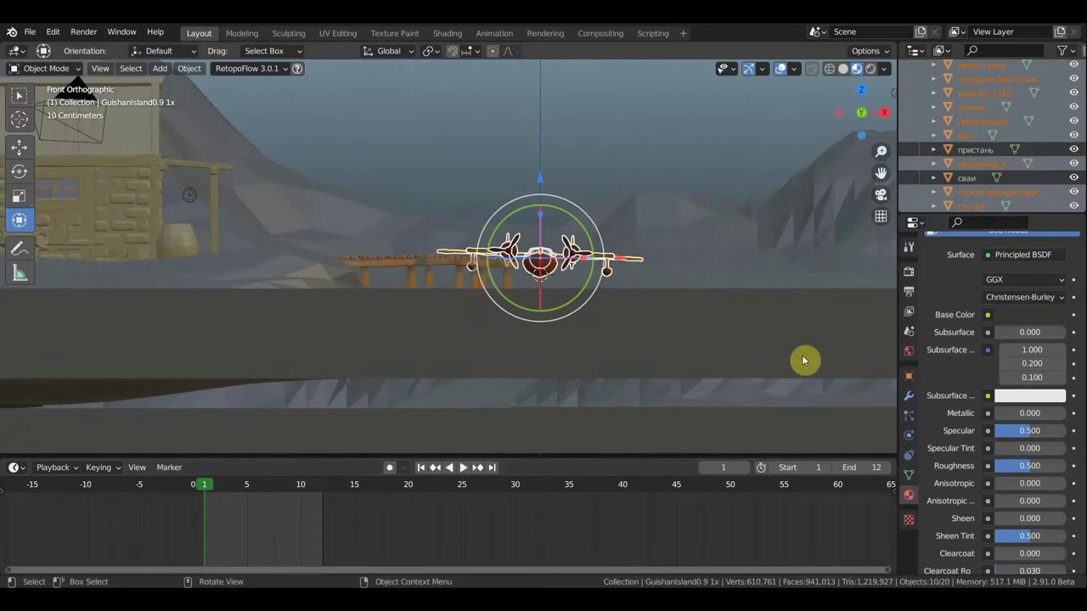
pyautogui.press('r')
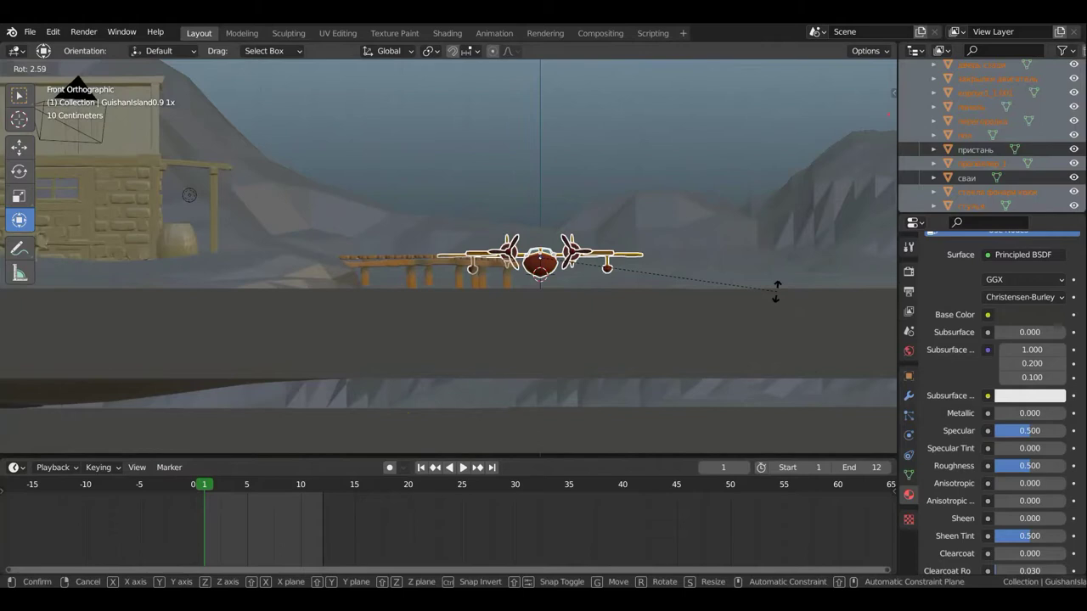
pyautogui.click(777, 290)
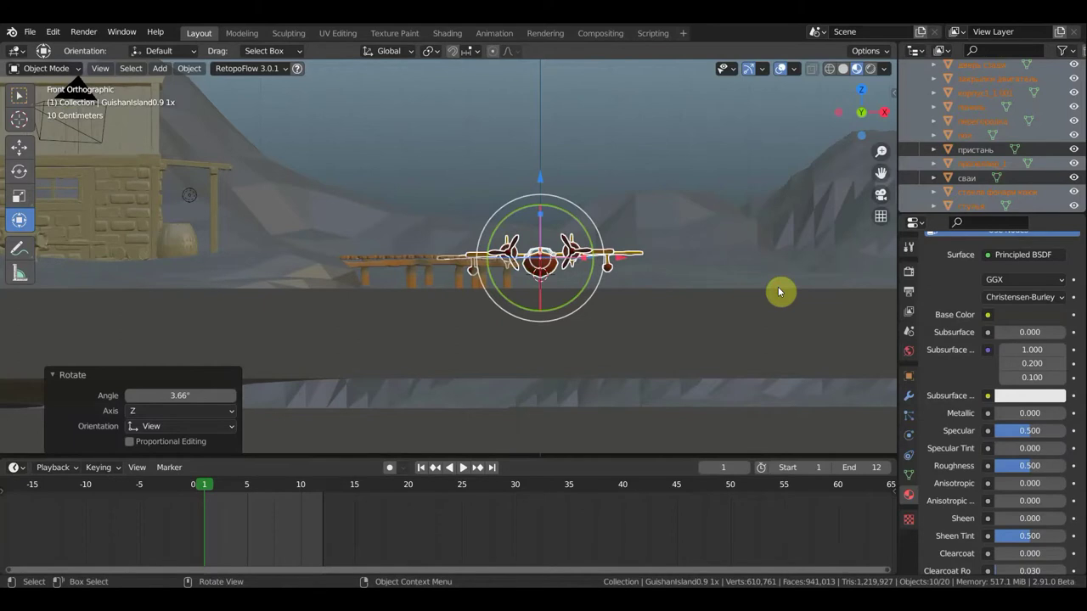
pyautogui.press('i')
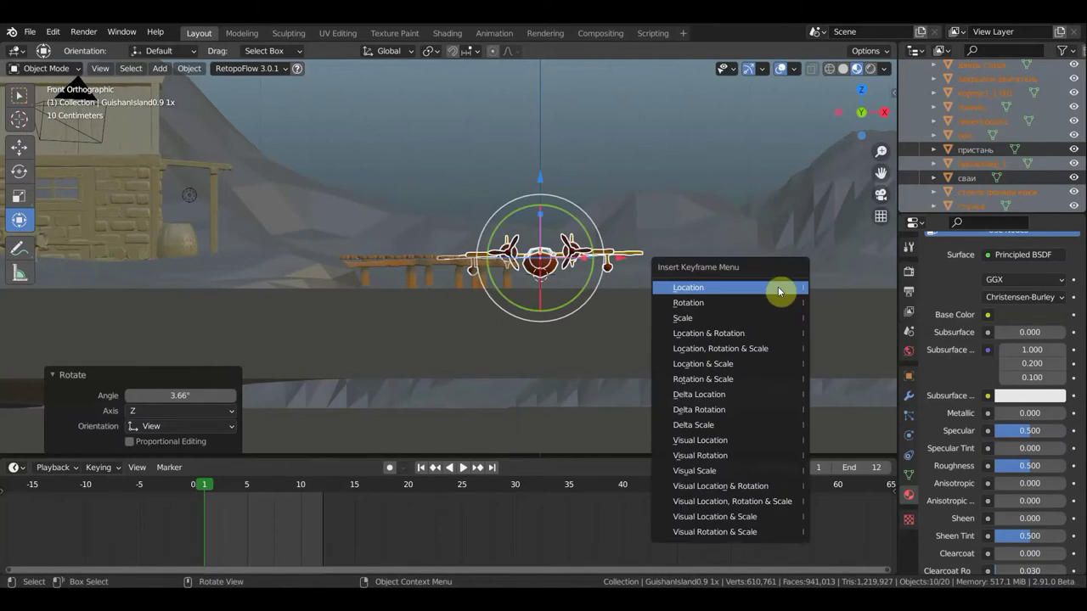
pyautogui.click(708, 335)
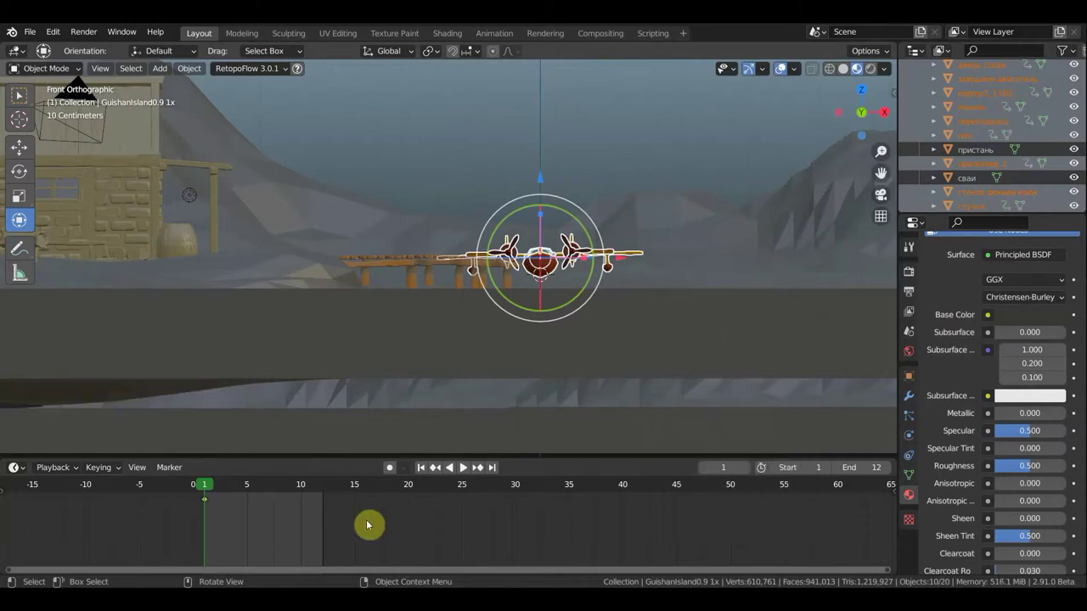
# Step: At frame 5, tilt the airplane −1.68° the other way and key its location and rotation
pyautogui.click(248, 490)
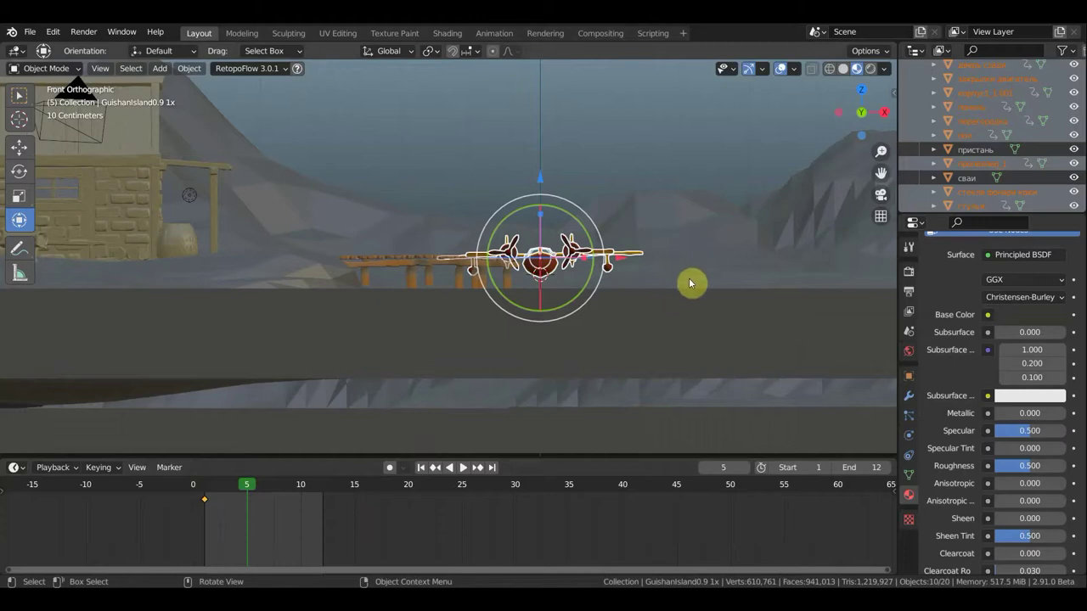
pyautogui.press('r')
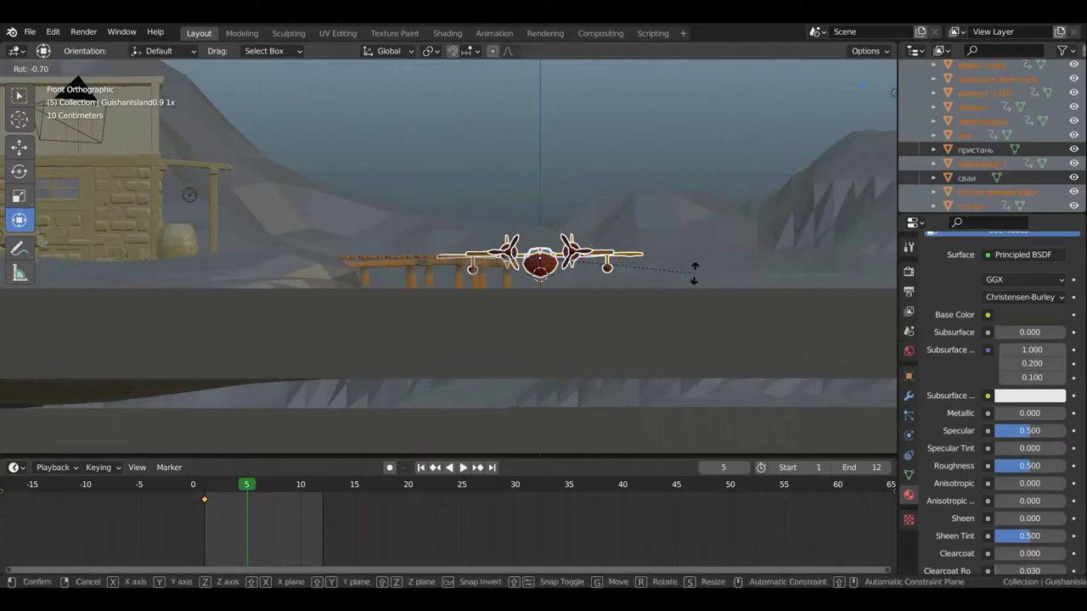
pyautogui.click(758, 245)
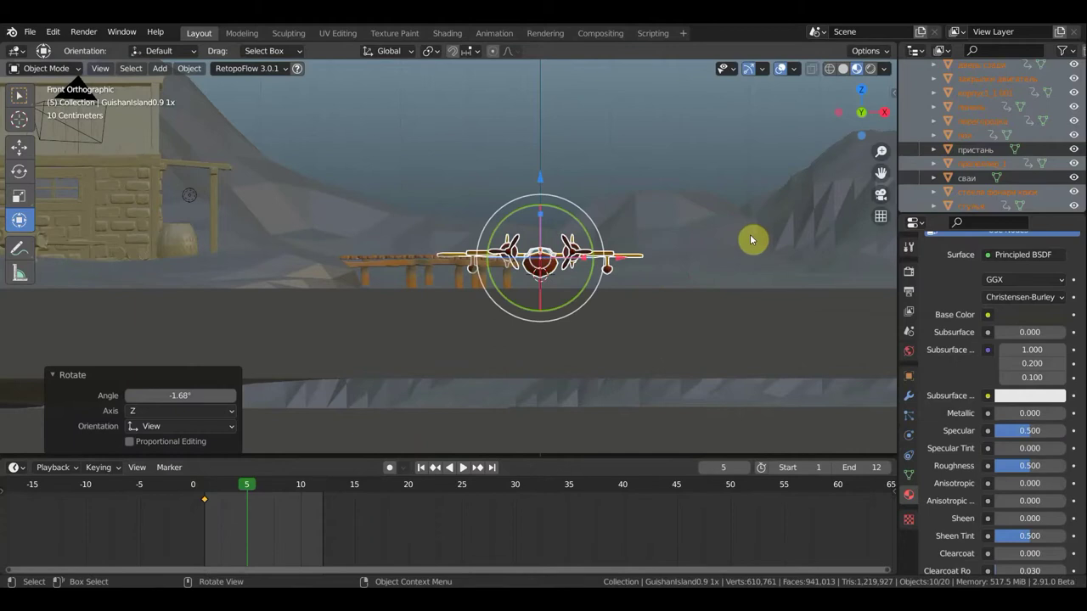
pyautogui.press('i')
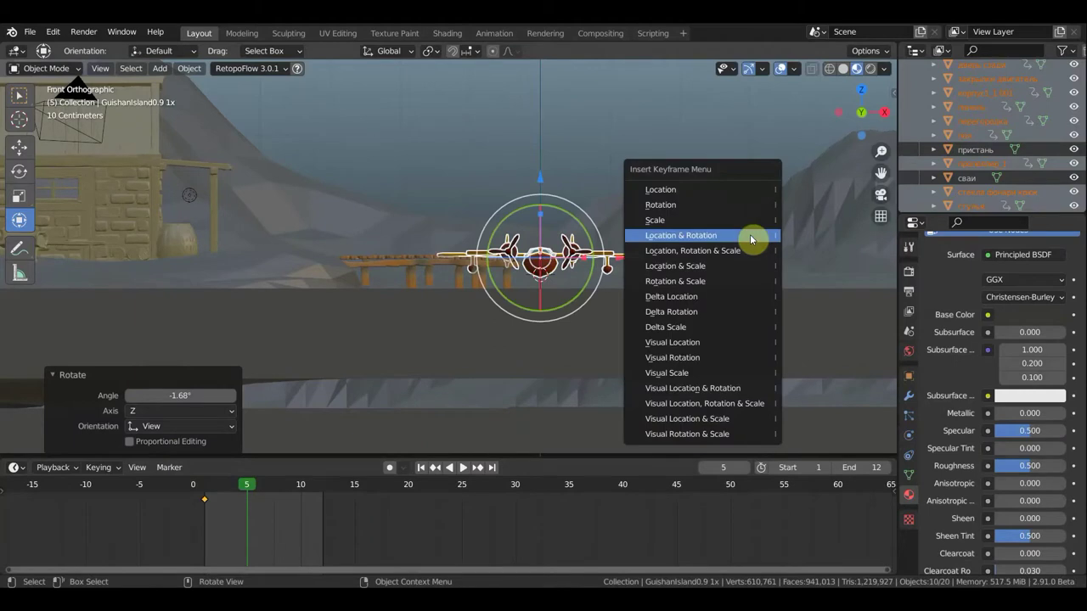
pyautogui.click(751, 241)
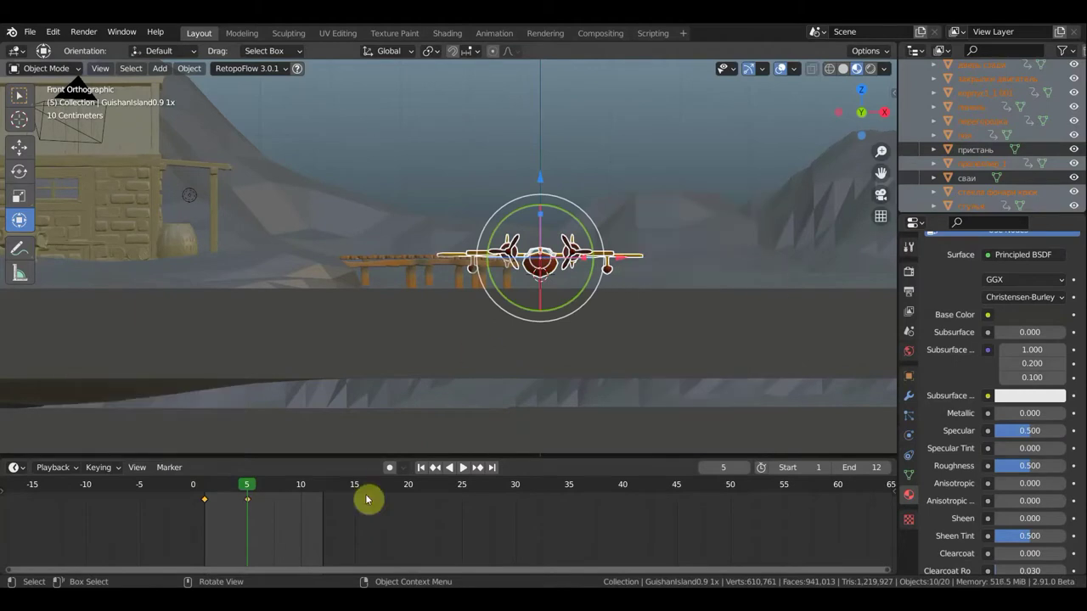
pyautogui.click(302, 488)
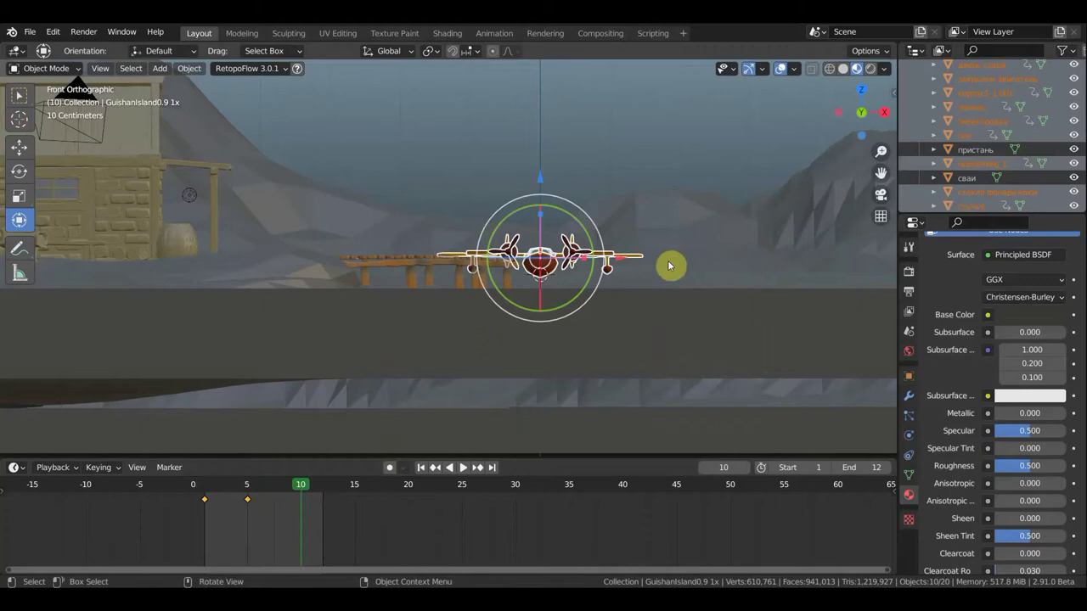
# Step: Tilt the airplane at frame 10 and key location and rotation for every object
pyautogui.press('r')
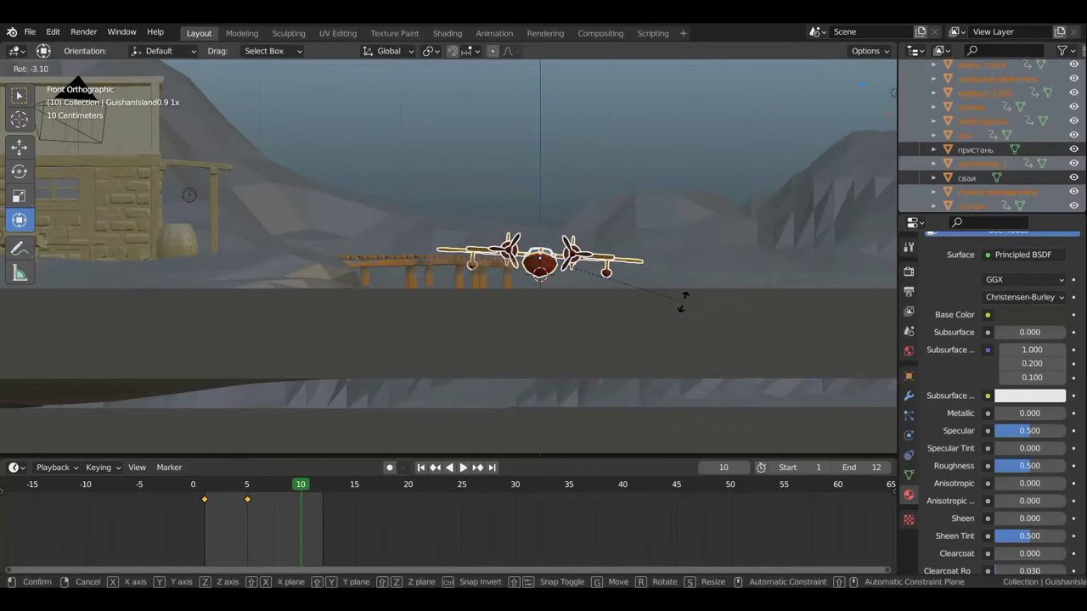
pyautogui.click(684, 303)
pyautogui.press('a')
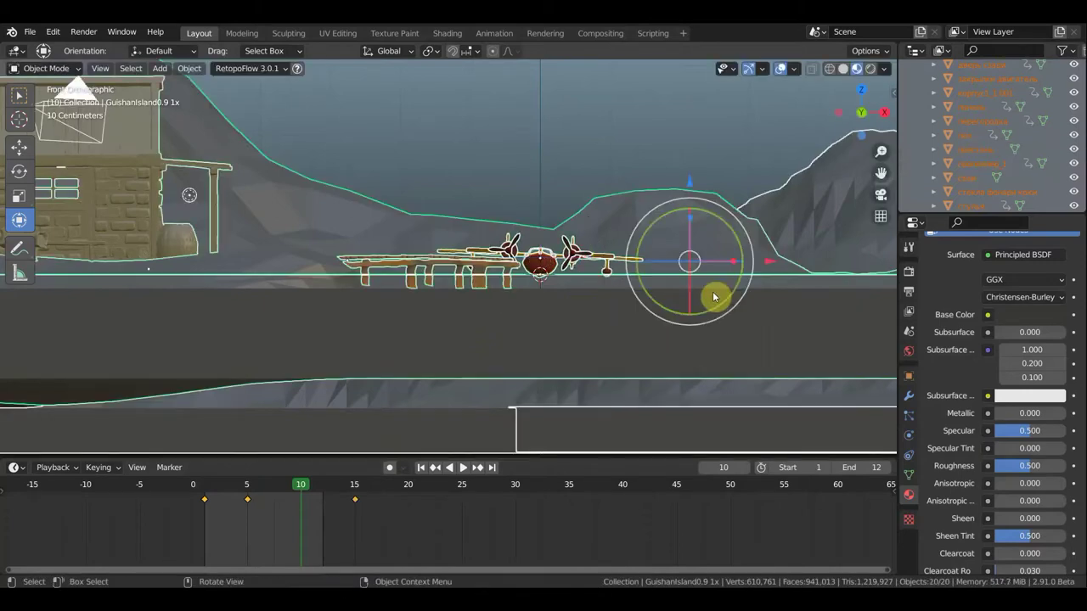
pyautogui.press('i')
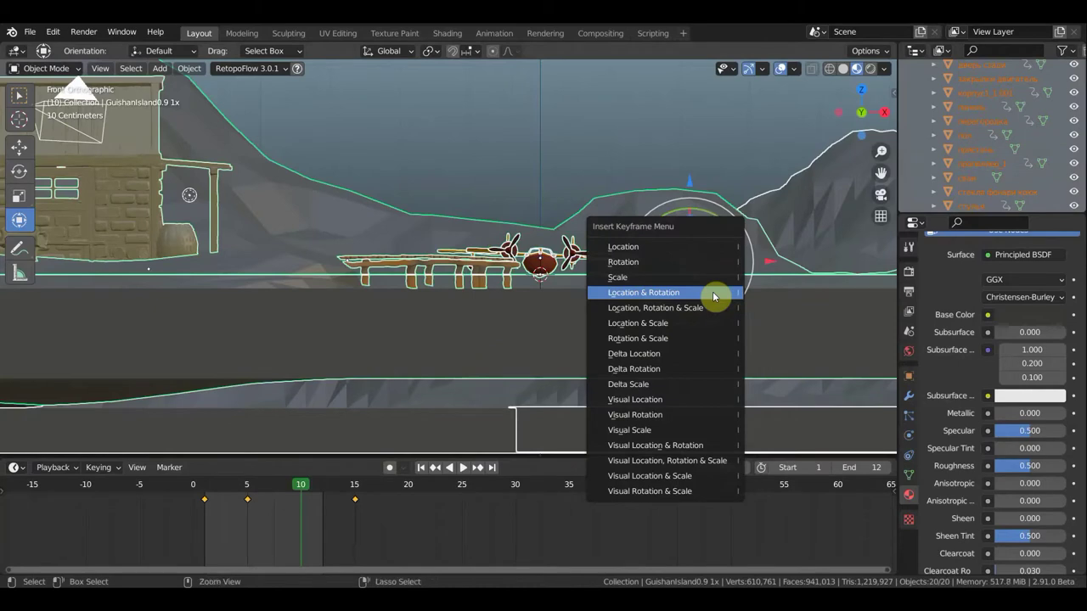
pyautogui.click(713, 294)
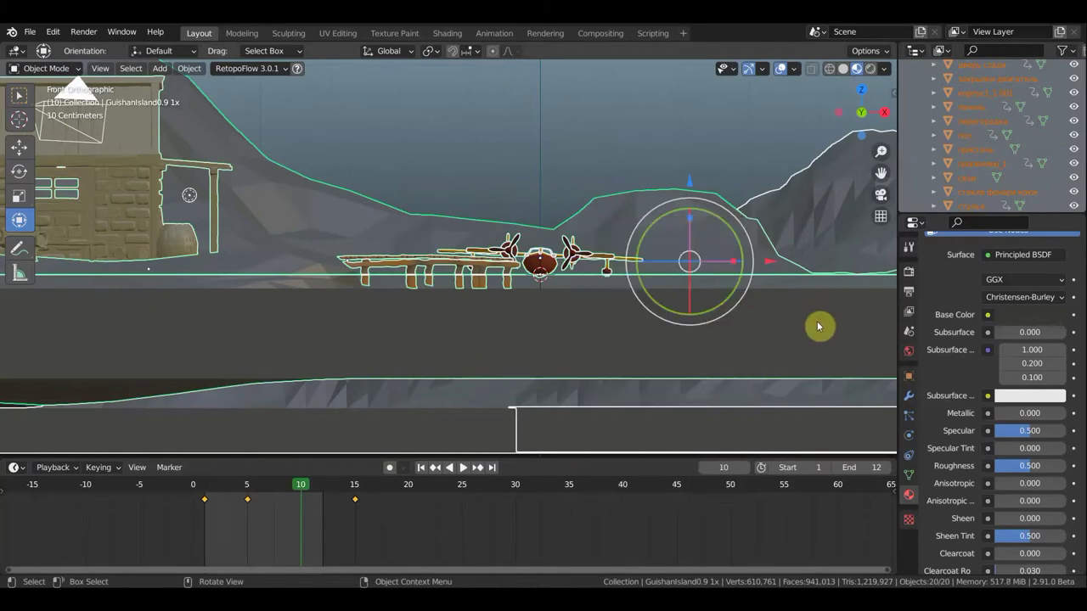
# Step: Undo the all-object keys, key only the aircraft's location and rotation at frame 10, and preview
pyautogui.click(821, 331)
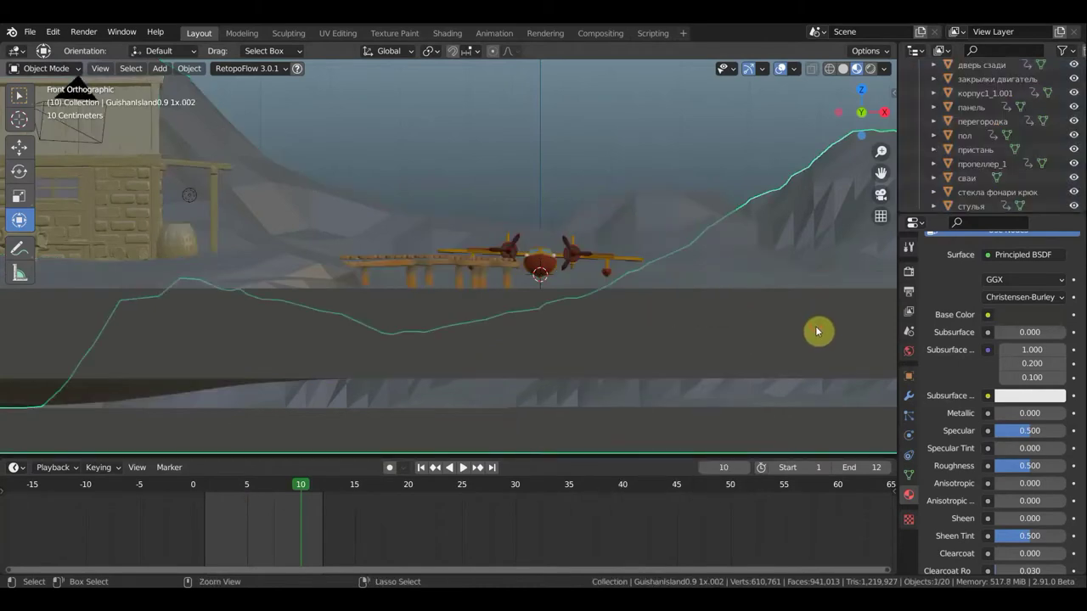
pyautogui.hotkey('ctrl', 'z')
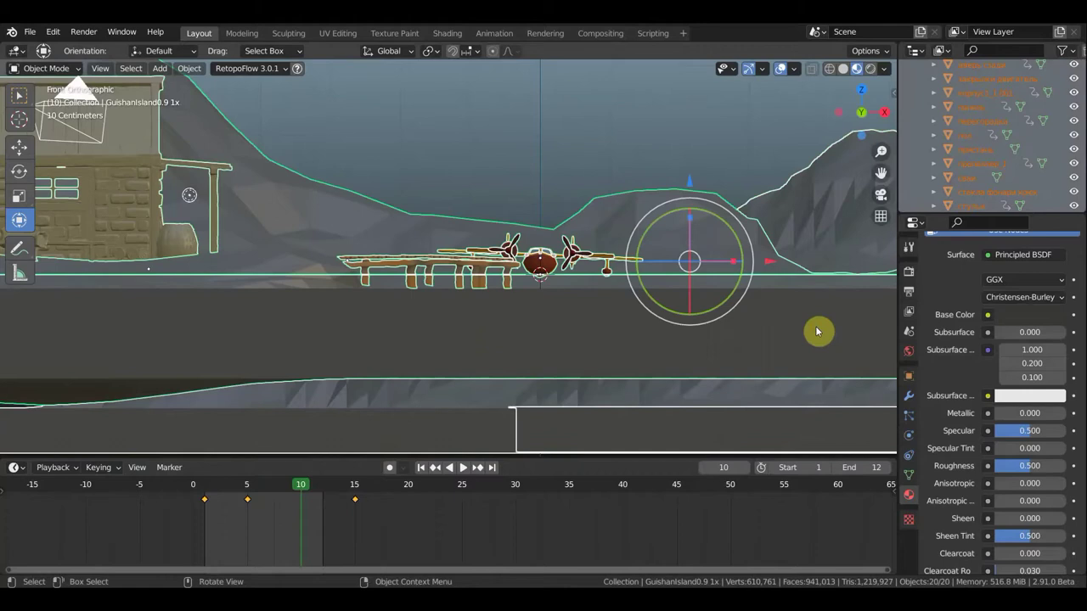
pyautogui.hotkey('ctrl', 'z')
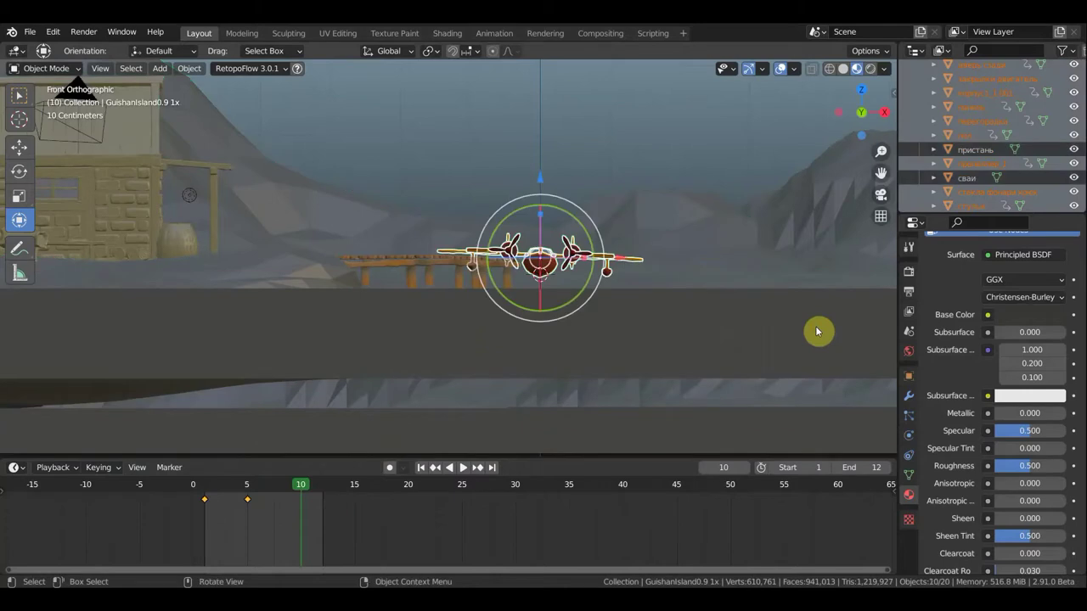
pyautogui.press('i')
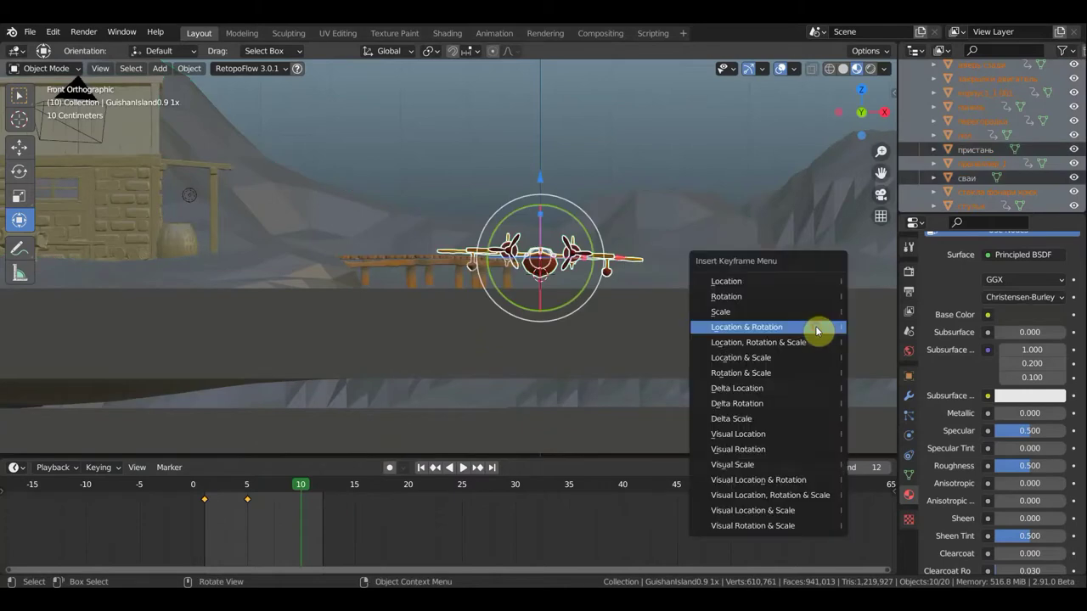
pyautogui.click(815, 327)
pyautogui.press('space')
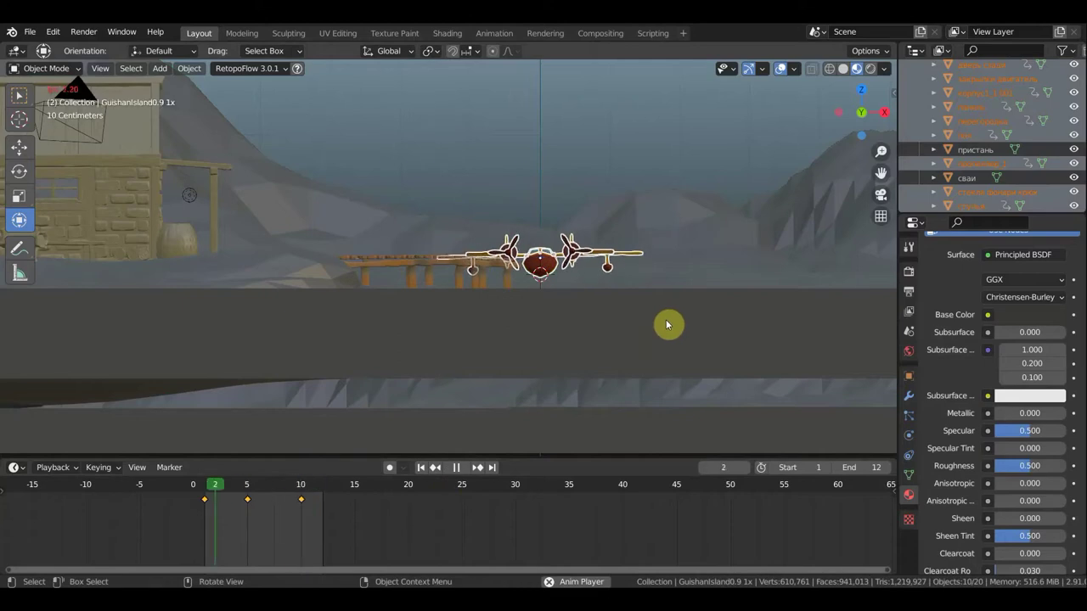
pyautogui.press('space')
pyautogui.click(306, 483)
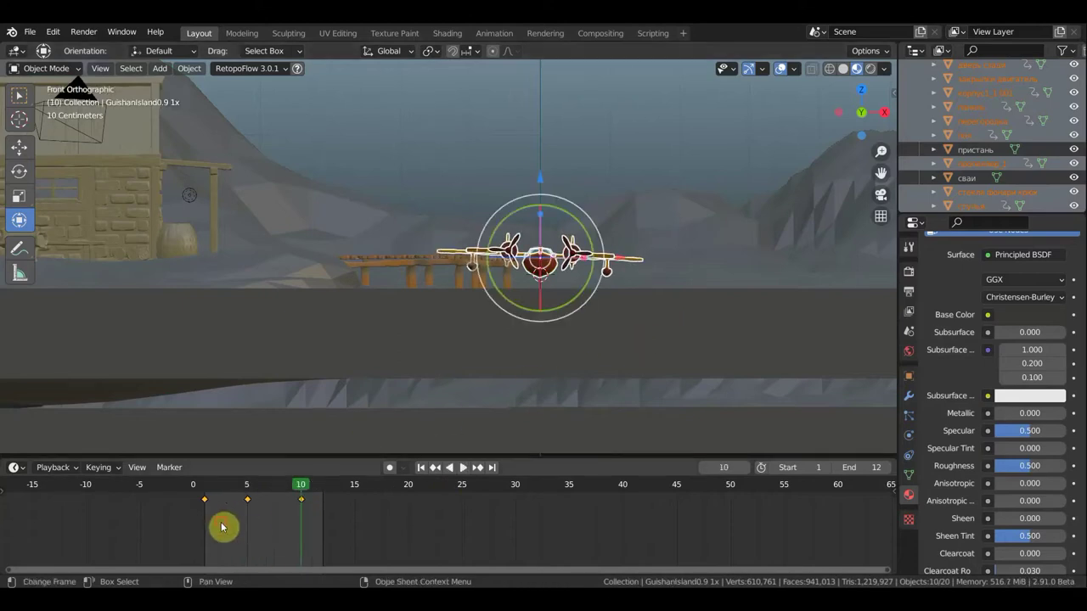
# Step: Copy the frame 1 keyframe to frame 12 and preview the looping rock
pyautogui.click(203, 499)
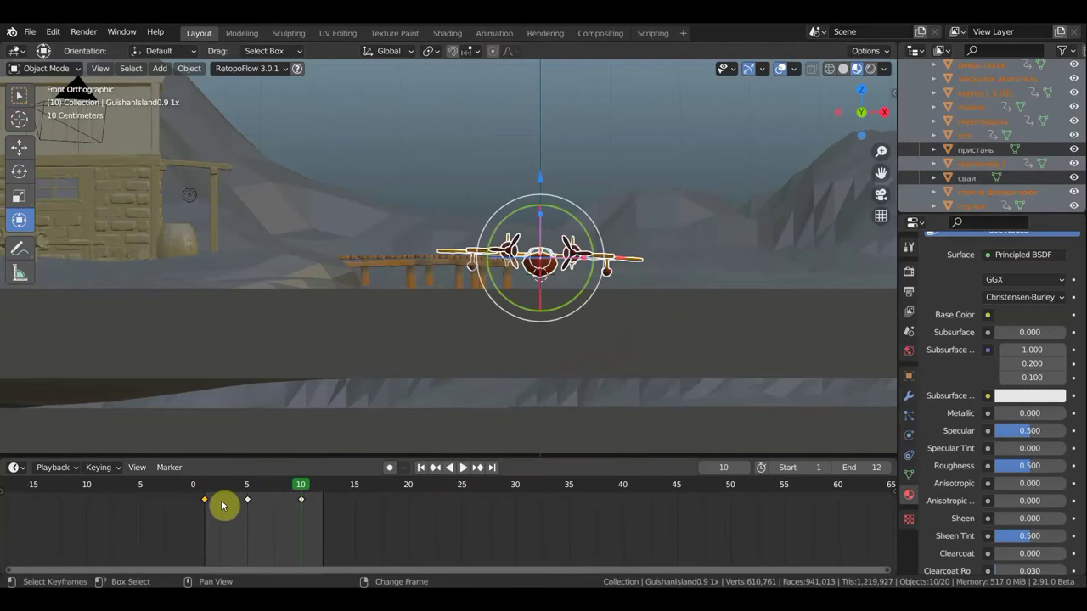
pyautogui.press('g')
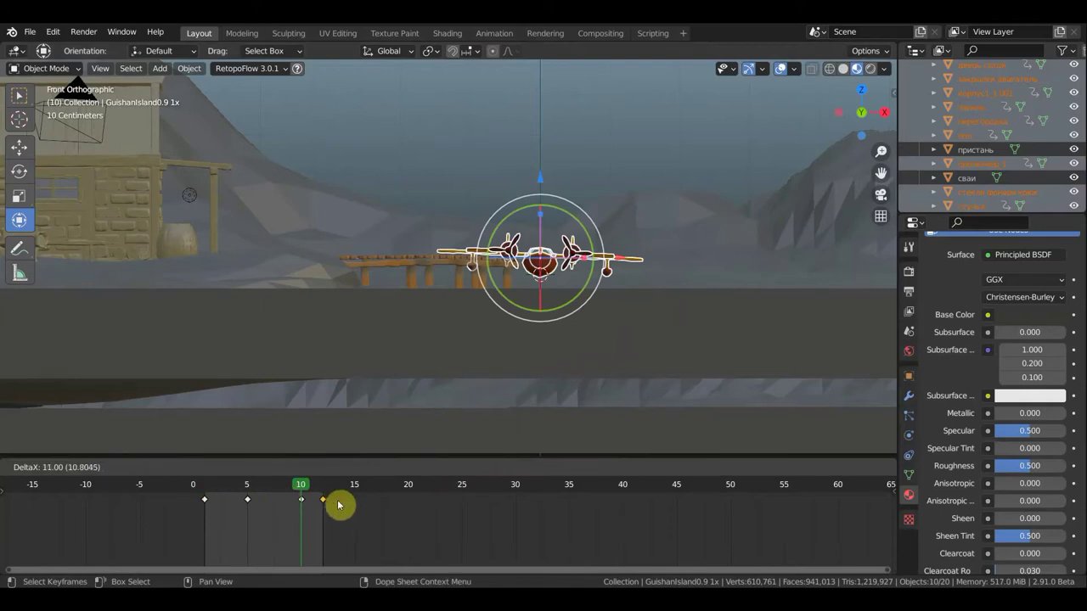
pyautogui.click(338, 505)
pyautogui.press('space')
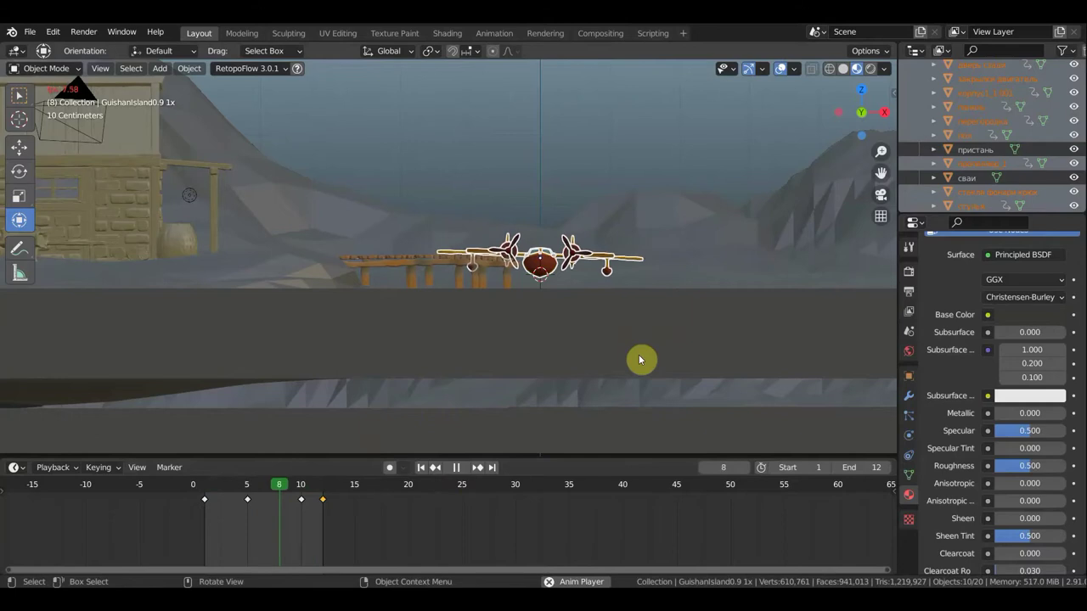
pyautogui.press('space')
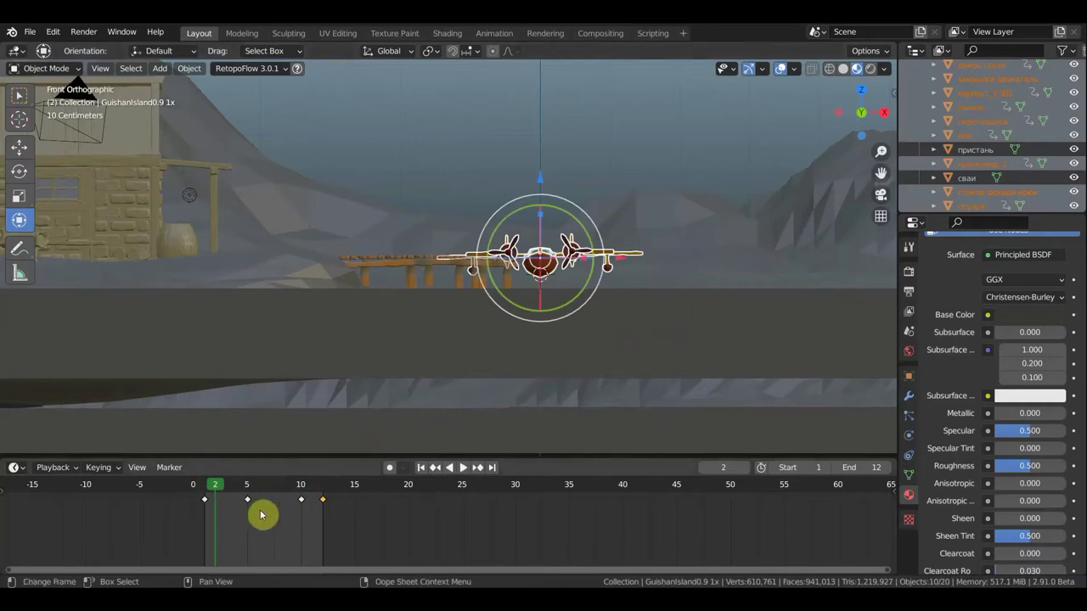
# Step: Try the frame 5 keyframe at frame 7, preview it, then return it to frame 5
pyautogui.moveTo(265, 499); pyautogui.dragTo(228, 500)
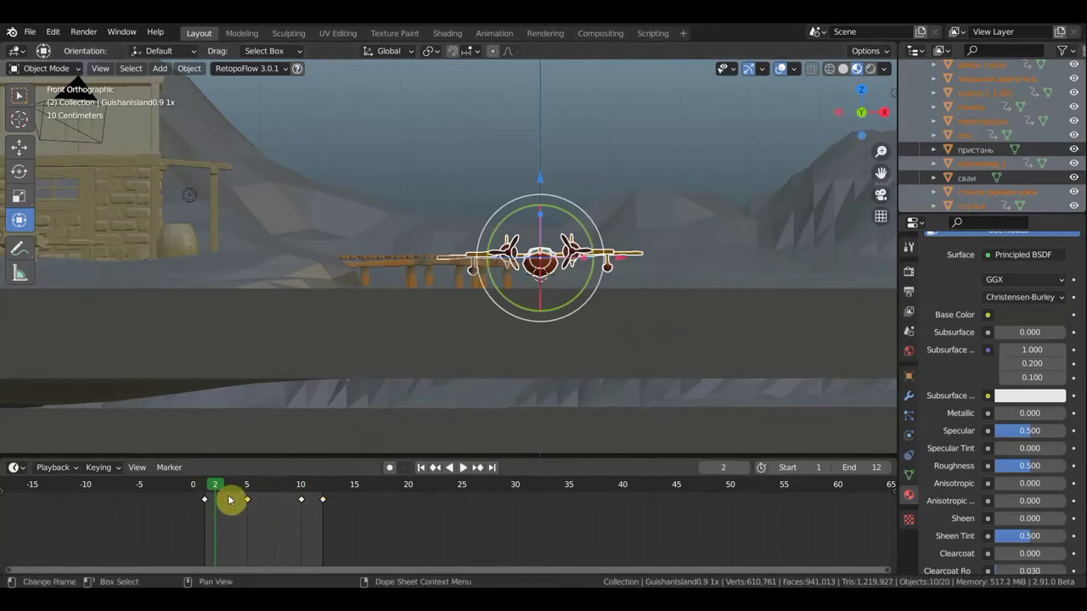
pyautogui.press('g')
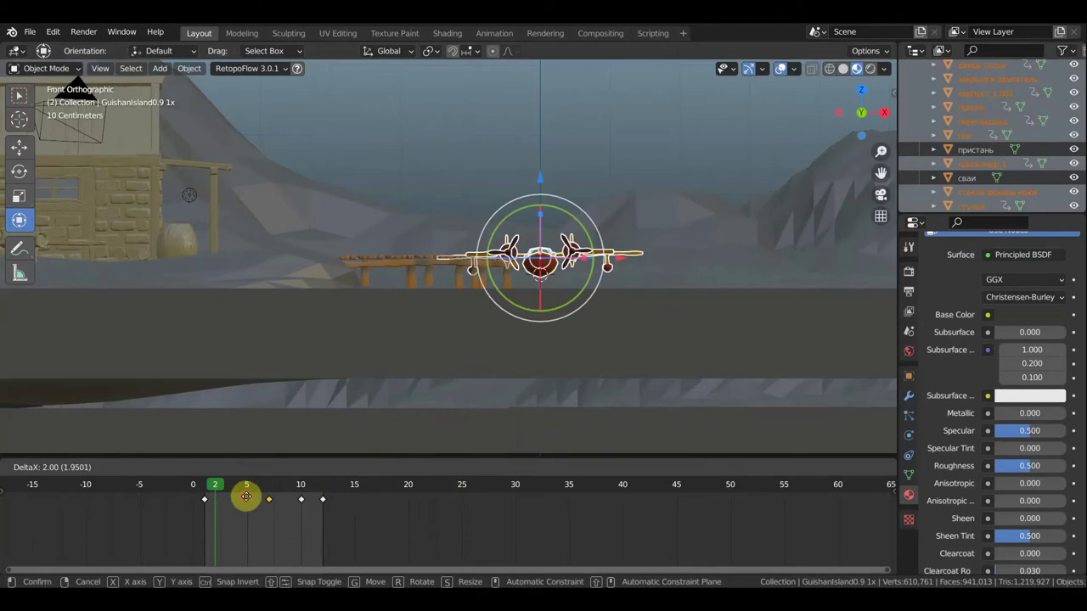
pyautogui.click(246, 497)
pyautogui.press('space')
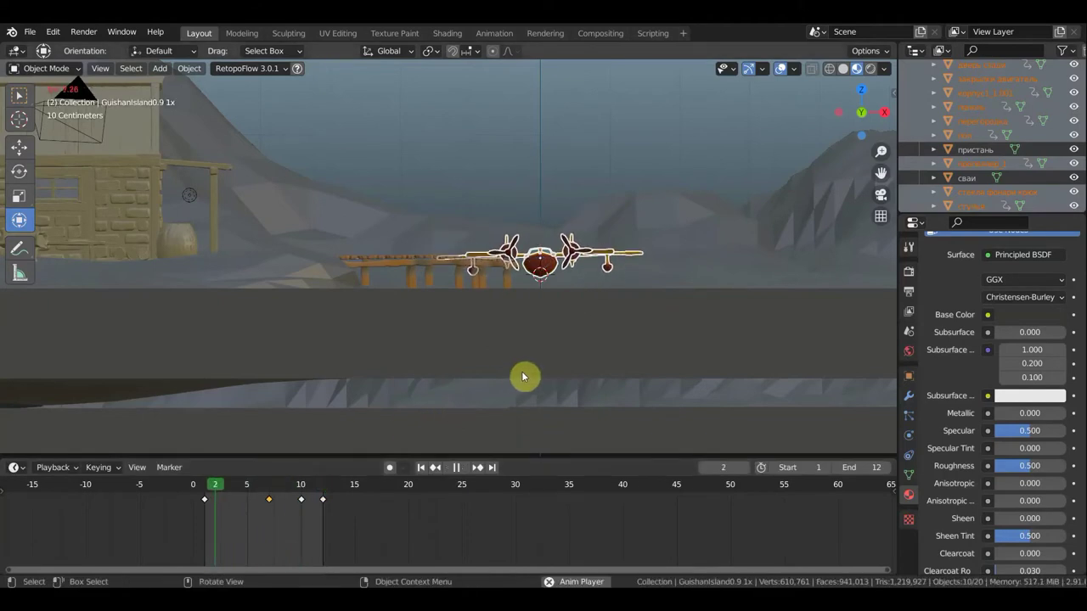
pyautogui.press('space')
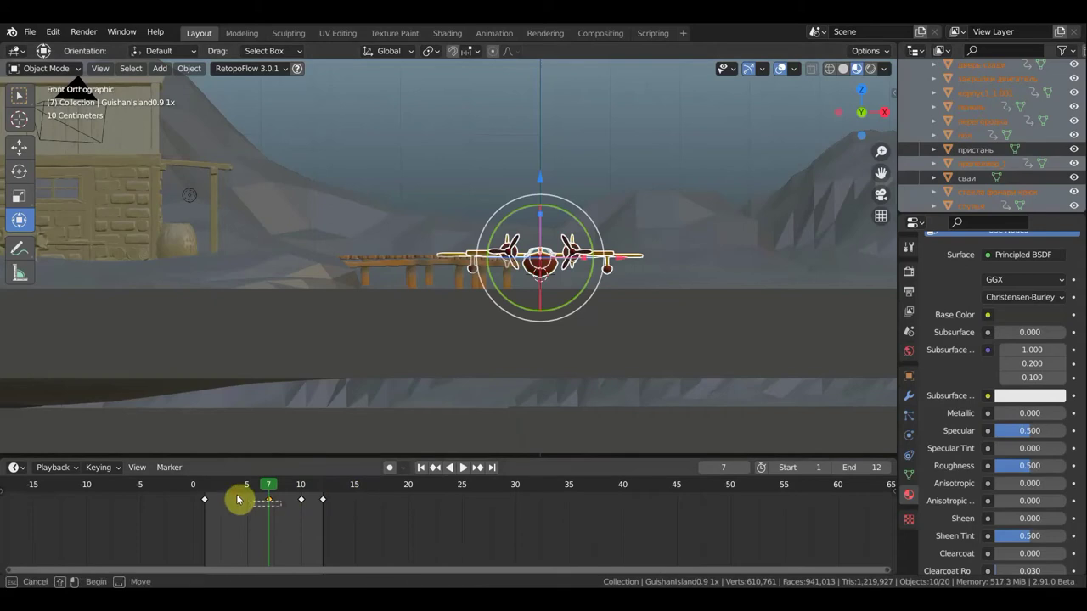
pyautogui.press('g')
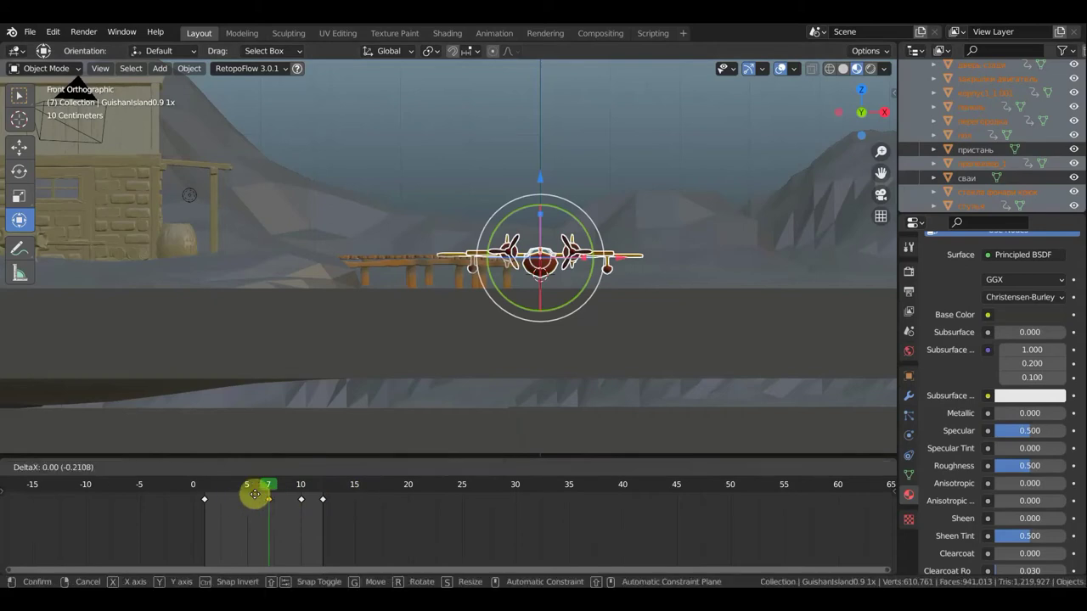
pyautogui.click(242, 496)
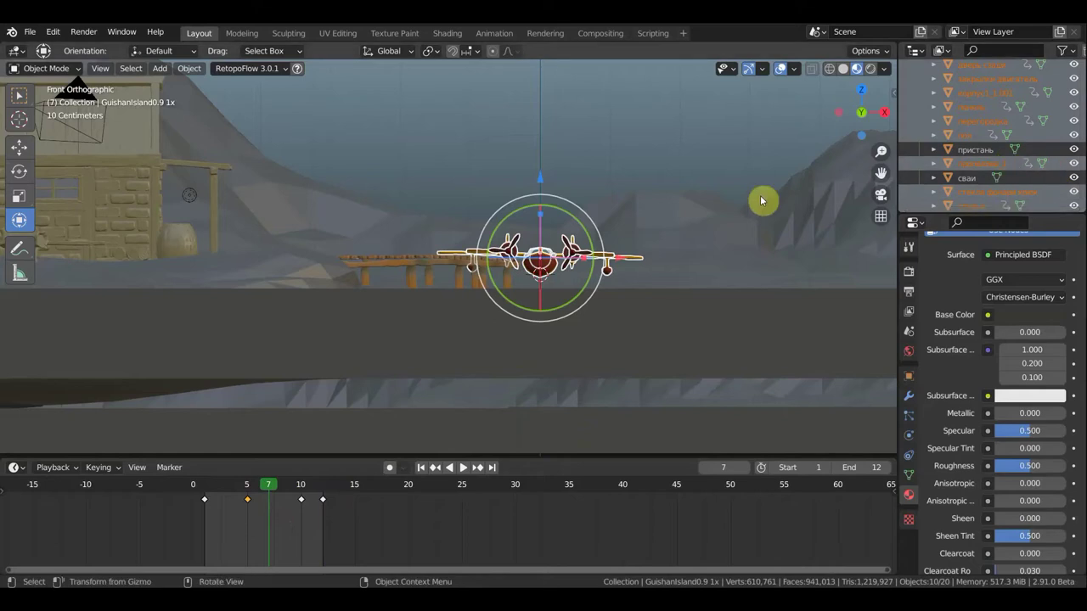
# Step: Select the water object 'Plane' in the Outliner, orbiting to see the water and aircraft
pyautogui.scroll(3, 994, 175)
pyautogui.scroll(2, 1007, 174)
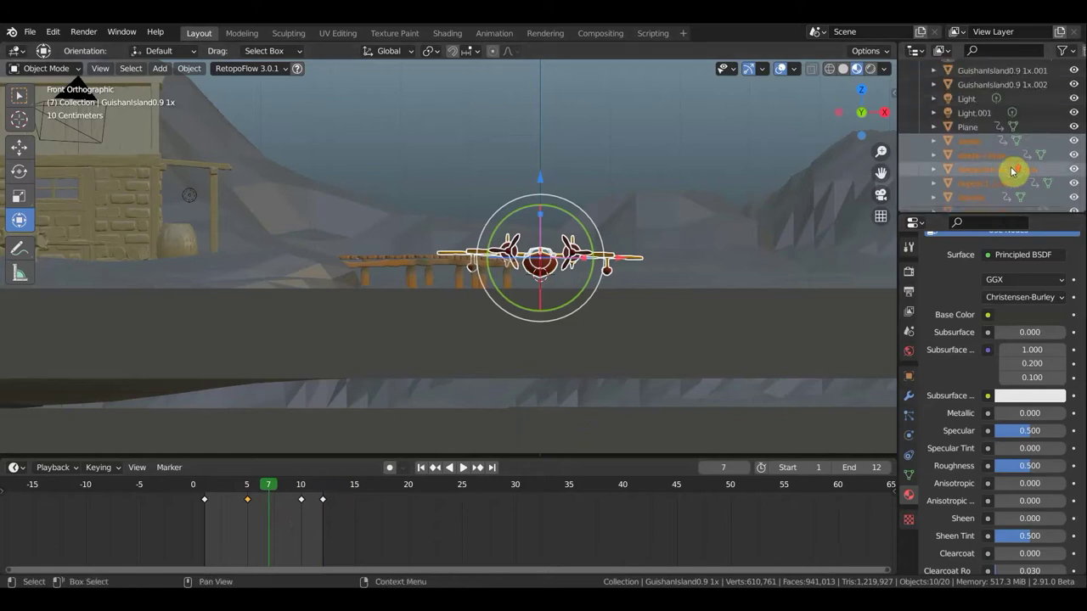
pyautogui.click(969, 129)
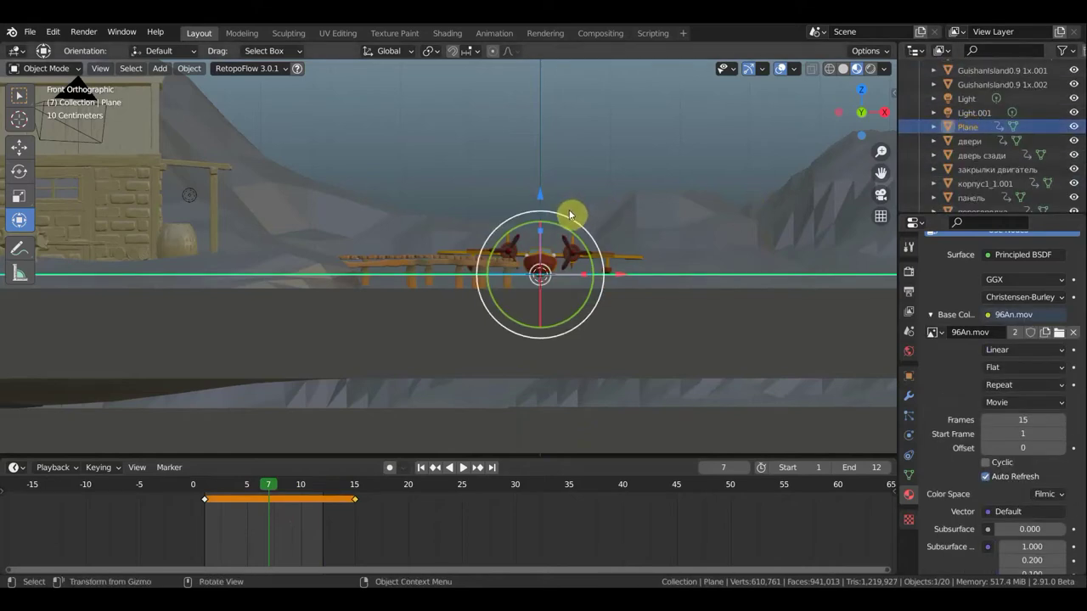
pyautogui.moveTo(612, 202)
pyautogui.mouseDown(button='middle')
pyautogui.moveTo(616, 210)
pyautogui.moveTo(603, 205)
pyautogui.moveTo(642, 209)
pyautogui.mouseUp(button='middle')
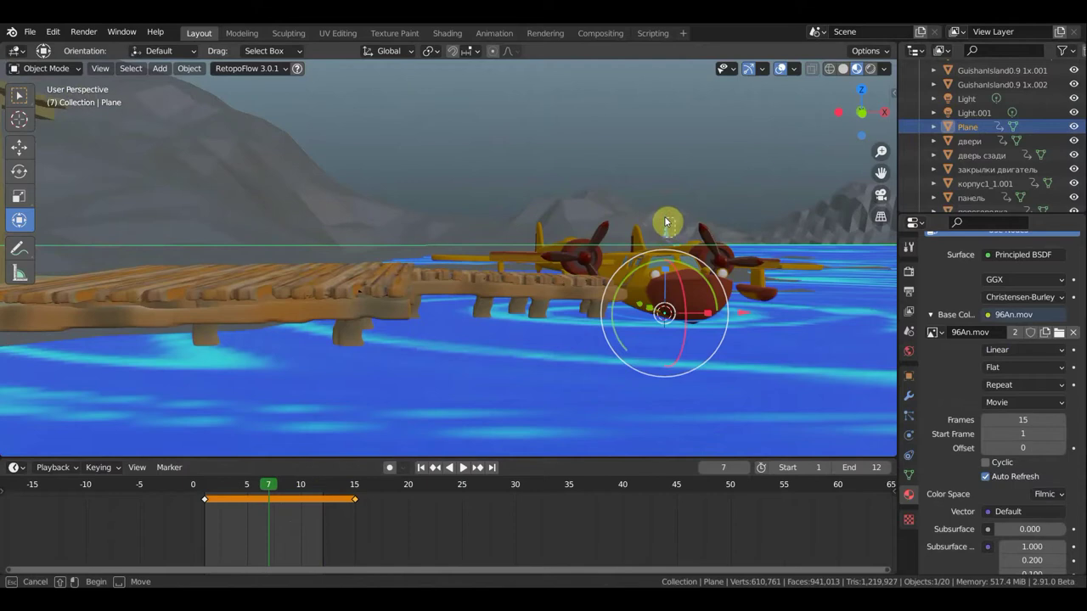
pyautogui.click(668, 228)
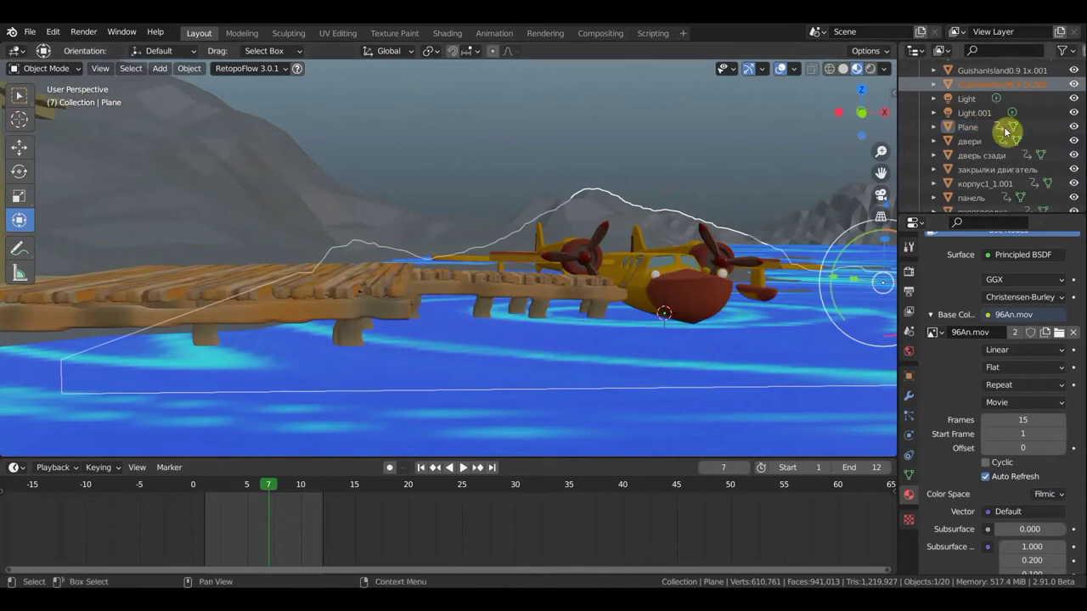
pyautogui.click(970, 129)
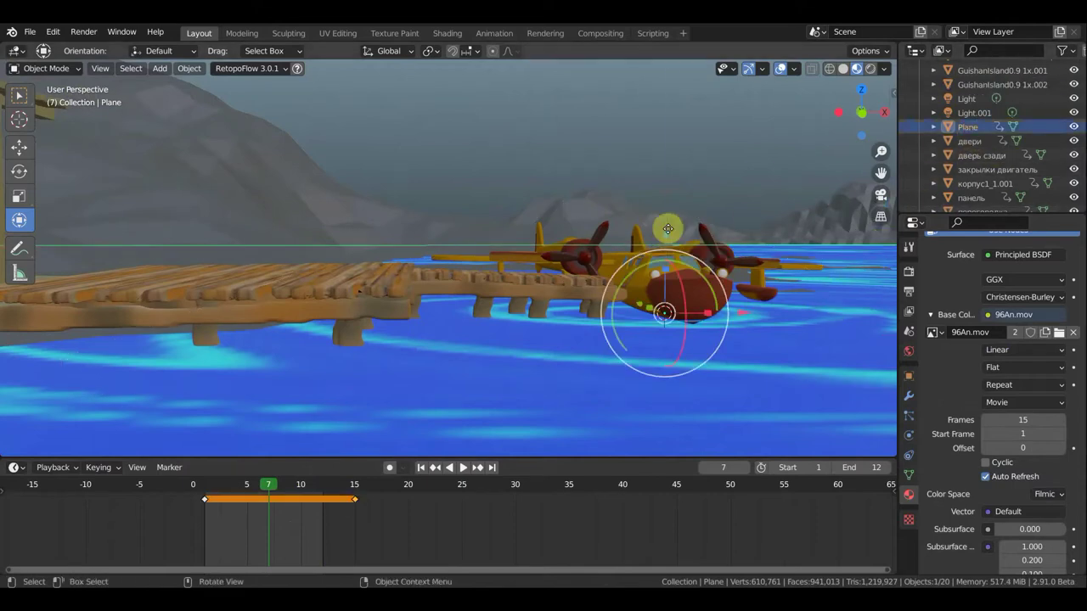
# Step: Raise the water Plane 0.050148 m along Z and switch to camera view
pyautogui.press('g')
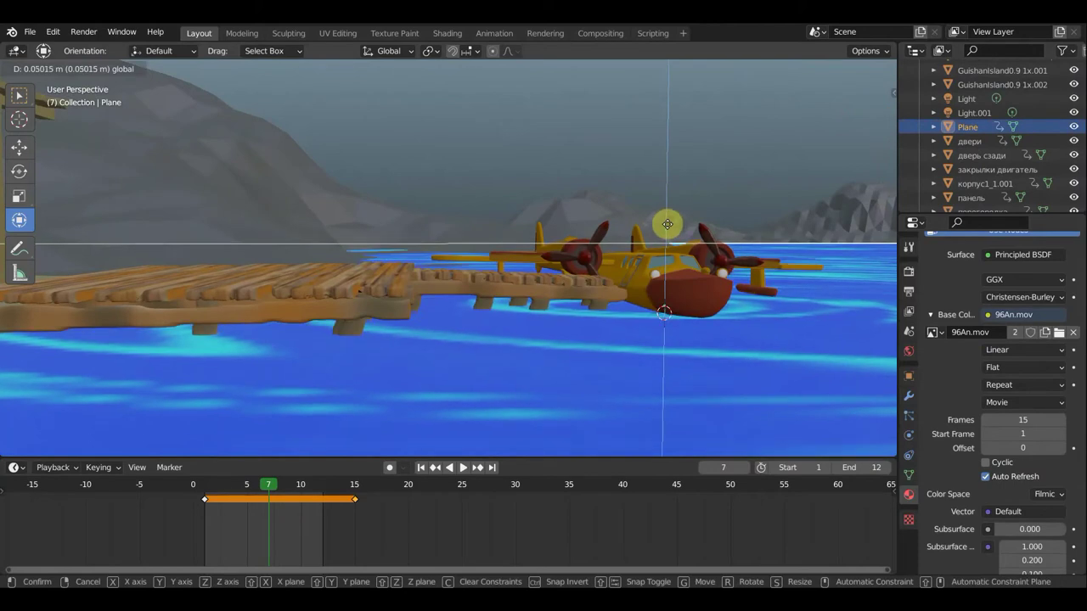
pyautogui.click(667, 224)
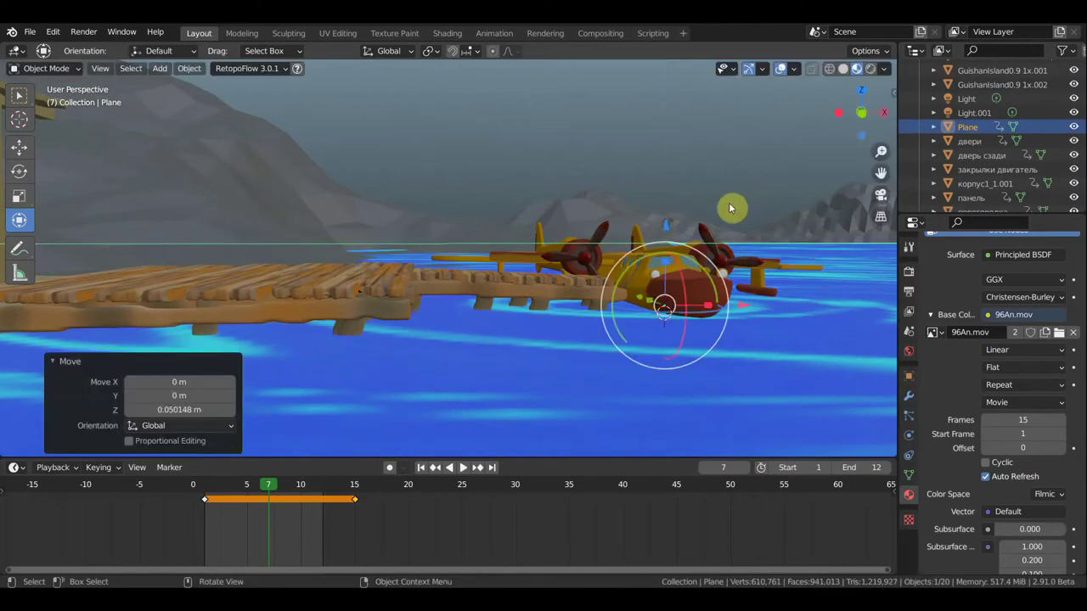
pyautogui.press('KP_0')
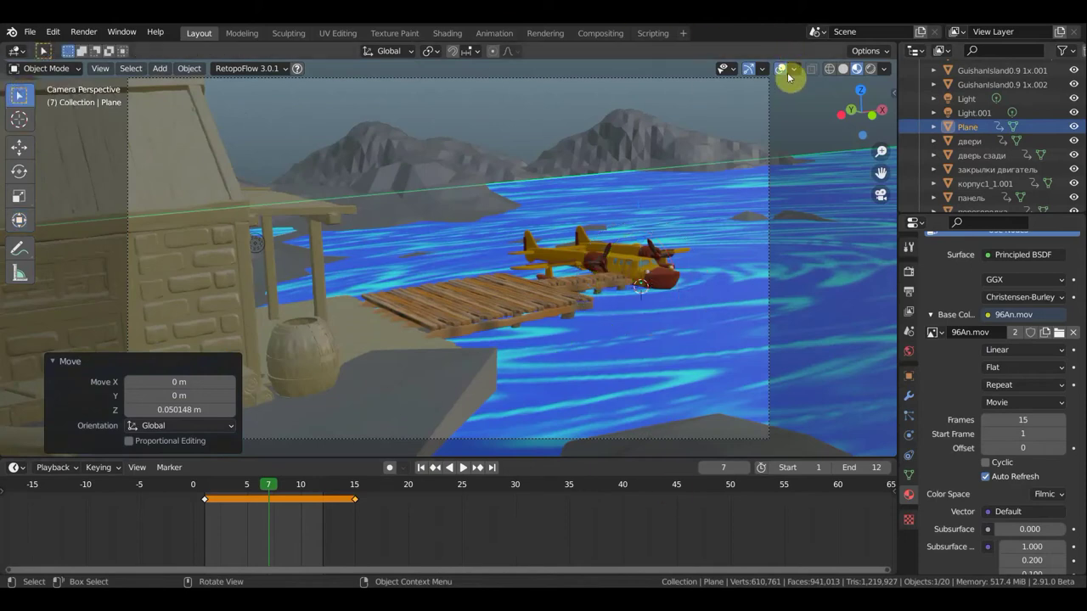
# Step: Play the animation through the camera and zoom out slightly to watch the ripples and rocking
pyautogui.press('space')
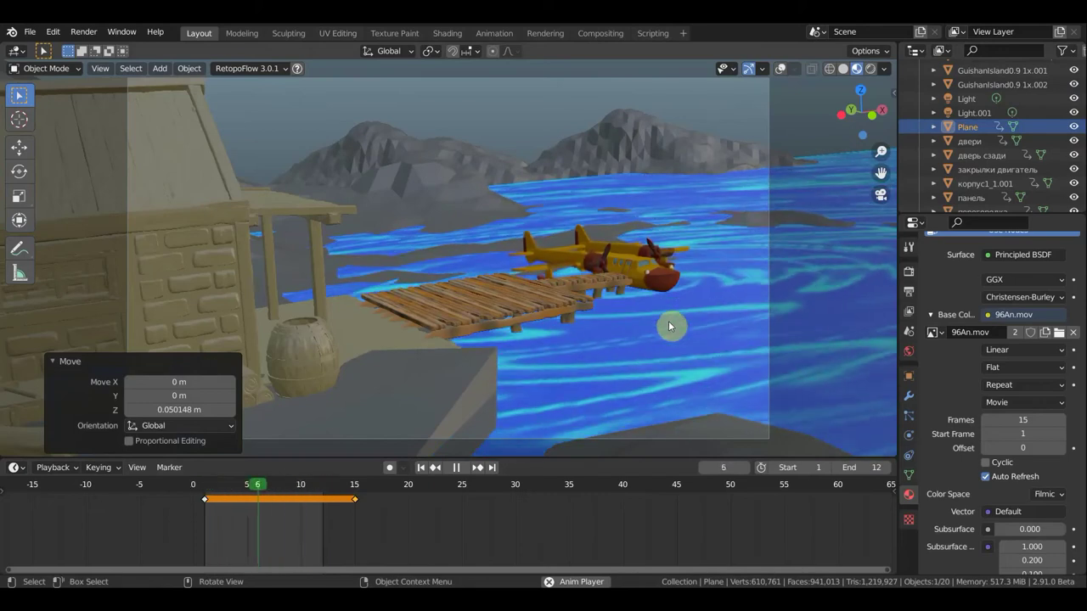
pyautogui.scroll(-1, 668, 321)
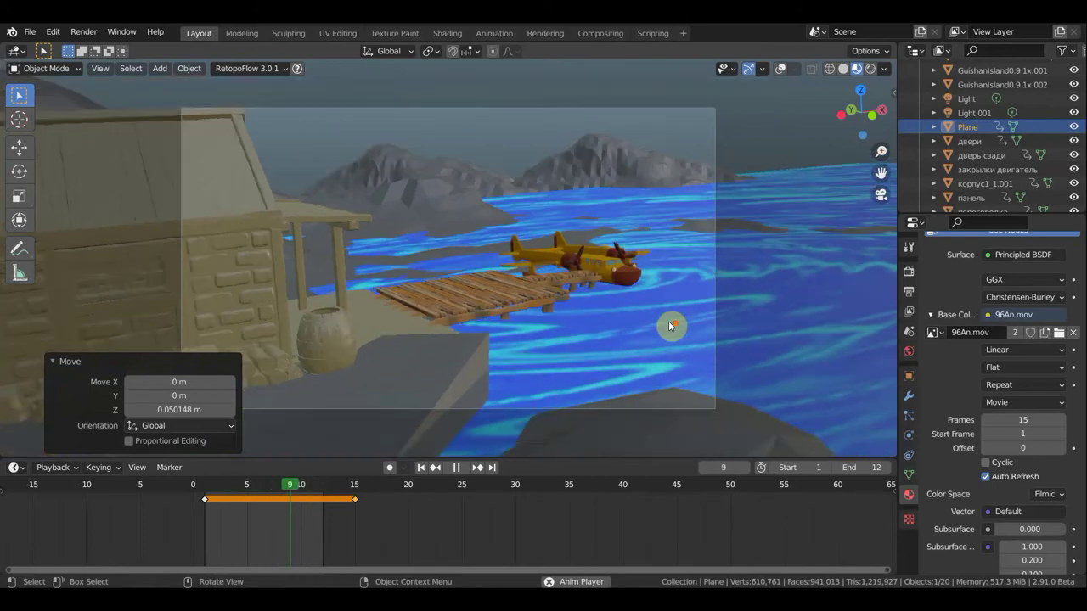
pyautogui.scroll(-1, 668, 321)
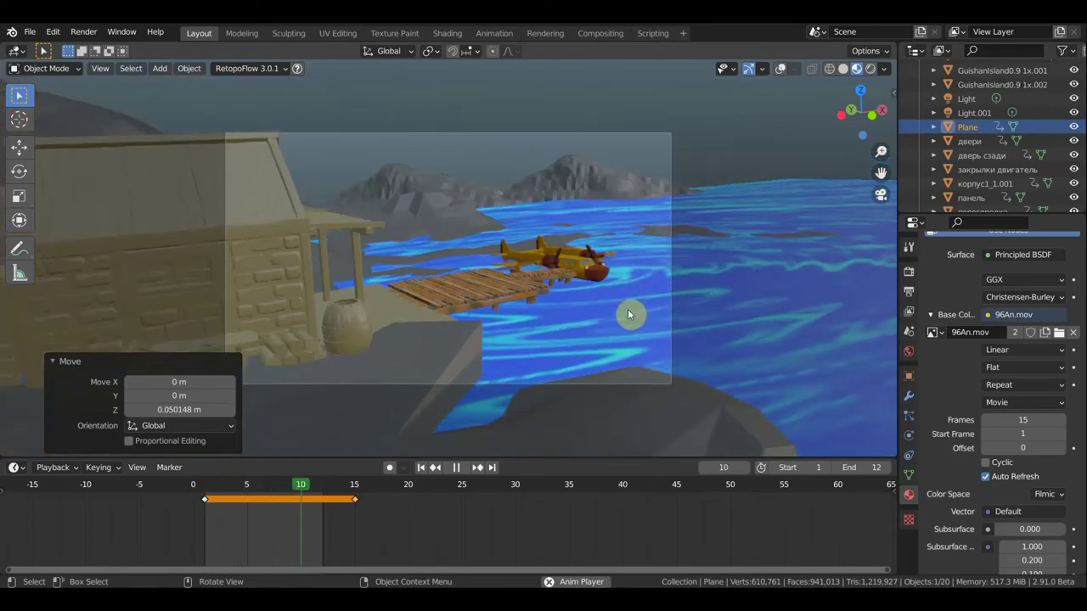